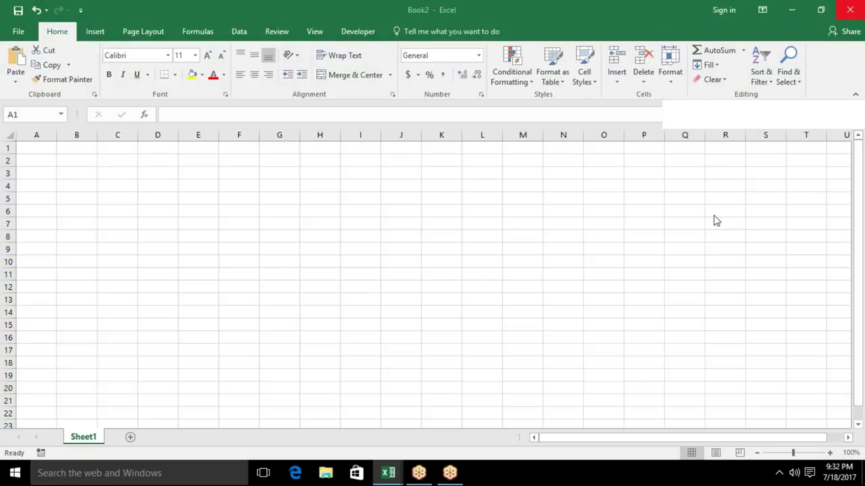
Enter the headers ID, Name, Desi, Dep and DOJ across A1:E1
{"action": "left_click", "coordinate": [54, 162]}
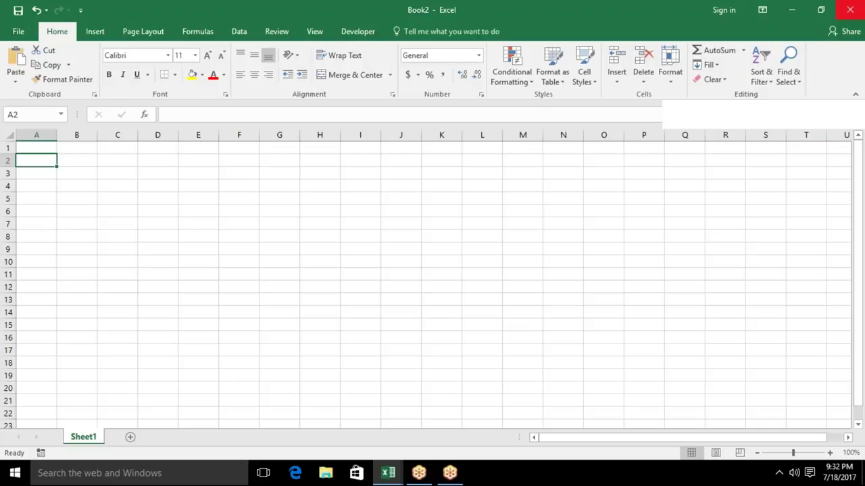
{"action": "left_click", "coordinate": [37, 148]}
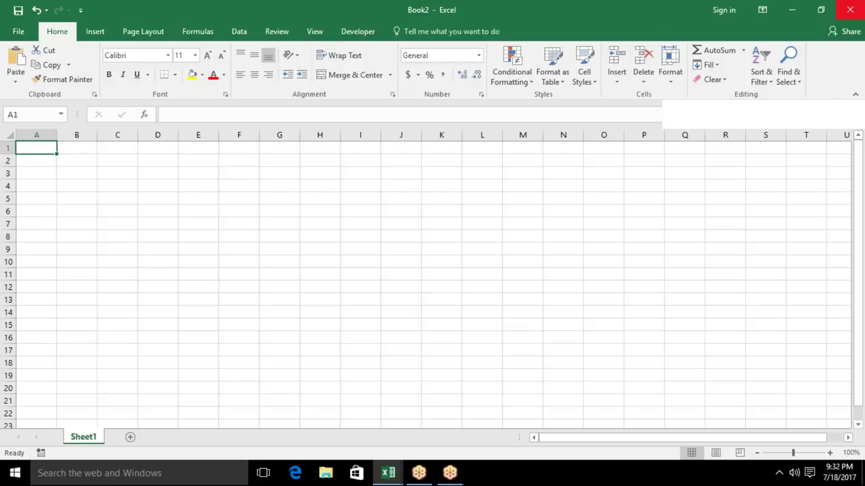
{"action": "type", "text": "ID"}
{"action": "key", "text": "Tab"}
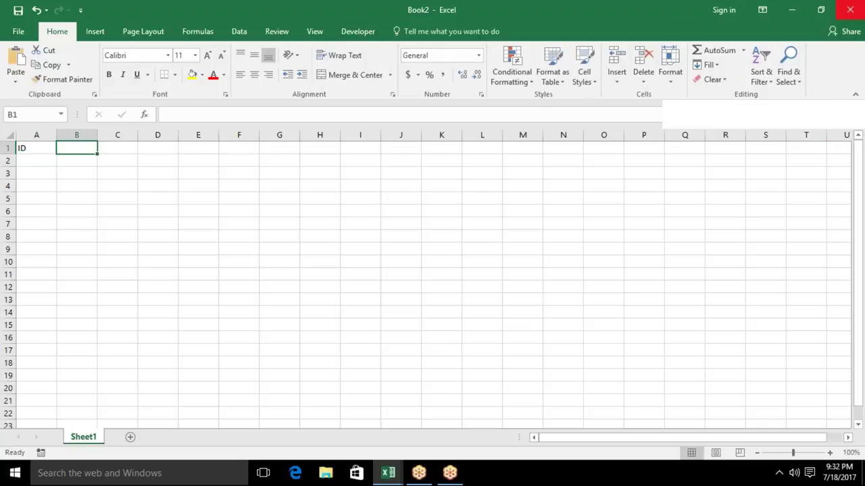
{"action": "type", "text": "Name"}
{"action": "key", "text": "Tab"}
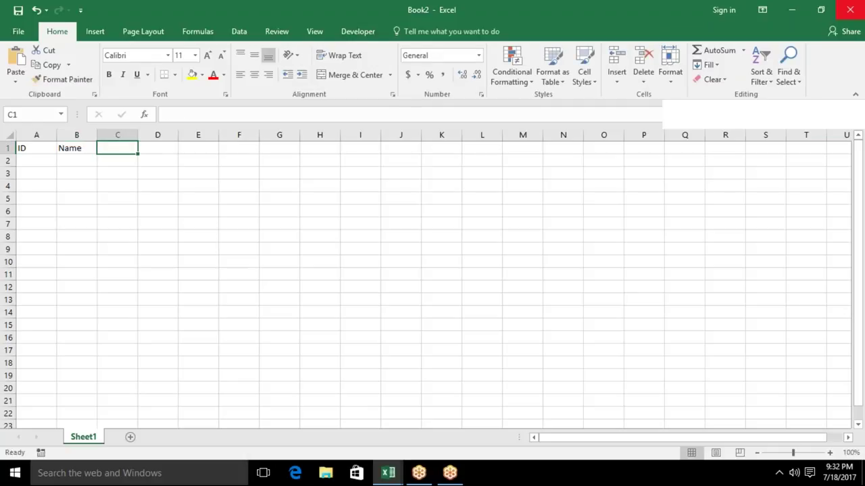
{"action": "type", "text": "Desi"}
{"action": "key", "text": "Tab"}
{"action": "type", "text": "Dep"}
{"action": "key", "text": "Tab"}
{"action": "type", "text": "D"}
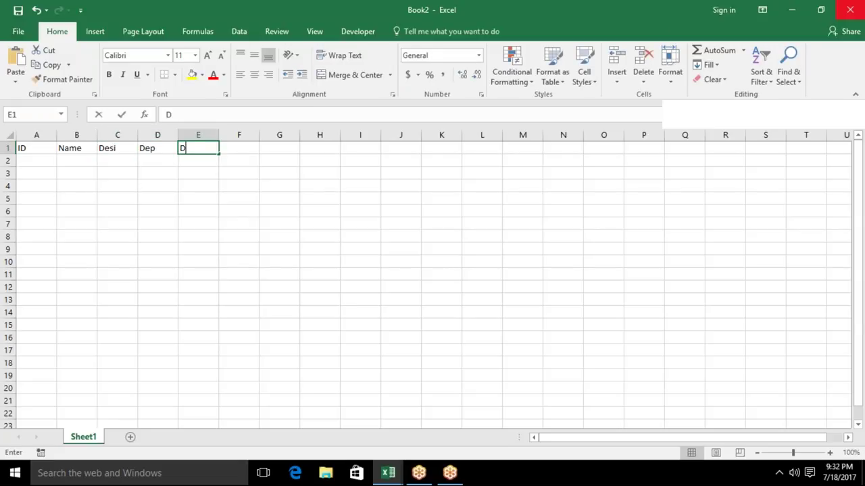
{"action": "type", "text": "OJ"}
Fill row 2 with the employee's name, EX, HR and today's date 7/18/2017
{"action": "left_click", "coordinate": [66, 164]}
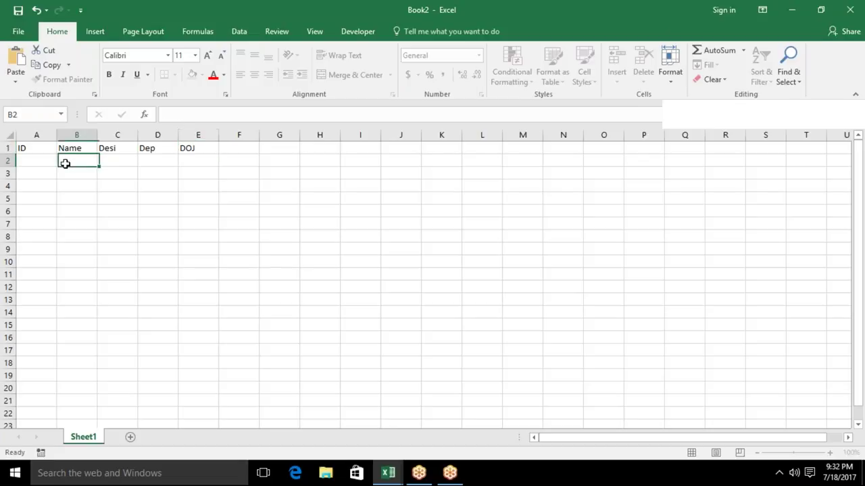
{"action": "type", "text": "Sujeet"}
{"action": "key", "text": "Tab"}
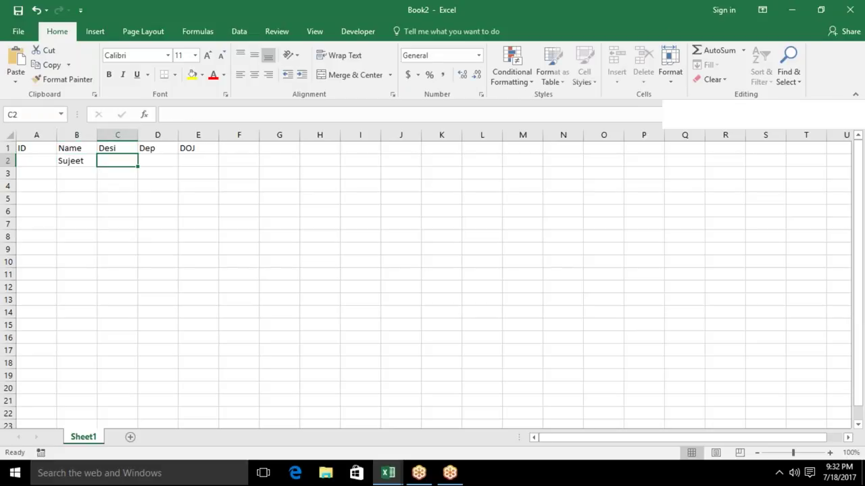
{"action": "type", "text": "EX"}
{"action": "key", "text": "Tab"}
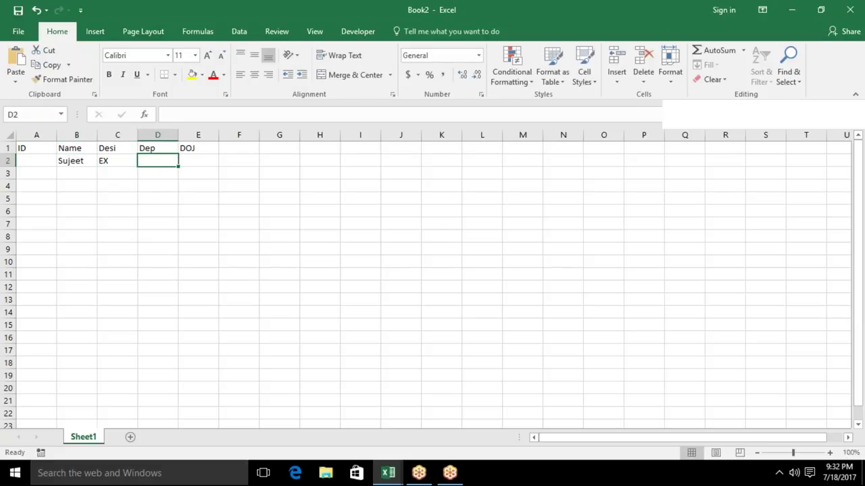
{"action": "type", "text": "HR"}
{"action": "key", "text": "Tab"}
{"action": "key", "text": "ctrl+semicolon"}
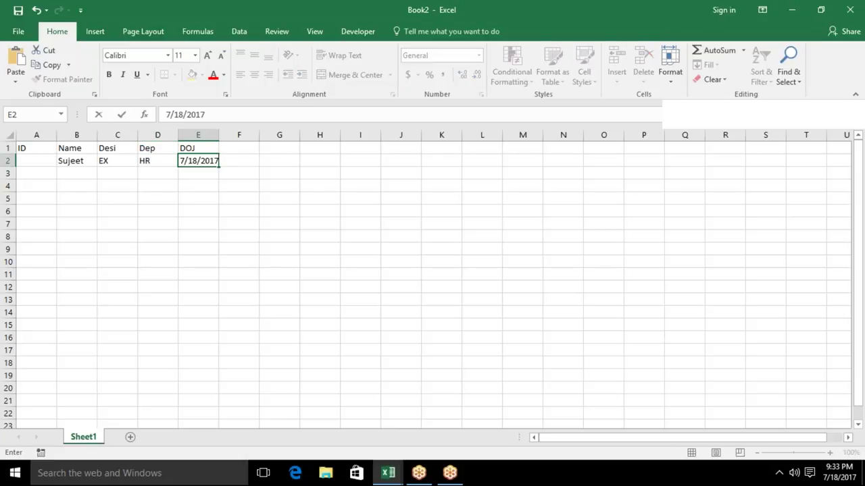
{"action": "key", "text": "Return"}
{"action": "key", "text": "Left"}
{"action": "key", "text": "Left"}
{"action": "key", "text": "Left"}
{"action": "key", "text": "Up"}
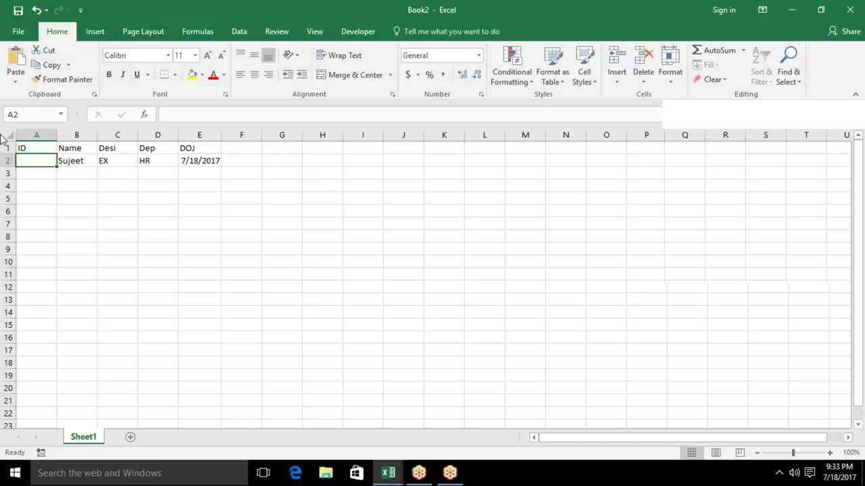
Enter the ID EH/2017/1 in A2 and widen column A to fit it
{"action": "type", "text": "S"}
{"action": "key", "text": "BackSpace"}
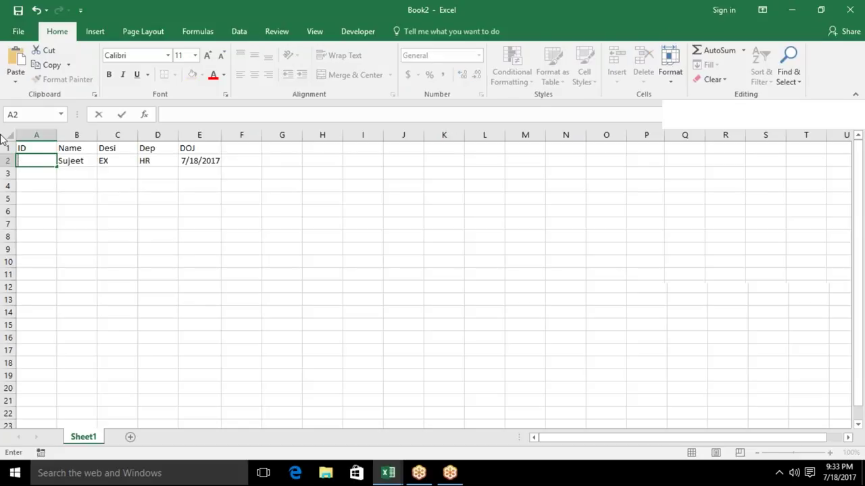
{"action": "type", "text": "E"}
{"action": "type", "text": "H"}
{"action": "type", "text": "/2017/1"}
{"action": "key", "text": "Return"}
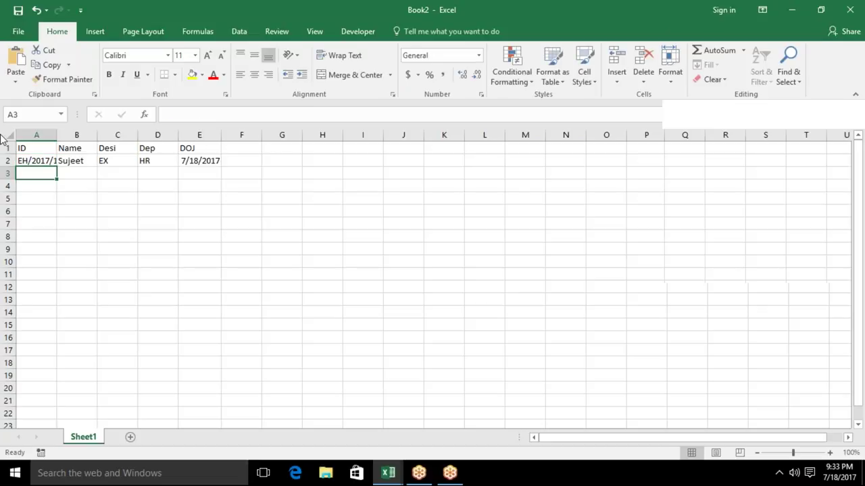
{"action": "left_click_drag", "start_coordinate": [57, 135], "coordinate": [61, 135]}
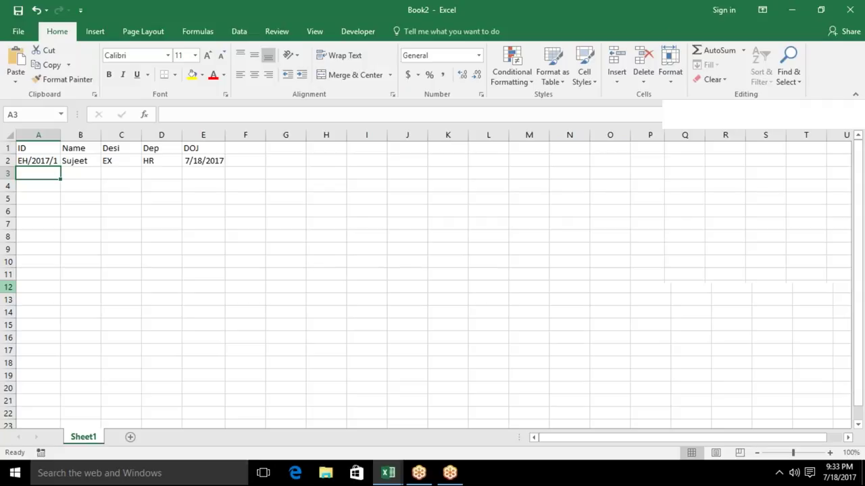
Add a second employee in row 3 with the name, MGr, ops and date 7/18/2017
{"action": "left_click", "coordinate": [80, 174]}
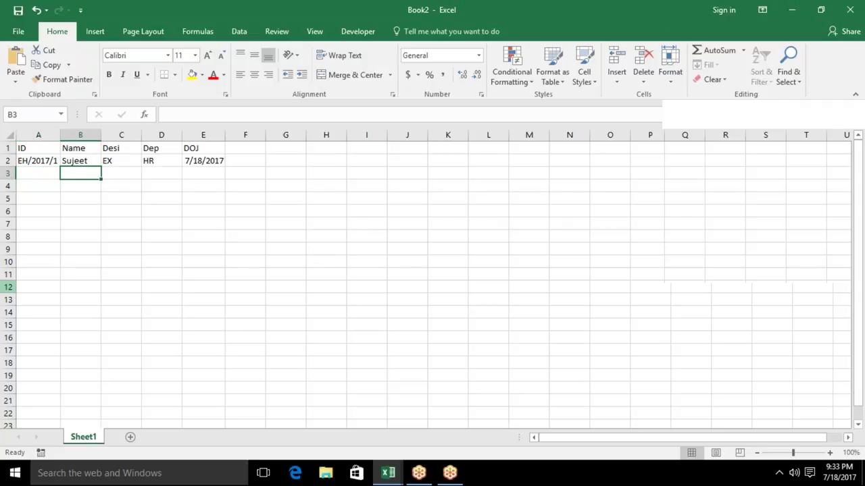
{"action": "type", "text": "Puja"}
{"action": "key", "text": "Tab"}
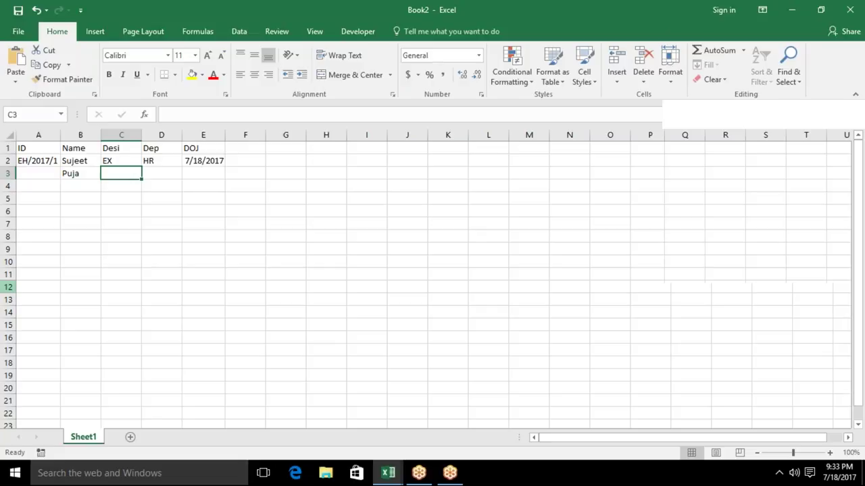
{"action": "type", "text": "MGr"}
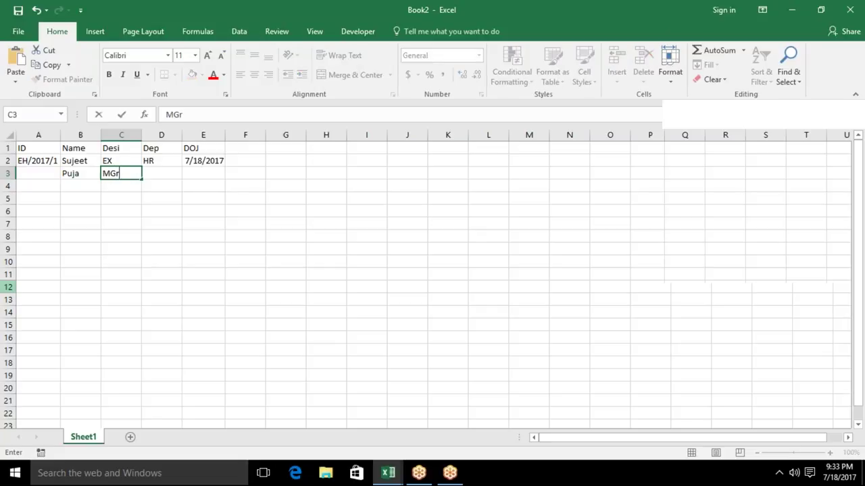
{"action": "key", "text": "Tab"}
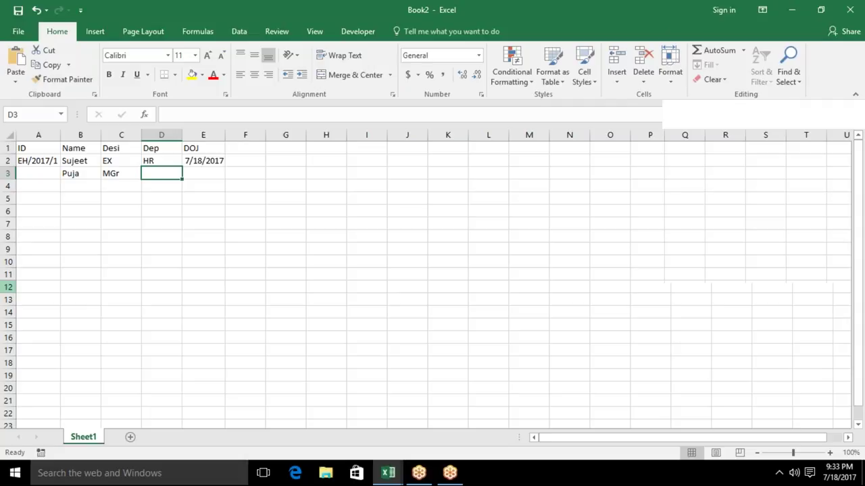
{"action": "type", "text": "ops"}
{"action": "key", "text": "Tab"}
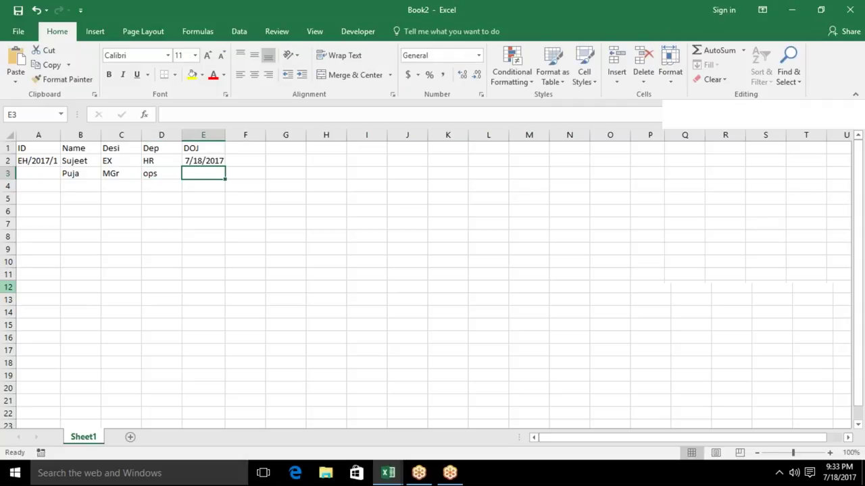
{"action": "key", "text": "ctrl+semicolon"}
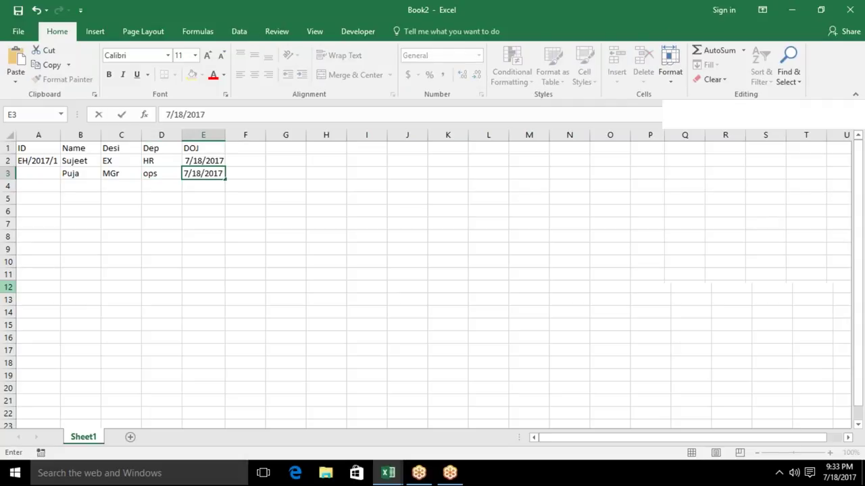
{"action": "key", "text": "Return"}
{"action": "key", "text": "Left"}
{"action": "key", "text": "Left"}
{"action": "key", "text": "Left"}
{"action": "key", "text": "Left"}
{"action": "key", "text": "Up"}
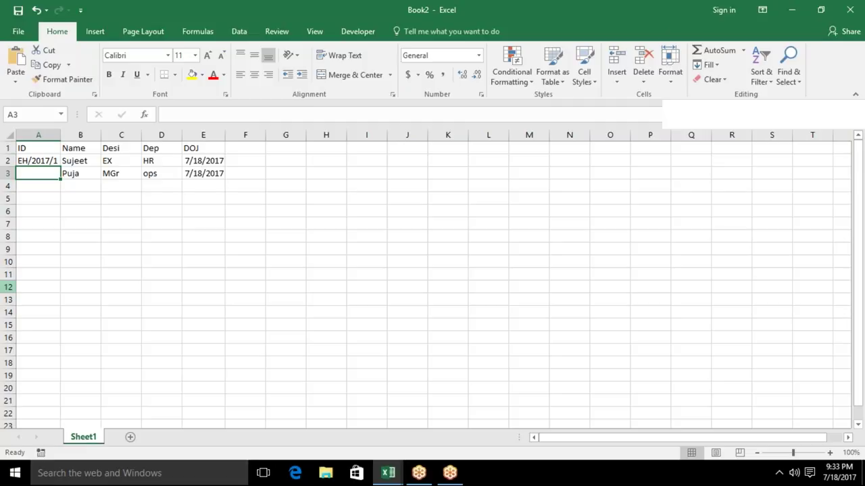
Start the A3 ID formula with the initials: =LEFT(C3)&LEFT(D3)&"/"
{"action": "type", "text": "="}
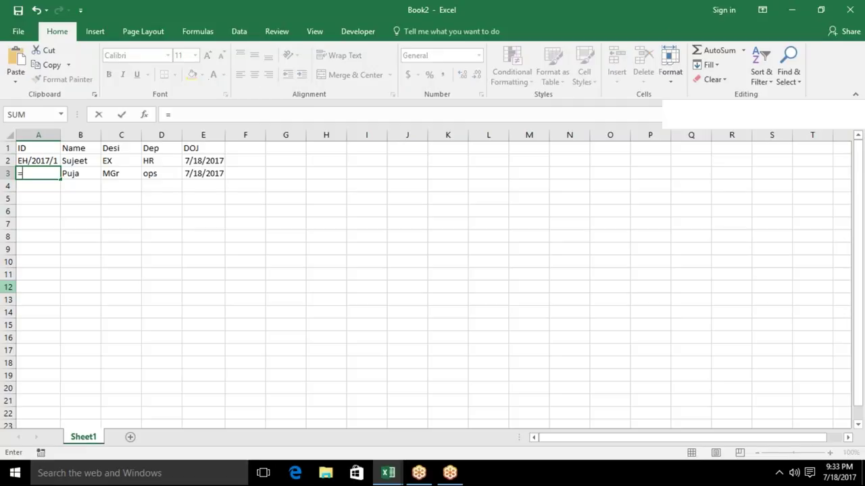
{"action": "type", "text": "le"}
{"action": "key", "text": "Tab"}
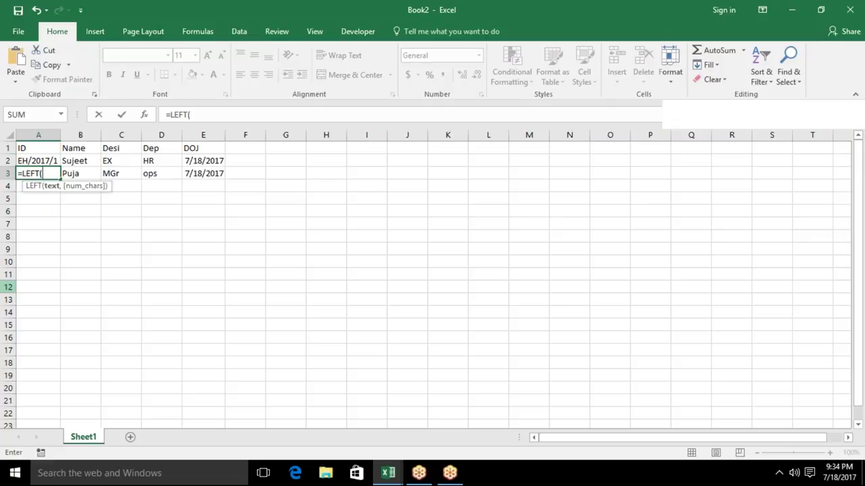
{"action": "left_click", "coordinate": [80, 173]}
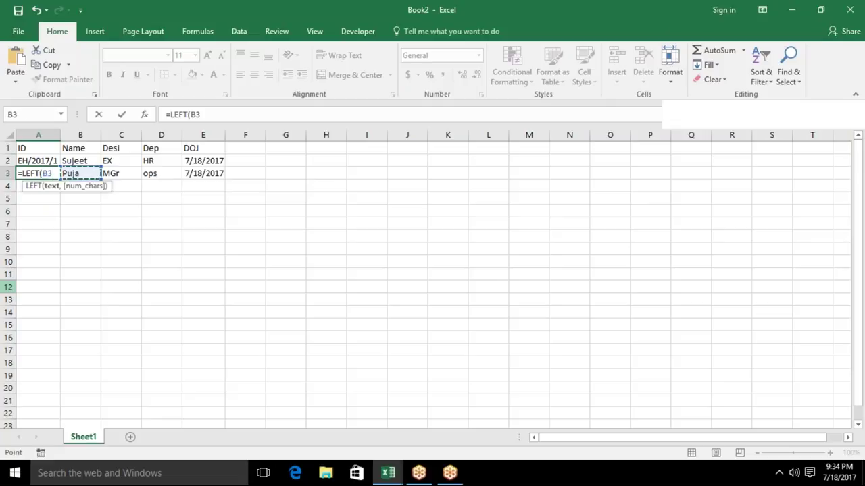
{"action": "left_click", "coordinate": [121, 173]}
{"action": "type", "text": ")"}
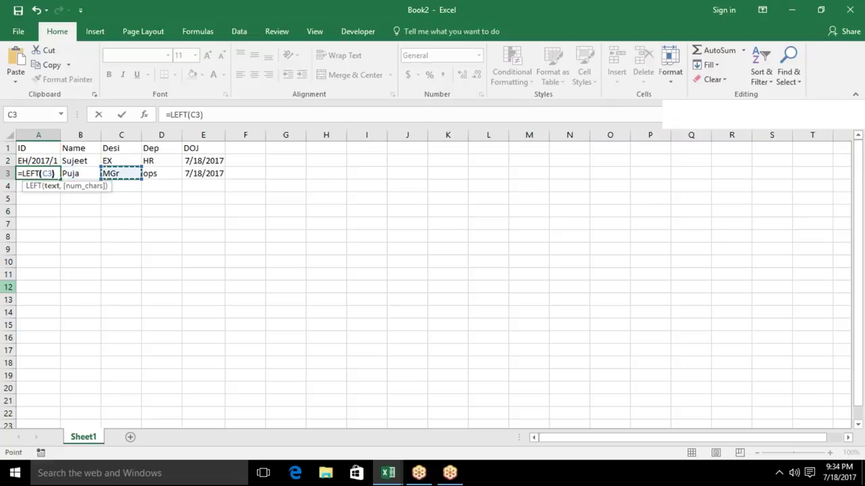
{"action": "type", "text": "&"}
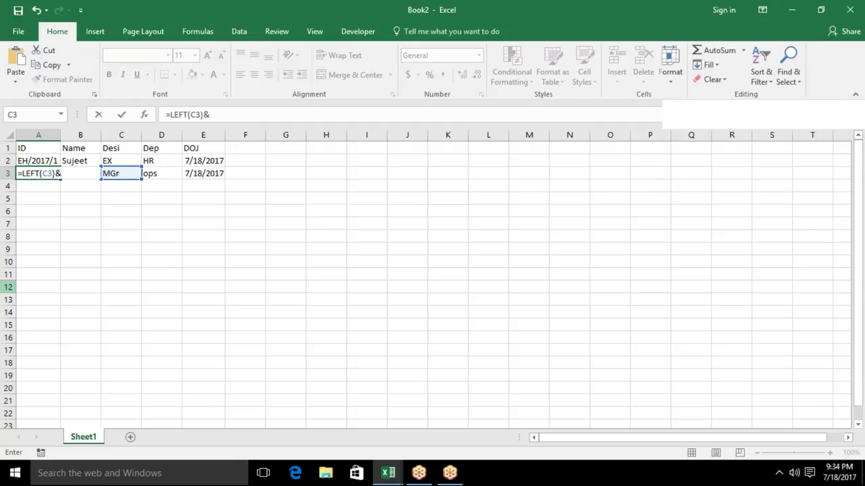
{"action": "type", "text": "le"}
{"action": "key", "text": "Tab"}
{"action": "key", "text": "Right"}
{"action": "key", "text": "Right"}
{"action": "key", "text": "Right"}
{"action": "type", "text": ")"}
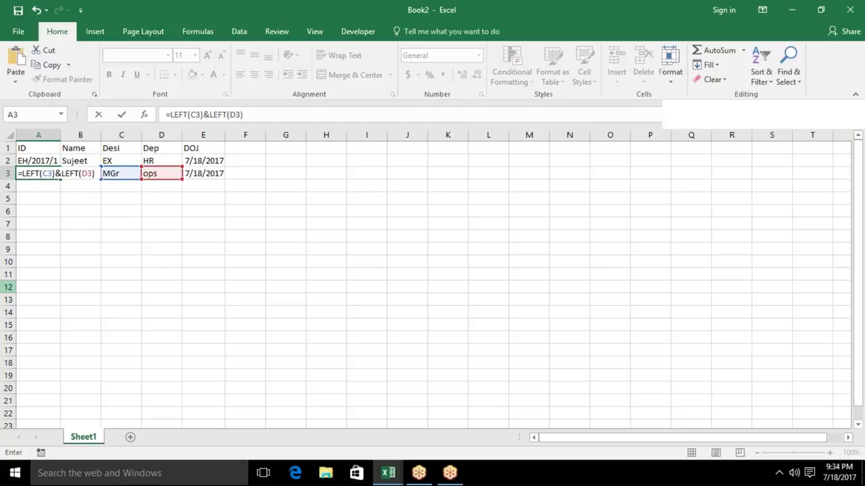
{"action": "type", "text": "&\"?"}
{"action": "key", "text": "BackSpace"}
Append &YEAR(E3)&"/" to the A3 formula so the ID reads Mo/2017/
{"action": "type", "text": "/\"&"}
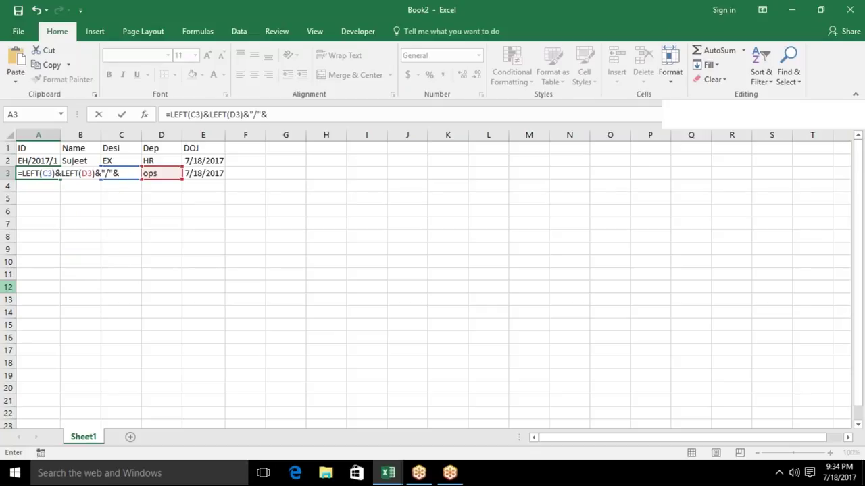
{"action": "type", "text": "y"}
{"action": "key", "text": "Tab"}
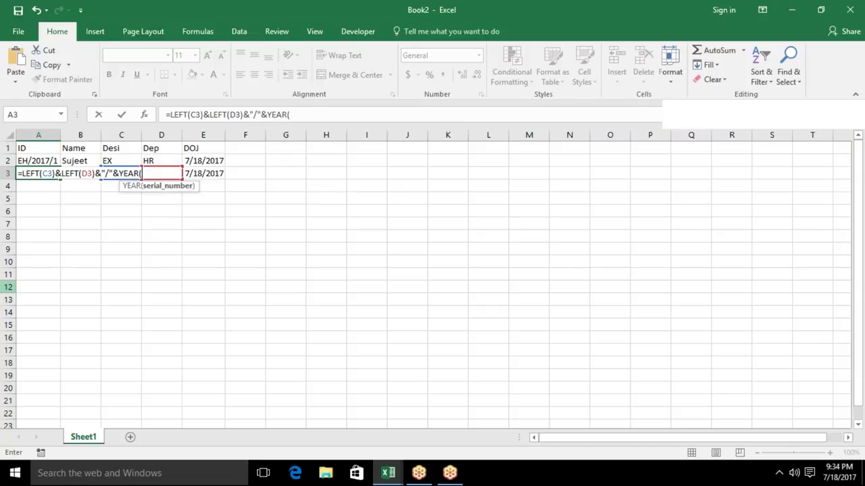
{"action": "left_click", "coordinate": [219, 173]}
{"action": "type", "text": ")&\""}
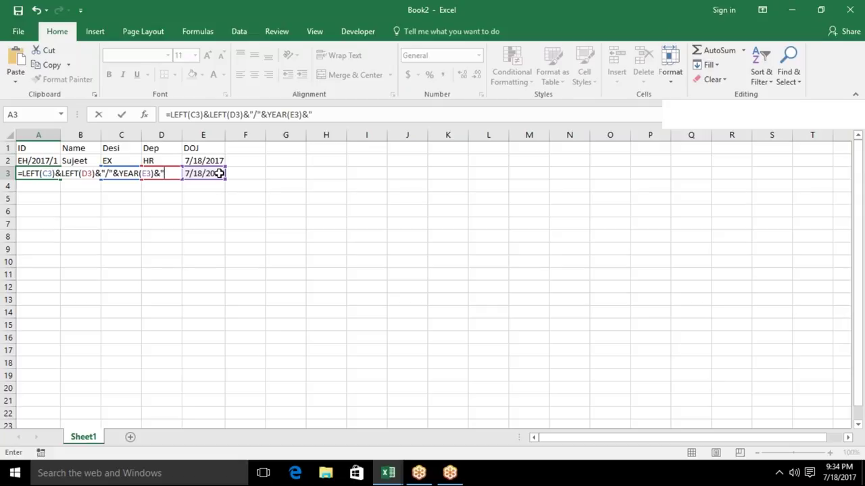
{"action": "type", "text": "/\""}
{"action": "key", "text": "Return"}
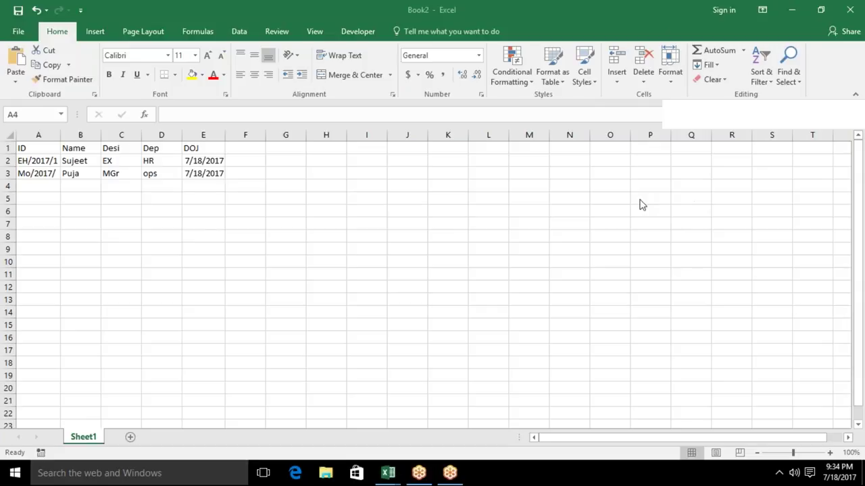
Widen column A and append &RIGHT(A2)+1 to A3's formula, giving Mo/2017/2
{"action": "left_click", "coordinate": [54, 173]}
{"action": "left_click_drag", "start_coordinate": [60, 135], "coordinate": [76, 138]}
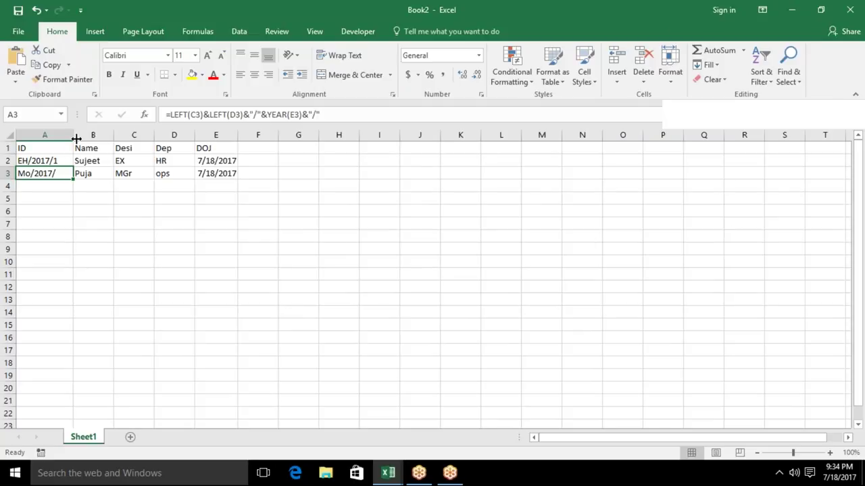
{"action": "left_click", "coordinate": [330, 108]}
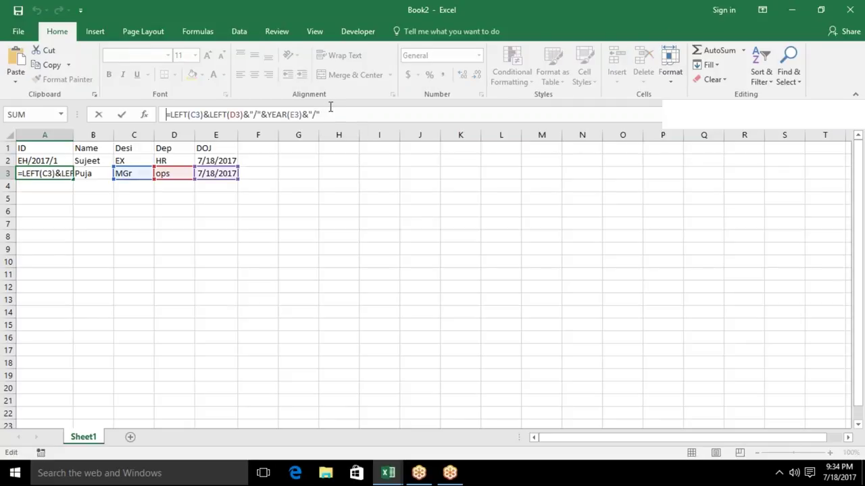
{"action": "left_click", "coordinate": [332, 111]}
{"action": "type", "text": "&"}
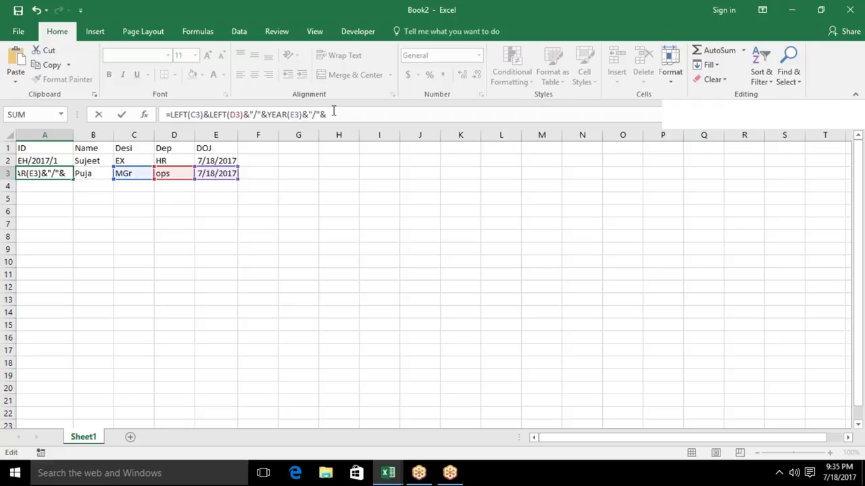
{"action": "type", "text": "RIGHT("}
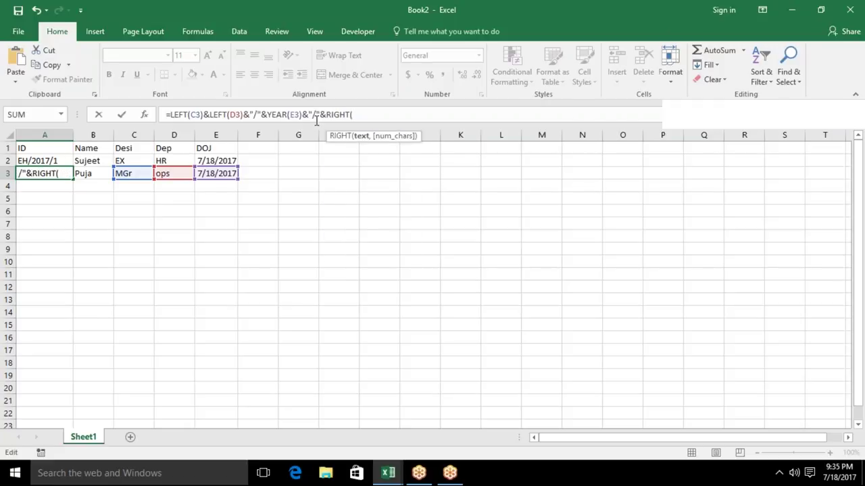
{"action": "left_click", "coordinate": [28, 161]}
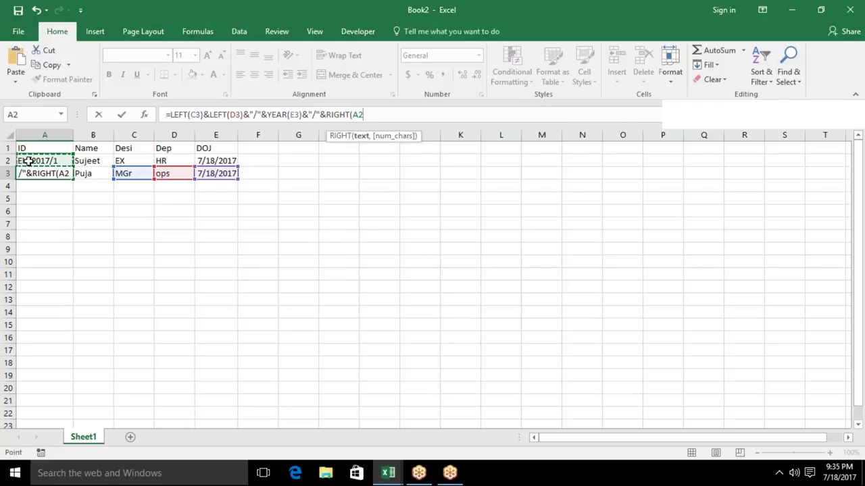
{"action": "type", "text": ")+1"}
{"action": "key", "text": "Return"}
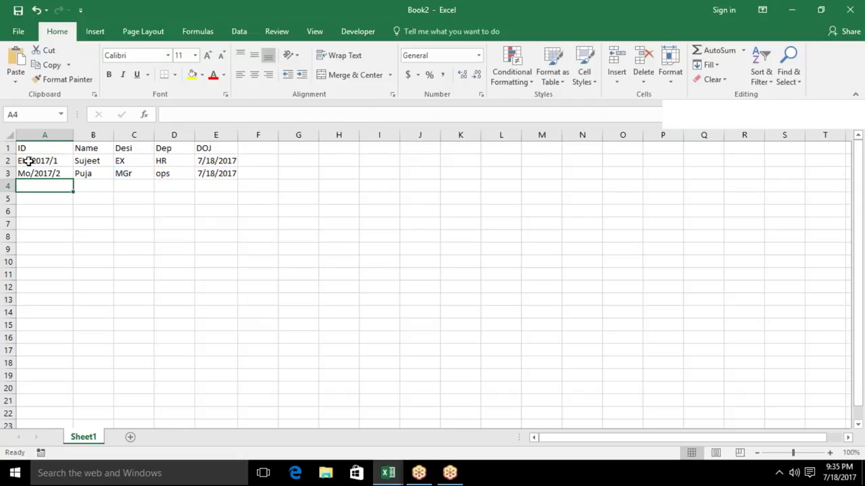
{"action": "key", "text": "Up"}
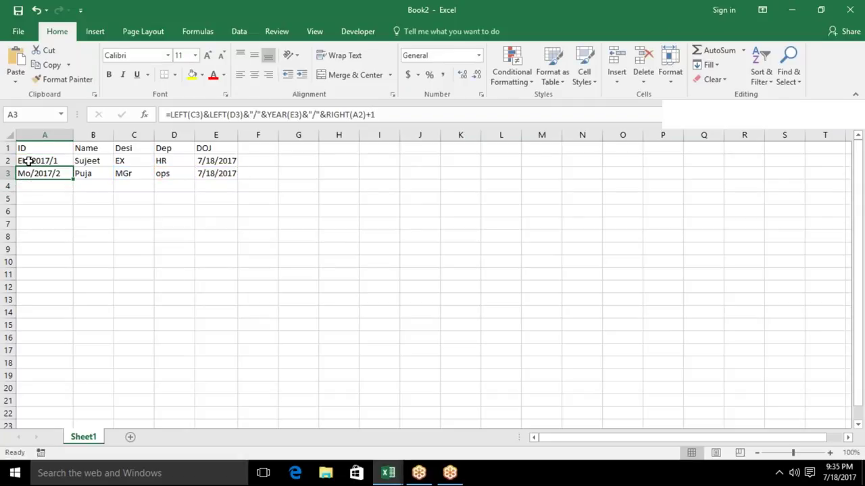
Fill the A3 ID formula down column A through row 12 with Ctrl+D
{"action": "key", "text": "shift+Down"}
{"action": "key", "text": "shift+Down"}
{"action": "key", "text": "shift+Down"}
{"action": "key", "text": "shift+Down"}
{"action": "key", "text": "shift+Down"}
{"action": "key", "text": "shift+Down"}
{"action": "key", "text": "ctrl+d"}
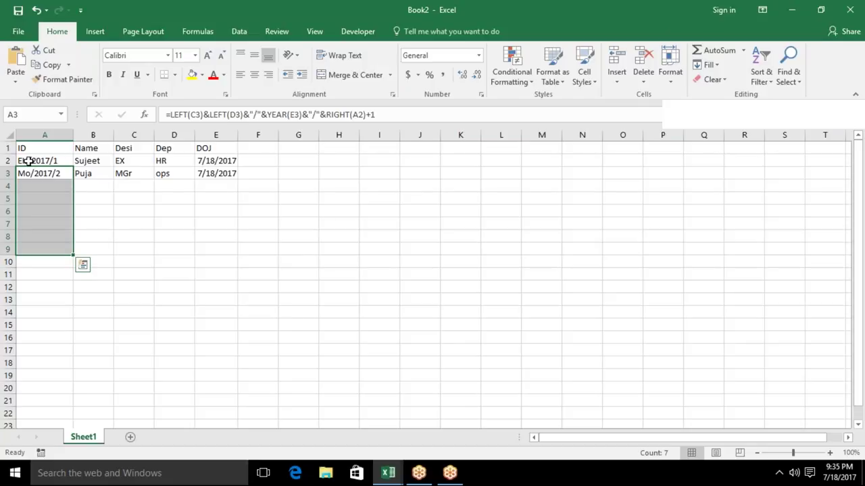
{"action": "key", "text": "Down"}
{"action": "key", "text": "Down"}
{"action": "key", "text": "Down"}
{"action": "key", "text": "Down"}
{"action": "key", "text": "Down"}
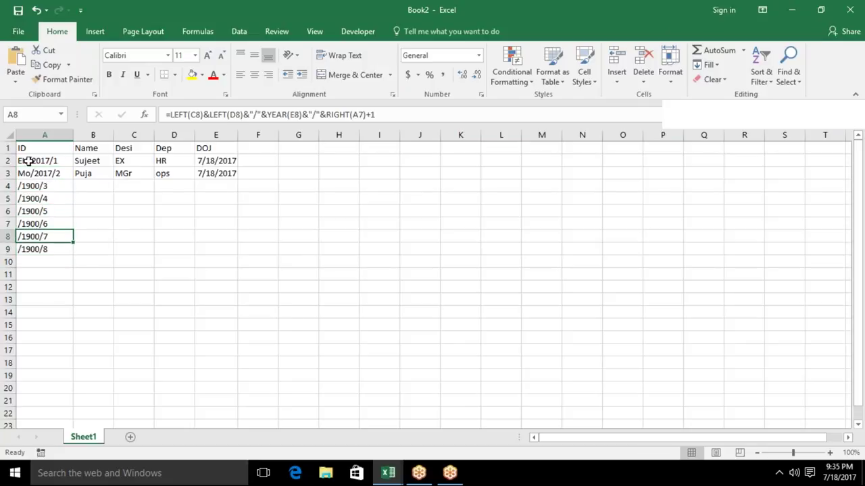
{"action": "key", "text": "Down"}
{"action": "key", "text": "shift+Down"}
{"action": "key", "text": "shift+Down"}
{"action": "key", "text": "shift+Down"}
{"action": "key", "text": "ctrl+d"}
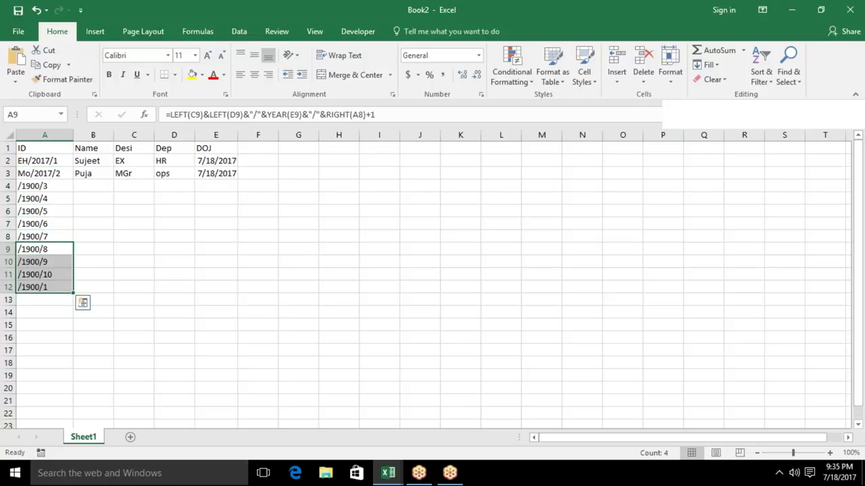
{"action": "key", "text": "Down"}
{"action": "key", "text": "Down"}
{"action": "key", "text": "Down"}
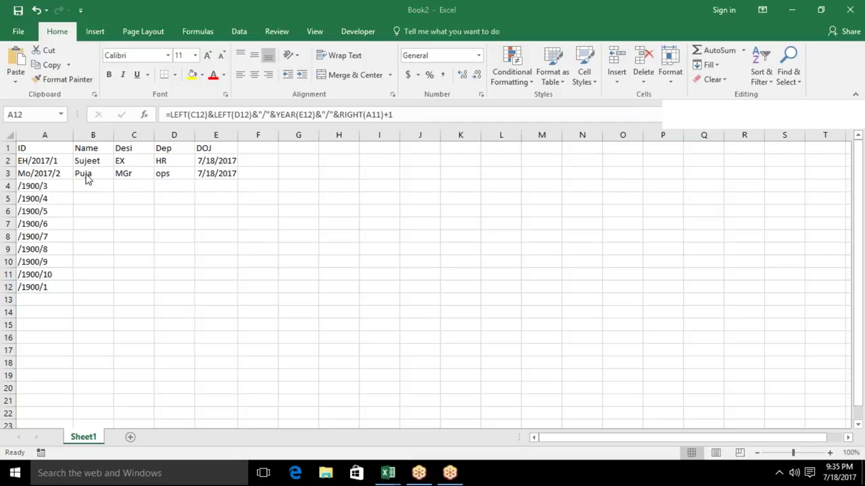
Begin revising A3's formula, then cancel and keep the original formula
{"action": "left_click", "coordinate": [59, 171]}
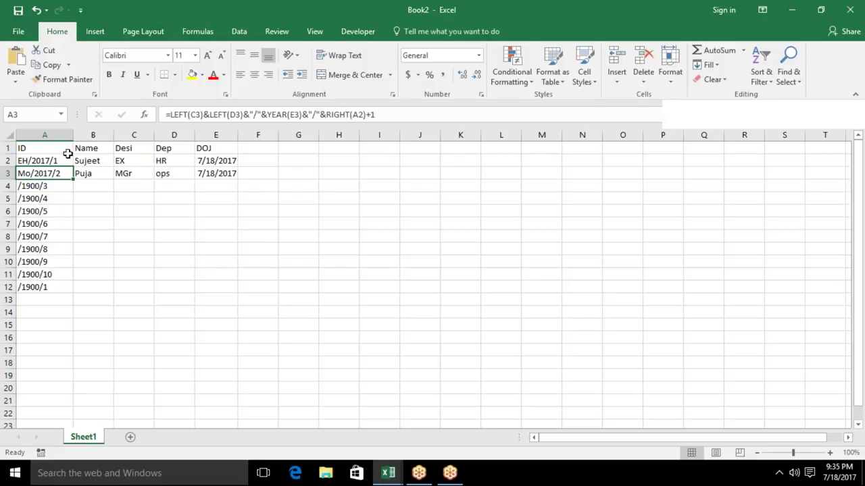
{"action": "left_click", "coordinate": [406, 113]}
{"action": "key", "text": "BackSpace"}
{"action": "key", "text": "BackSpace"}
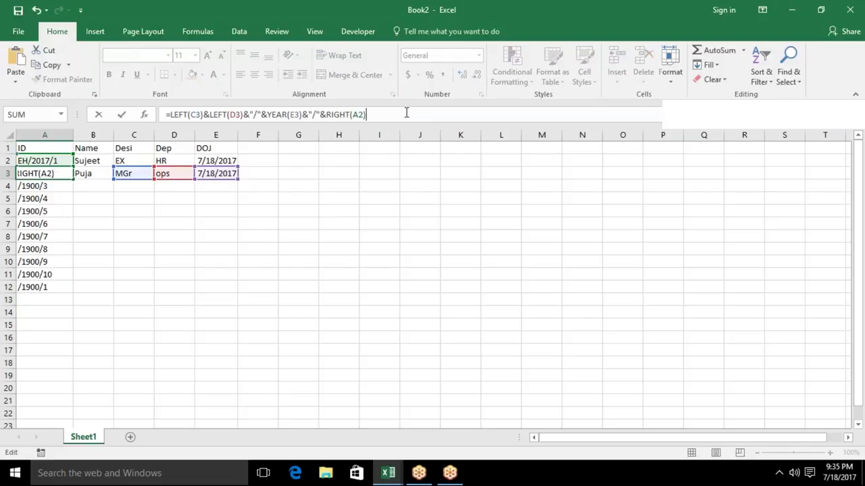
{"action": "key", "text": "BackSpace"}
{"action": "type", "text": ","}
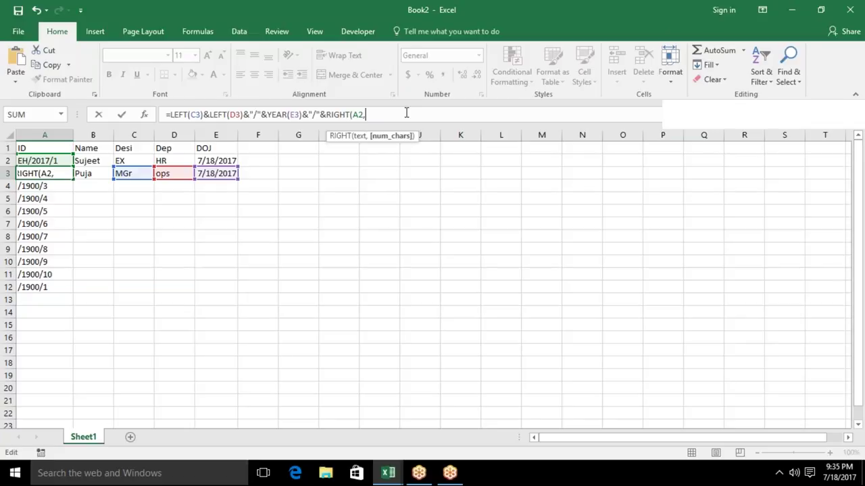
{"action": "type", "text": "le"}
{"action": "key", "text": "Escape"}
{"action": "key", "text": "Escape"}
Enter =FIND("/",A4,1) in B4 to locate the first slash
{"action": "key", "text": "Right"}
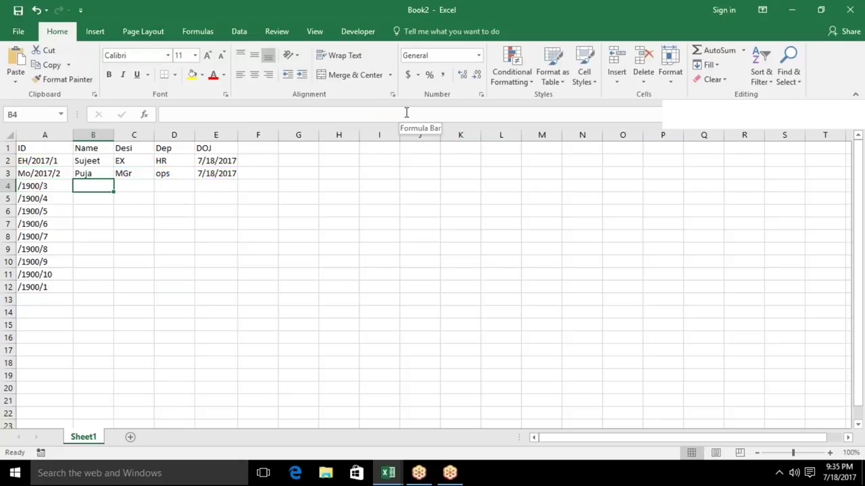
{"action": "type", "text": "="}
{"action": "type", "text": "fin"}
{"action": "key", "text": "Tab"}
{"action": "type", "text": "\"/\","}
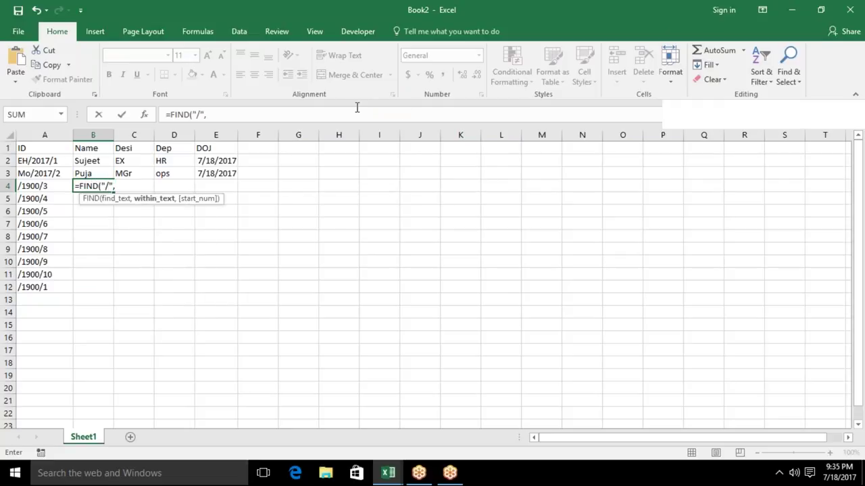
{"action": "left_click", "coordinate": [32, 187]}
{"action": "type", "text": ",1"}
{"action": "key", "text": "Return"}
Correct B4's FIND reference from A4 to A3, dismissing the error, so it returns 3
{"action": "left_click", "coordinate": [92, 186]}
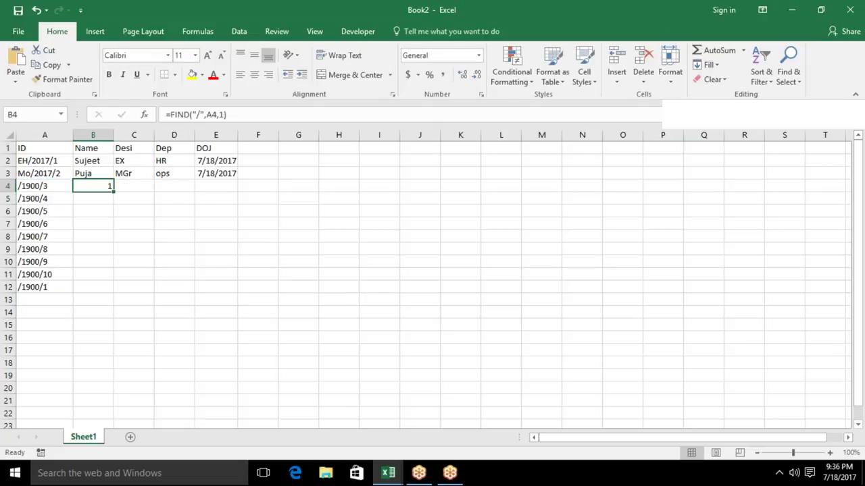
{"action": "key", "text": "ctrl+Up"}
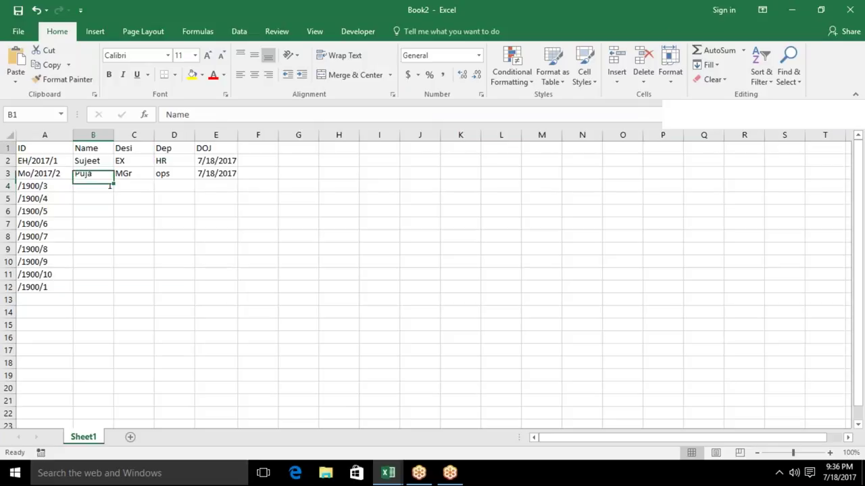
{"action": "left_click", "coordinate": [87, 181]}
{"action": "double_click", "coordinate": [86, 182]}
{"action": "type", "text": "=FIND(\"/\",A4,1)"}
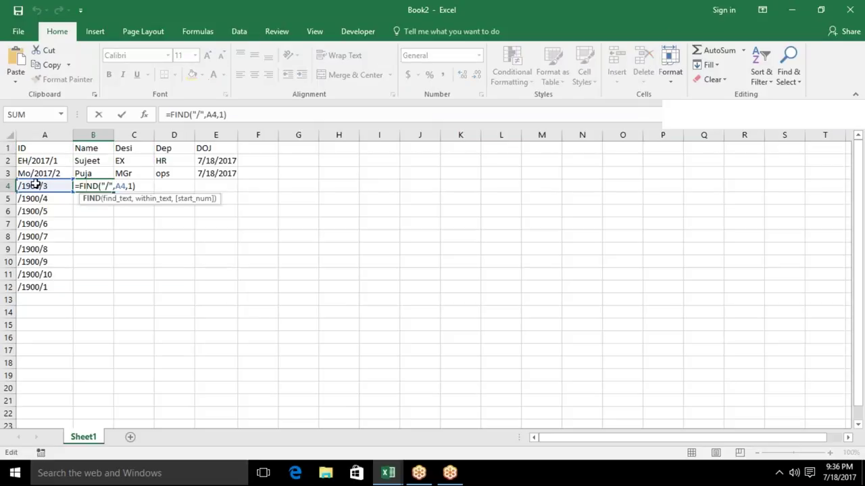
{"action": "left_click", "coordinate": [37, 174]}
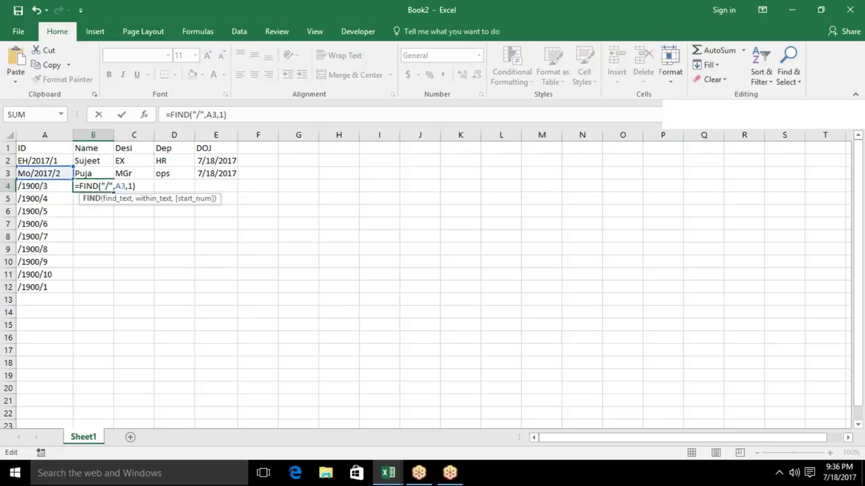
{"action": "type", "text": "3"}
{"action": "key", "text": "Return"}
{"action": "key", "text": "n"}
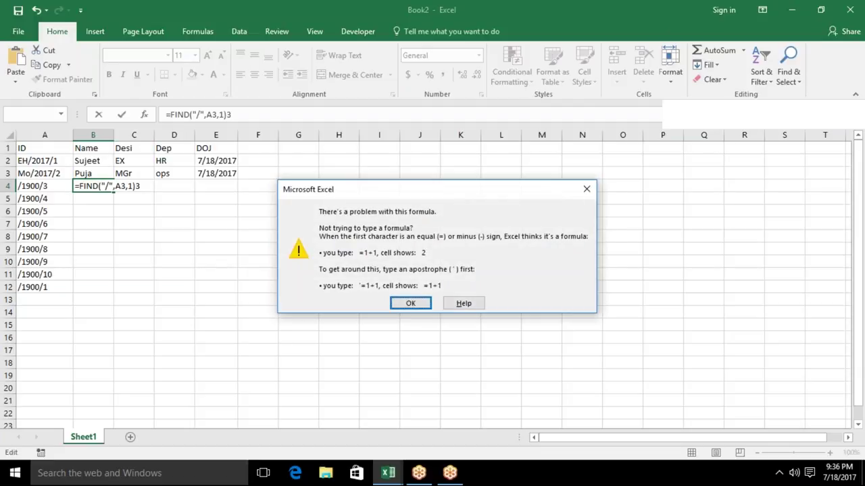
{"action": "key", "text": "Return"}
{"action": "key", "text": "BackSpace"}
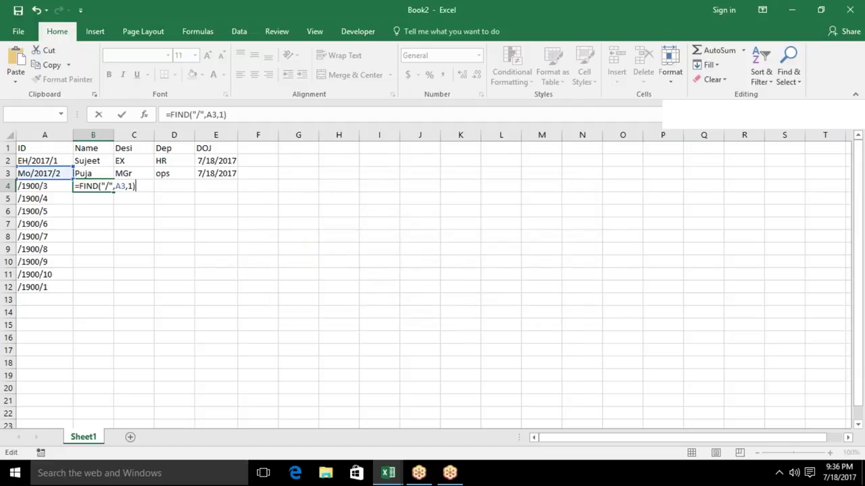
{"action": "key", "text": "Return"}
{"action": "key", "text": "Up"}
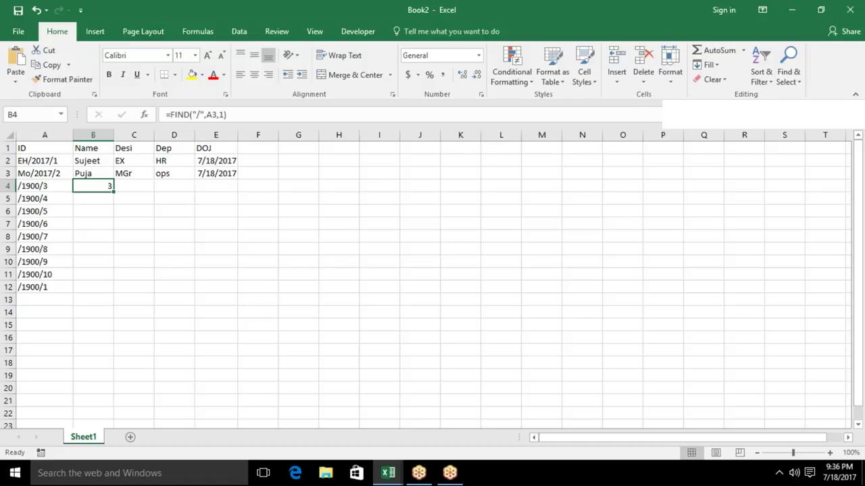
{"action": "left_click", "coordinate": [150, 187]}
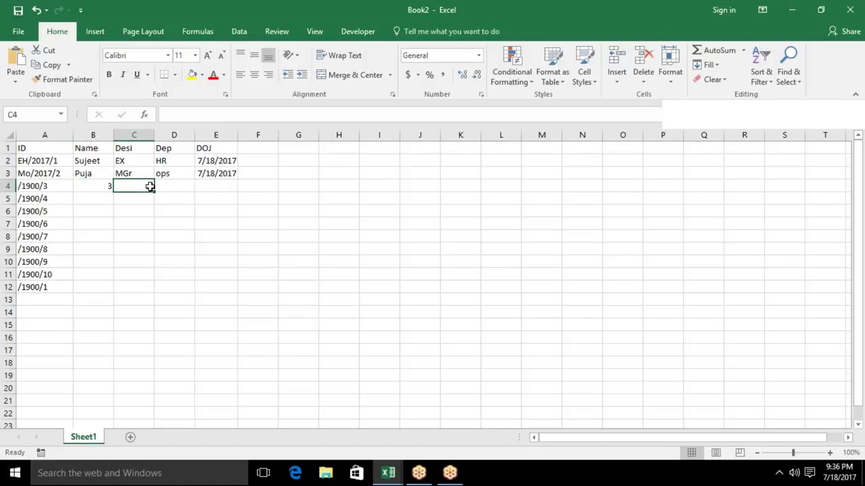
Enter =FIND("/",A3,1) in C4, discarding an initial MID attempt
{"action": "type", "text": "="}
{"action": "type", "text": "mid"}
{"action": "key", "text": "Tab"}
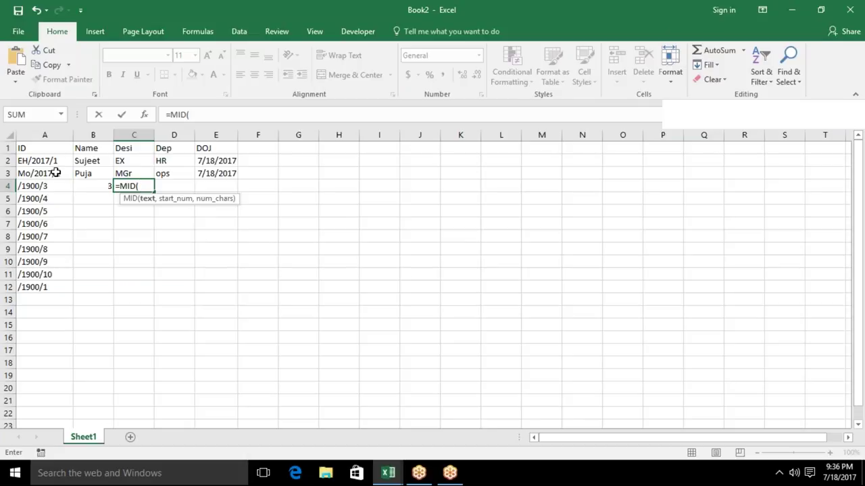
{"action": "key", "text": "BackSpace"}
{"action": "key", "text": "BackSpace"}
{"action": "key", "text": "BackSpace"}
{"action": "key", "text": "BackSpace"}
{"action": "type", "text": "fin"}
{"action": "key", "text": "Tab"}
{"action": "type", "text": "\"/\","}
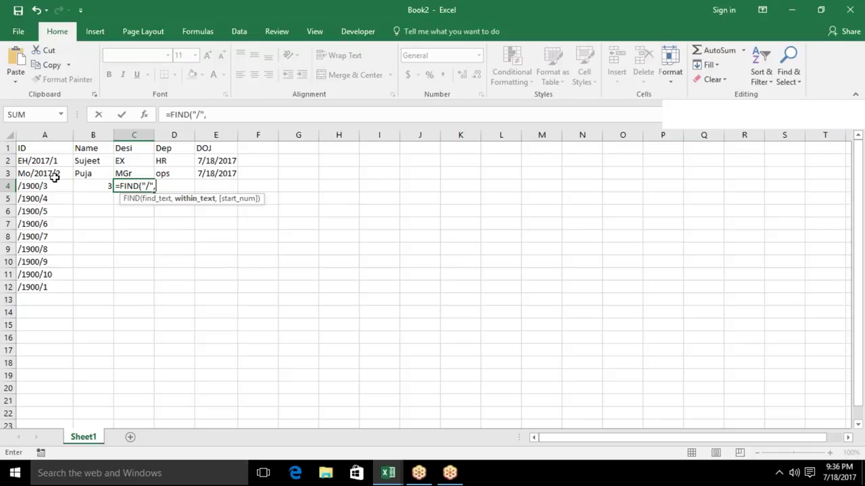
{"action": "left_click", "coordinate": [55, 174]}
{"action": "type", "text": ",1"}
{"action": "key", "text": "Return"}
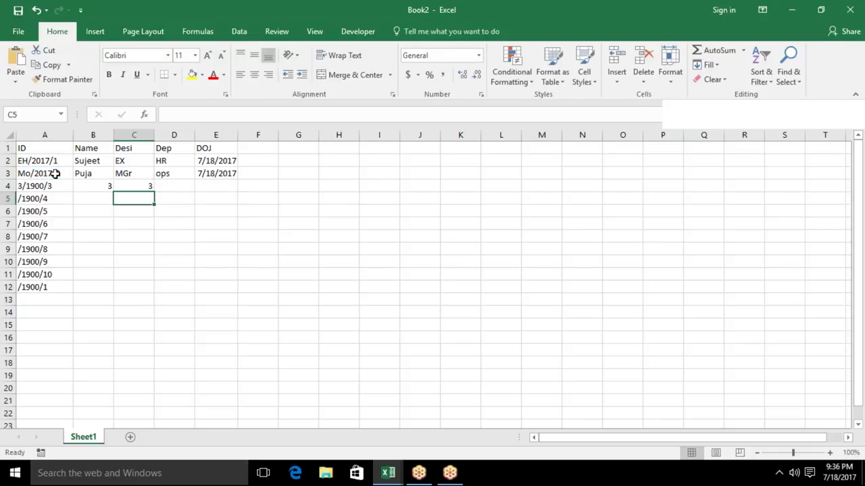
{"action": "key", "text": "Up"}
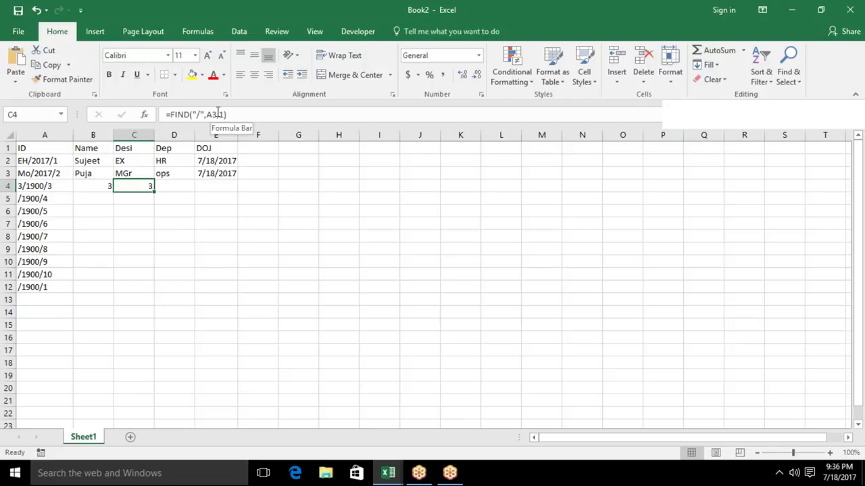
Change C4's start position to B4+1 so it finds the second slash
{"action": "left_click", "coordinate": [220, 114]}
{"action": "key", "text": "BackSpace"}
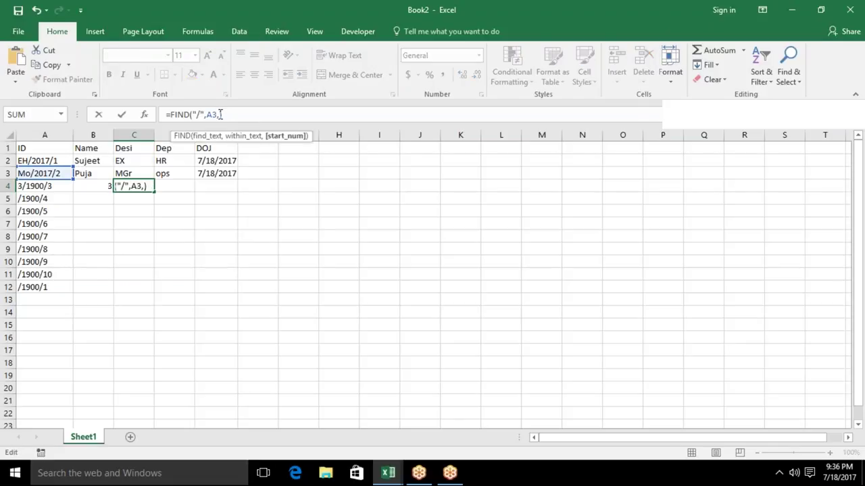
{"action": "left_click", "coordinate": [100, 188]}
{"action": "type", "text": "+1"}
{"action": "key", "text": "Return"}
{"action": "key", "text": "Up"}
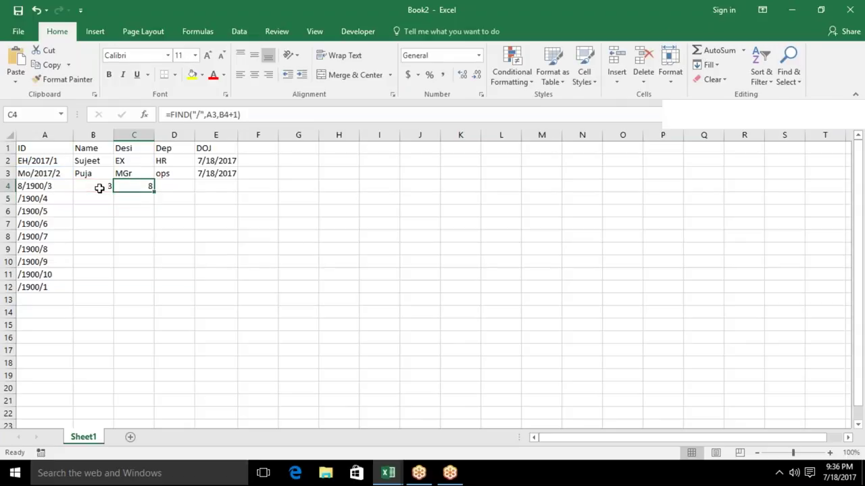
Replace the B4 reference in C4 with FIND("/",A3,1), nesting the formula to return 8
{"action": "left_click", "coordinate": [95, 184]}
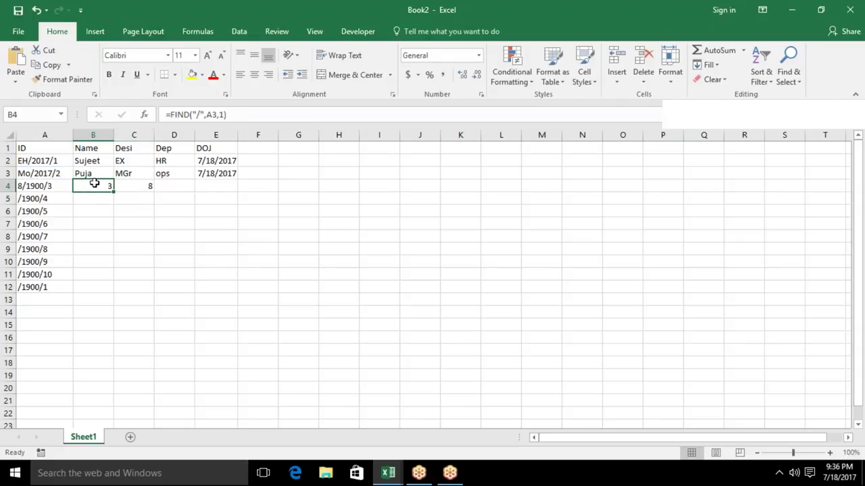
{"action": "left_click", "coordinate": [170, 115]}
{"action": "left_click_drag", "start_coordinate": [170, 115], "coordinate": [239, 115]}
{"action": "key", "text": "ctrl+c"}
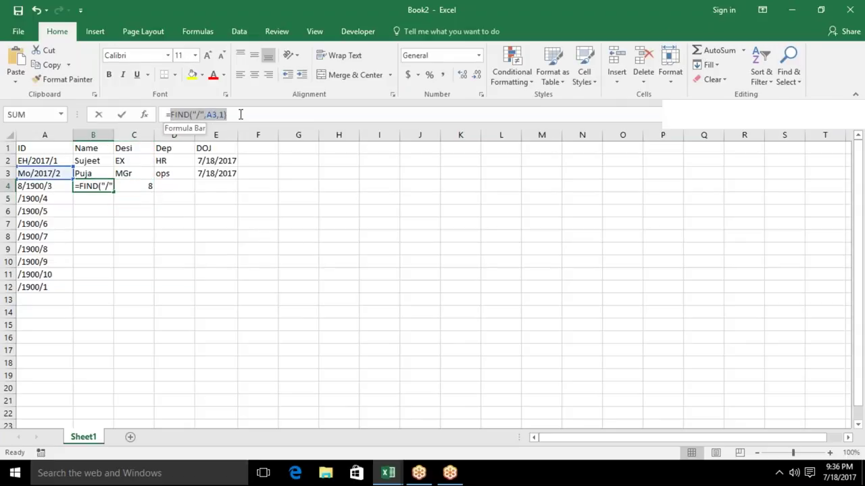
{"action": "key", "text": "Tab"}
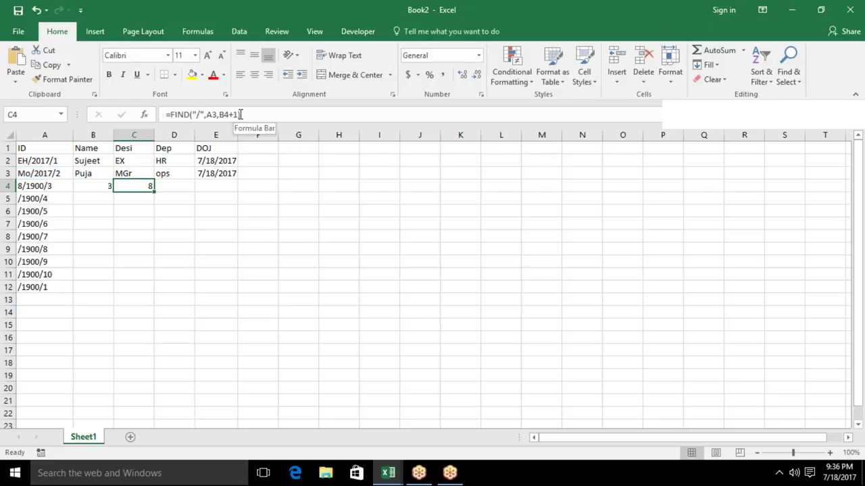
{"action": "left_click", "coordinate": [226, 115]}
{"action": "double_click", "coordinate": [226, 115]}
{"action": "key", "text": "ctrl+v"}
{"action": "key", "text": "Return"}
{"action": "key", "text": "Up"}
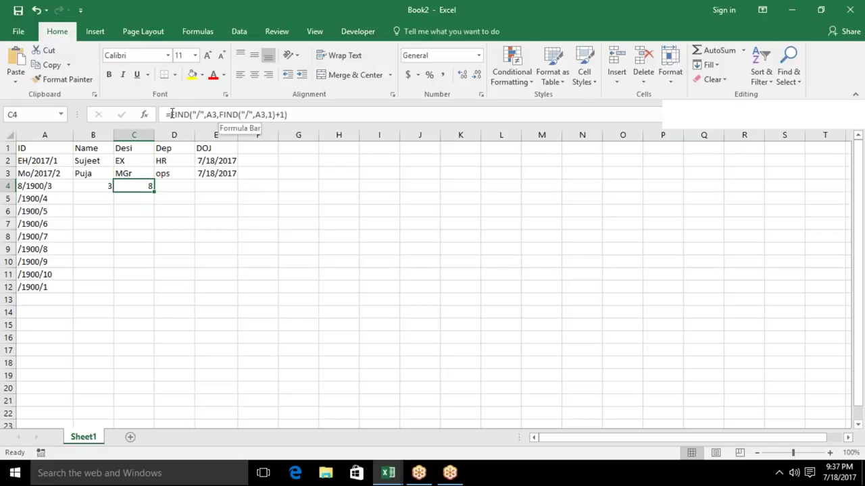
Review C4's nested FIND expression without changes, then select A3
{"action": "left_click", "coordinate": [172, 114]}
{"action": "left_click", "coordinate": [387, 116], "text": "shift"}
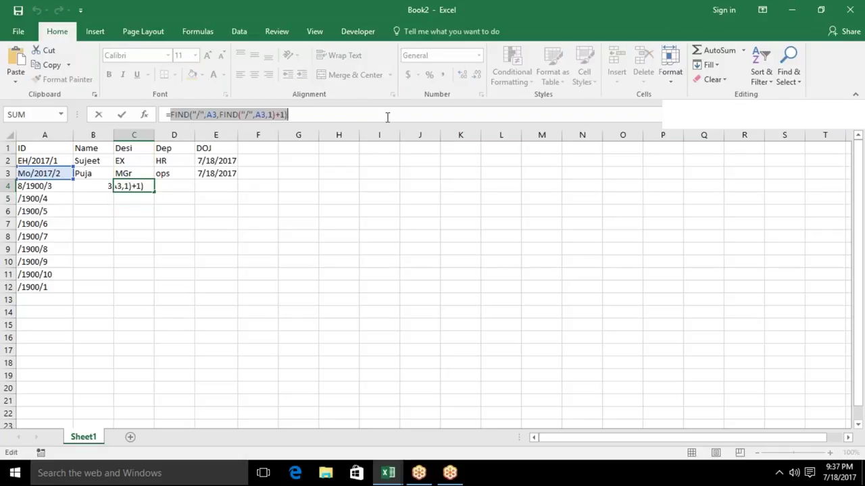
{"action": "key", "text": "Escape"}
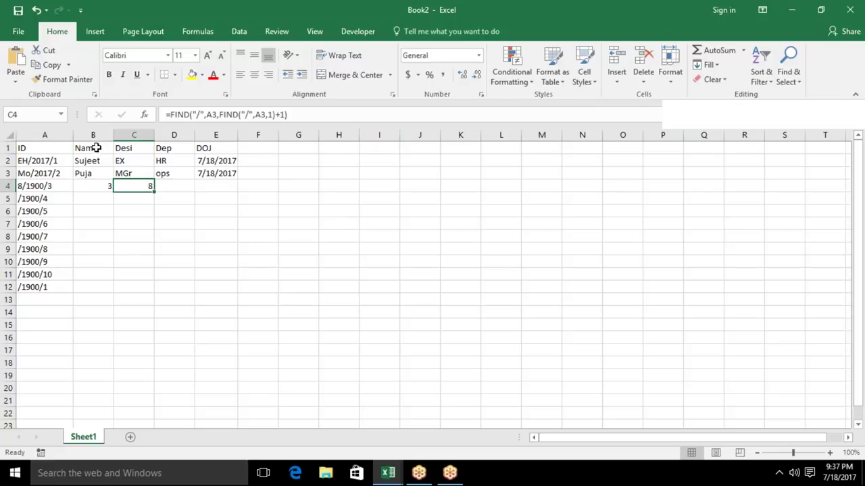
{"action": "left_click", "coordinate": [58, 175]}
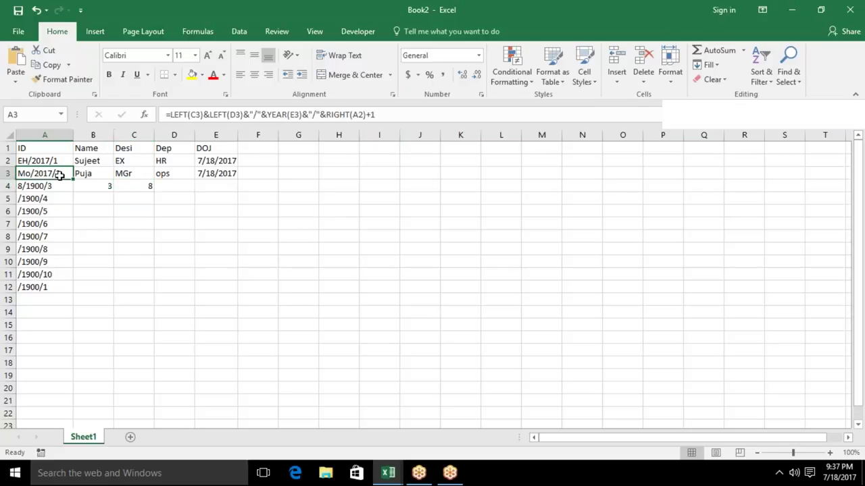
Rewrite A3's serial part as LEN(A2) minus a nested FIND for the second slash
{"action": "left_click", "coordinate": [381, 115]}
{"action": "key", "text": "BackSpace"}
{"action": "key", "text": "BackSpace"}
{"action": "key", "text": "BackSpace"}
{"action": "type", "text": ","}
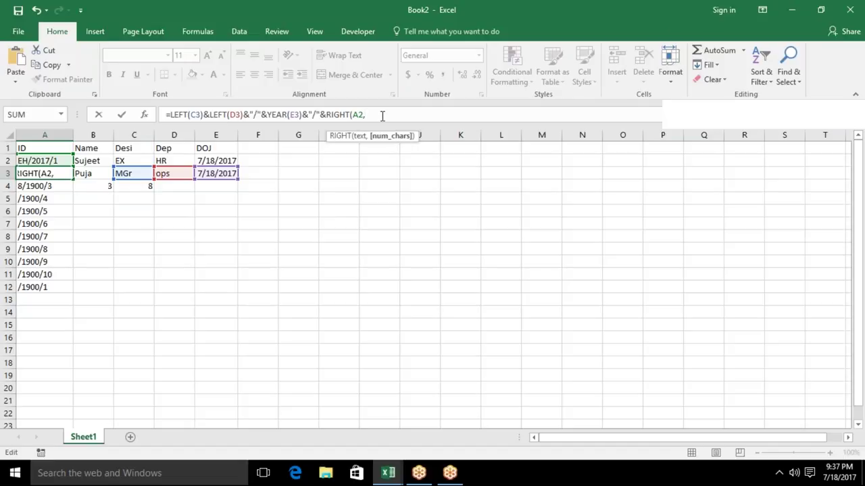
{"action": "type", "text": "len"}
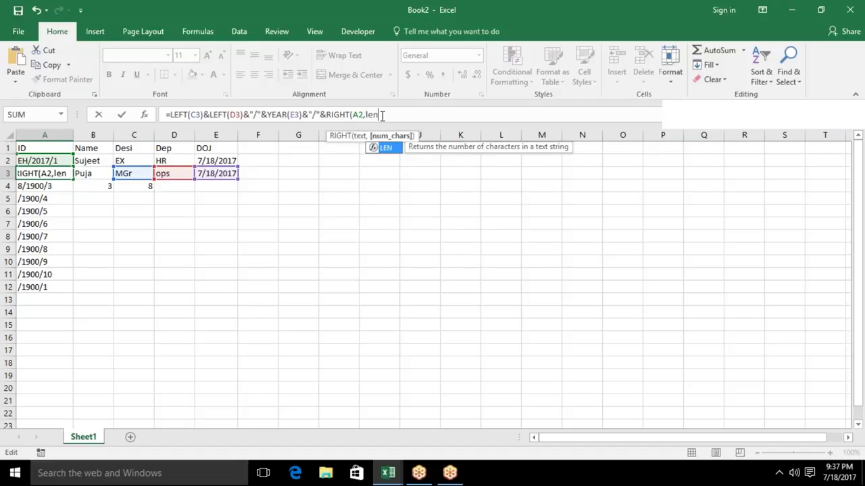
{"action": "key", "text": "Tab"}
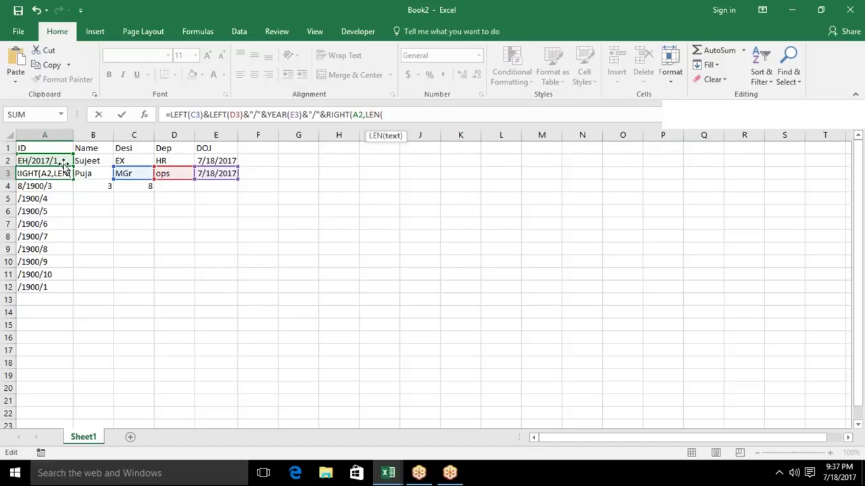
{"action": "left_click", "coordinate": [62, 161]}
{"action": "type", "text": ")"}
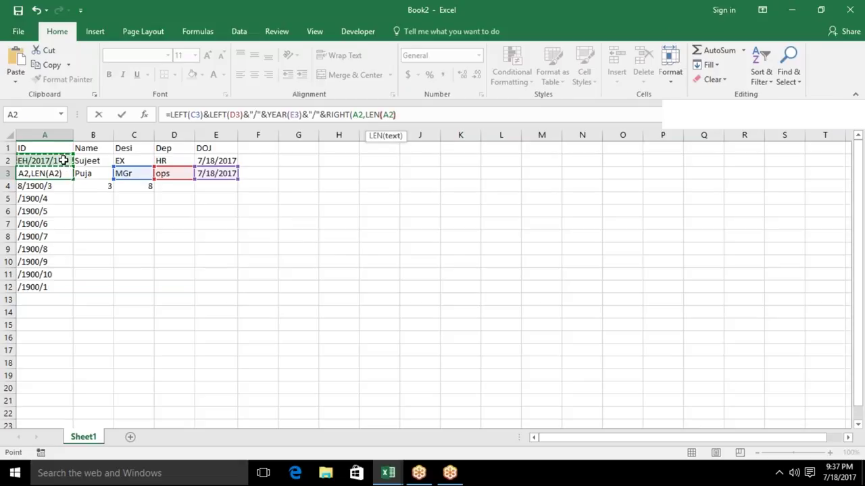
{"action": "type", "text": "-FIND(\"/\",A3,FIND(\"/\",A3,1)+1)"}
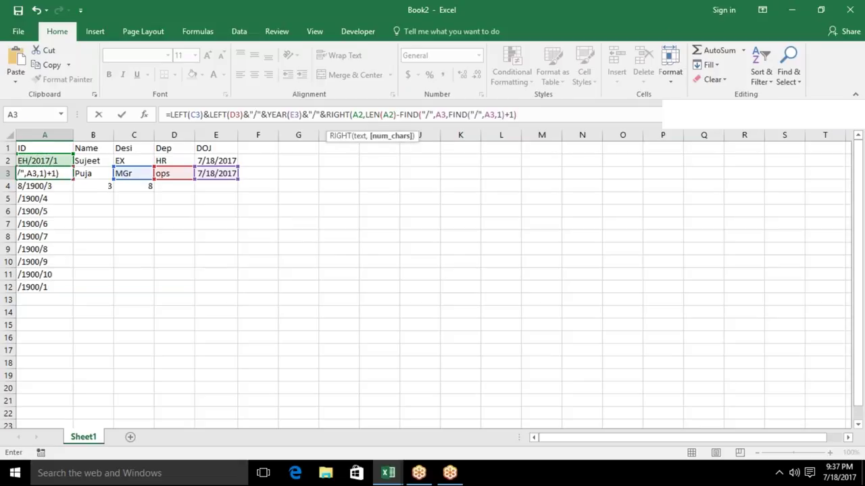
{"action": "key", "text": "Return"}
{"action": "key", "text": "Return"}
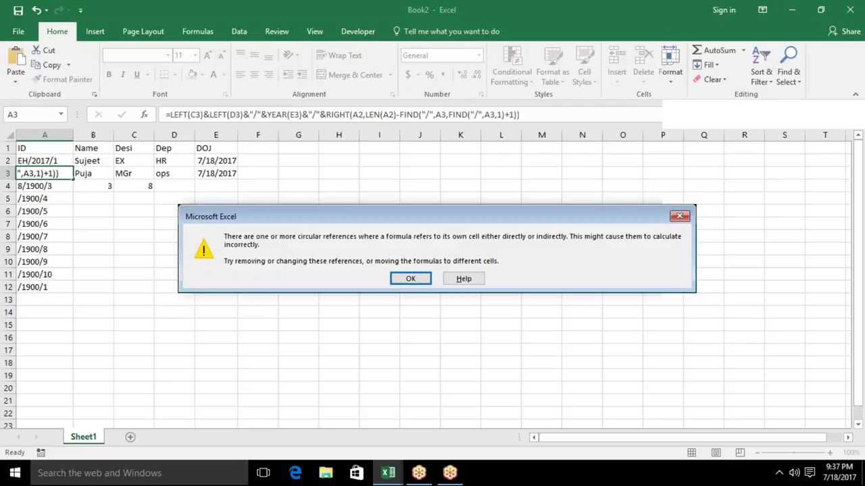
{"action": "key", "text": "Return"}
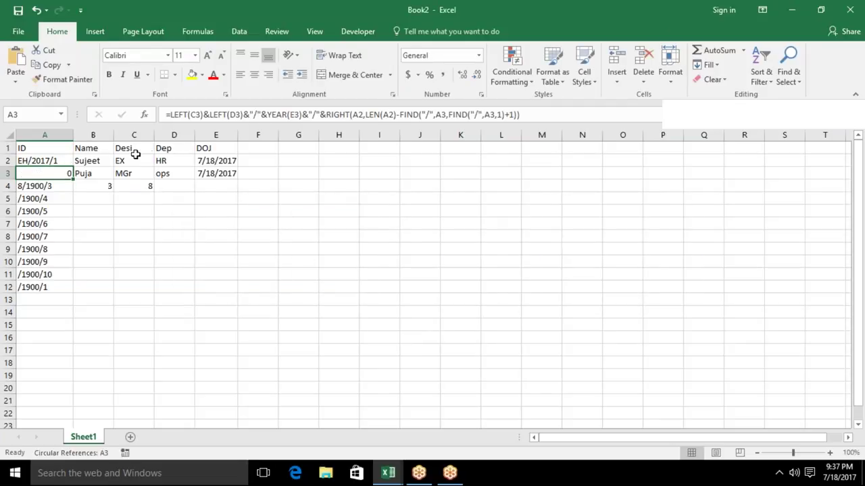
Fix the circular A3 references inside both FIND calls so they point to A2
{"action": "left_click", "coordinate": [249, 114]}
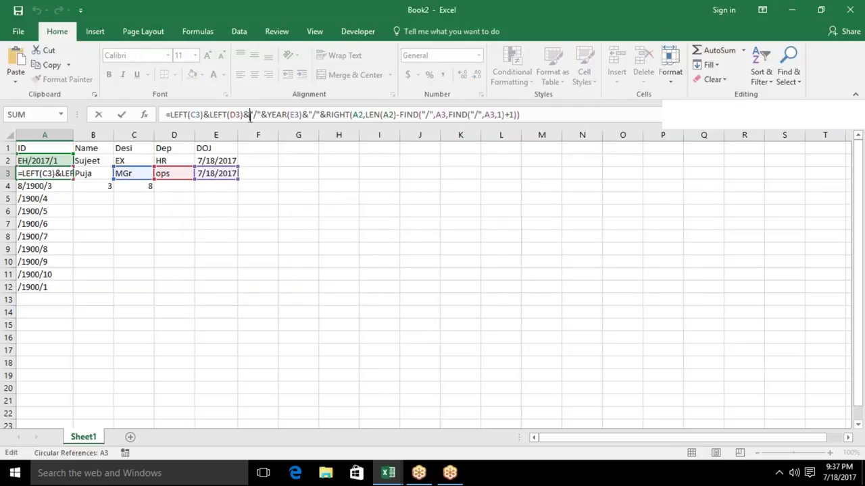
{"action": "left_click", "coordinate": [446, 114]}
{"action": "key", "text": "BackSpace"}
{"action": "type", "text": "2,"}
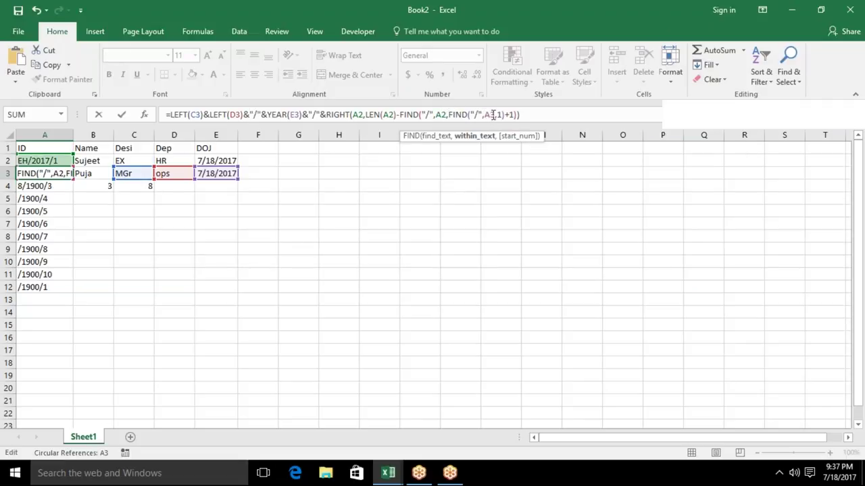
{"action": "left_click", "coordinate": [492, 114]}
{"action": "key", "text": "BackSpace"}
{"action": "type", "text": "2"}
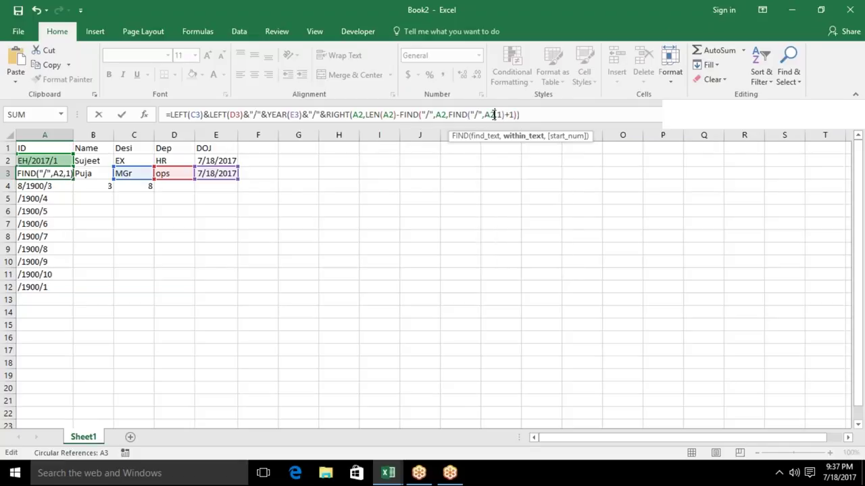
{"action": "key", "text": "Return"}
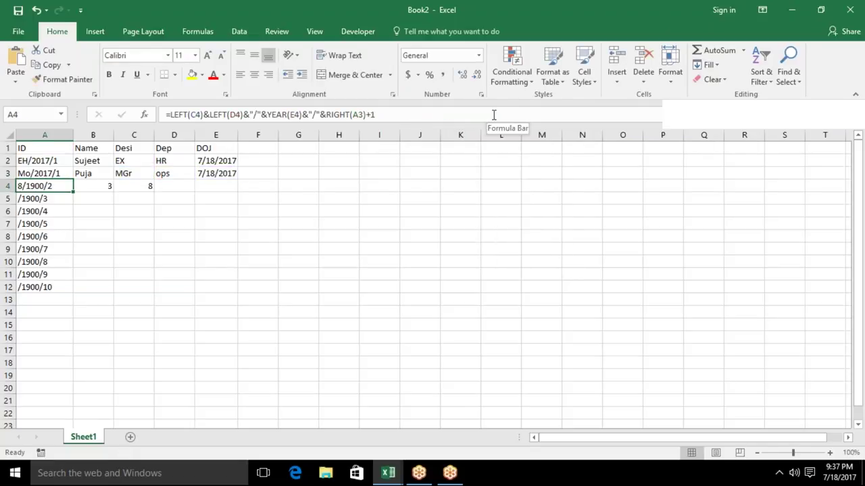
Wrap the RIGHT part in parentheses and add +1 so A3 shows Mo/2017/2
{"action": "key", "text": "Up"}
{"action": "left_click", "coordinate": [518, 115]}
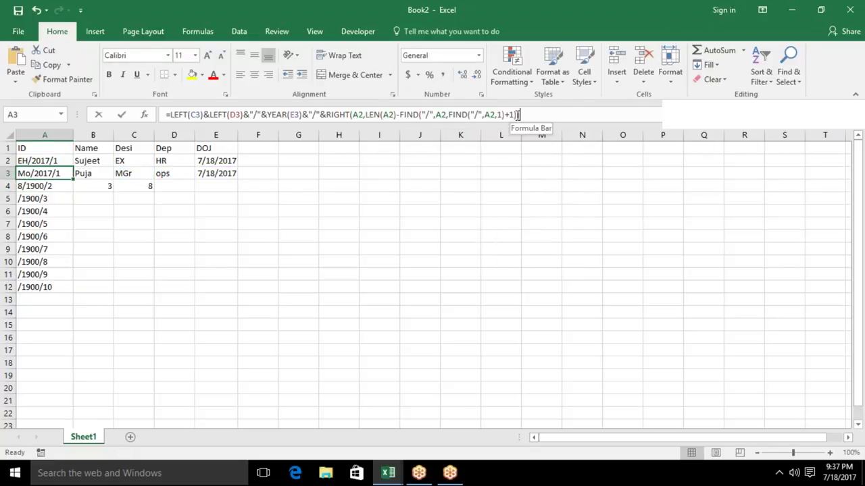
{"action": "type", "text": "+1"}
{"action": "key", "text": "Return"}
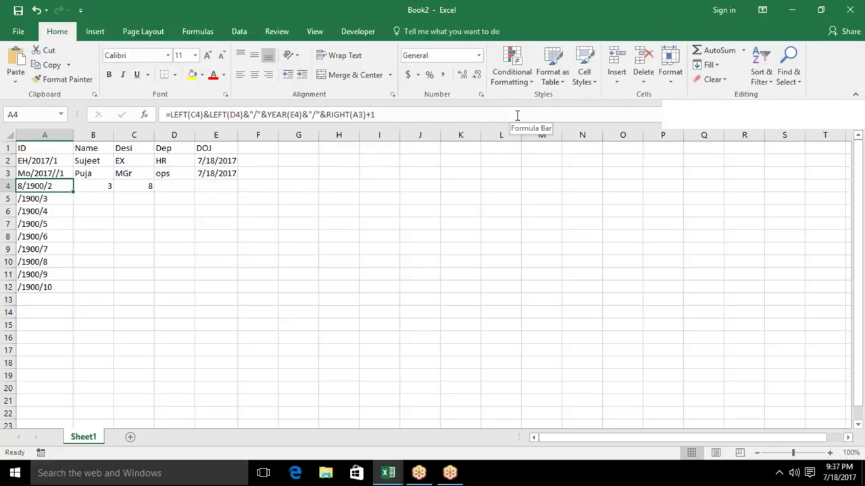
{"action": "key", "text": "ctrl+z"}
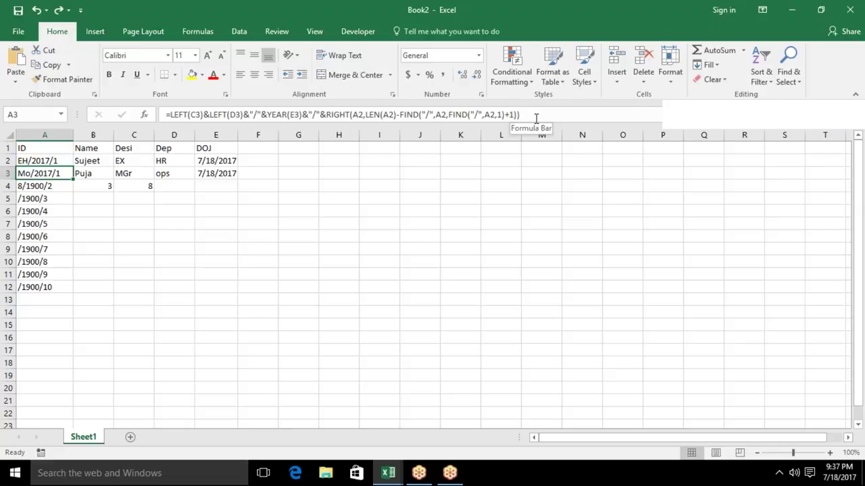
{"action": "left_click", "coordinate": [535, 116]}
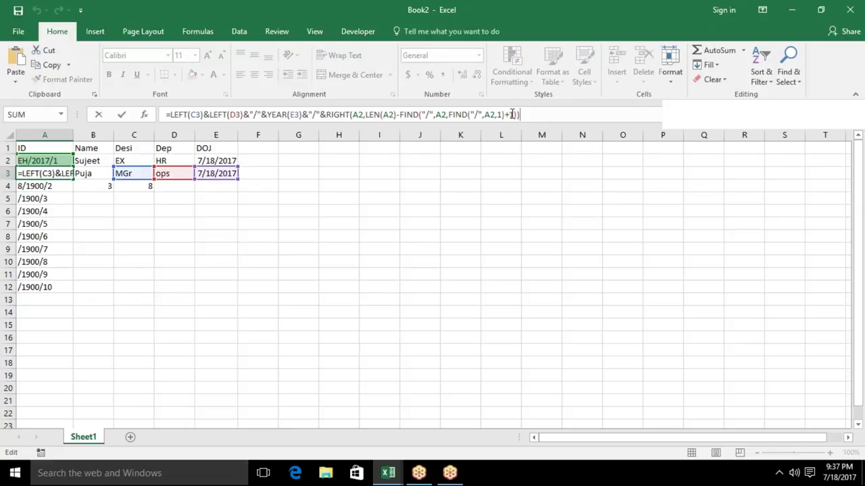
{"action": "left_click", "coordinate": [325, 114]}
{"action": "type", "text": "("}
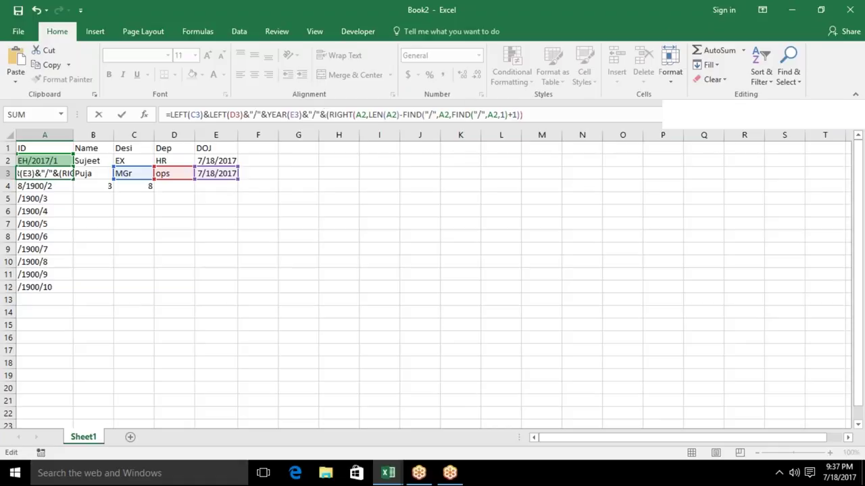
{"action": "left_click", "coordinate": [533, 114]}
{"action": "type", "text": "+1)"}
{"action": "key", "text": "Return"}
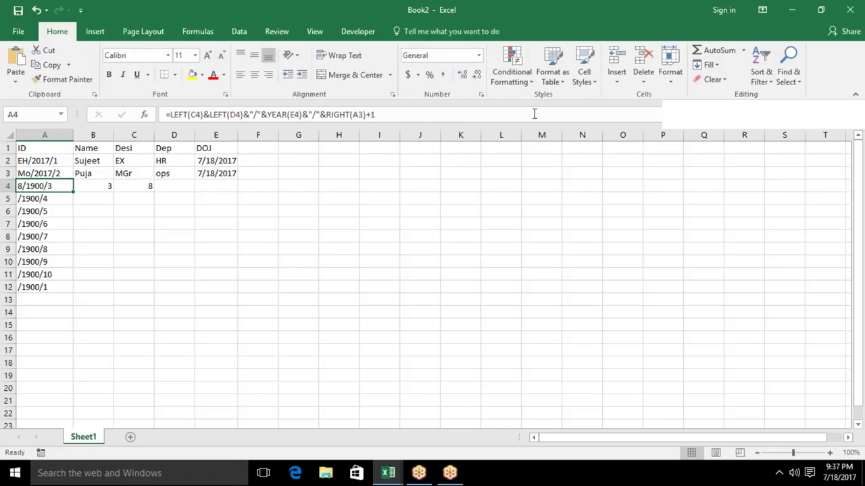
{"action": "key", "text": "Up"}
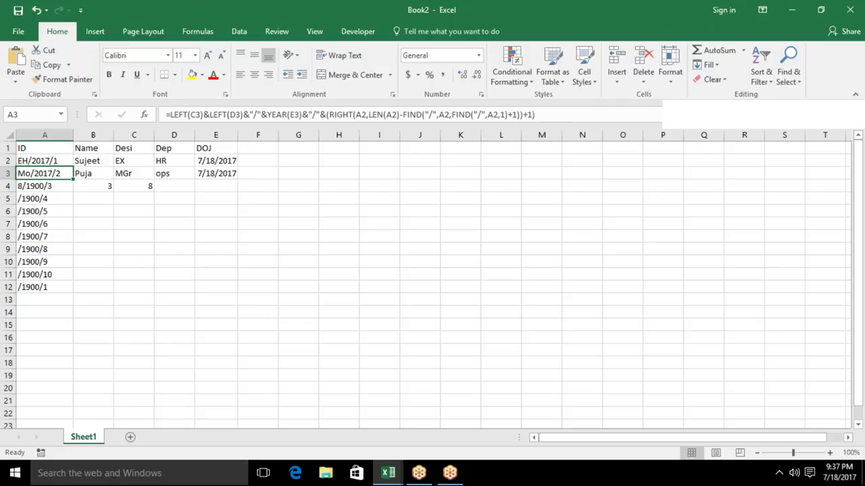
Fill A3's ID formula down to A12, then reselect A3 alone
{"action": "double_click", "coordinate": [73, 179]}
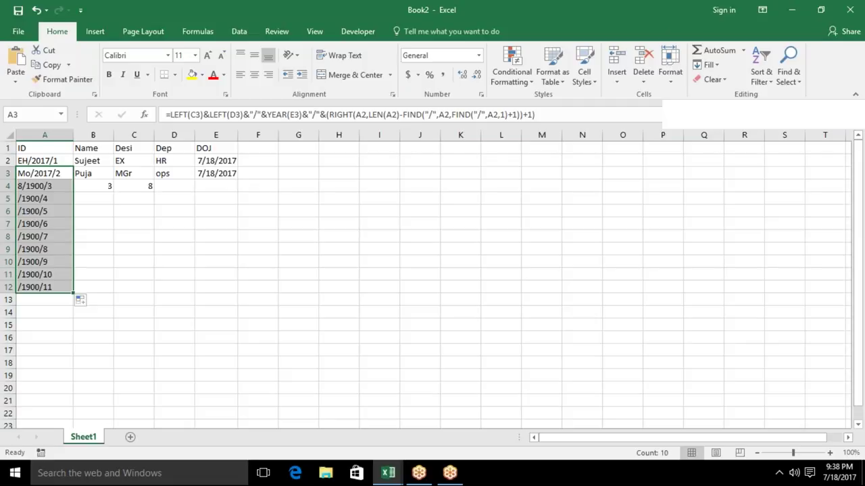
{"action": "left_click", "coordinate": [70, 176]}
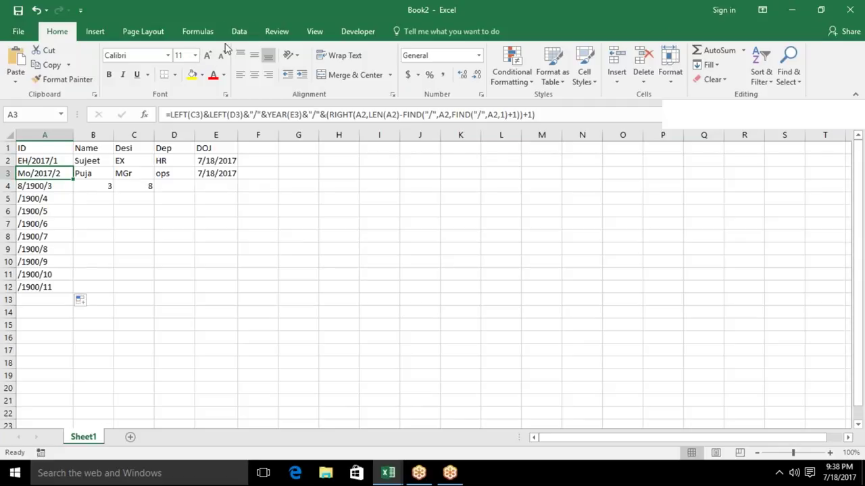
Evaluate A3's formula step by step up to the text prefix Mo/2017/
{"action": "left_click", "coordinate": [202, 32]}
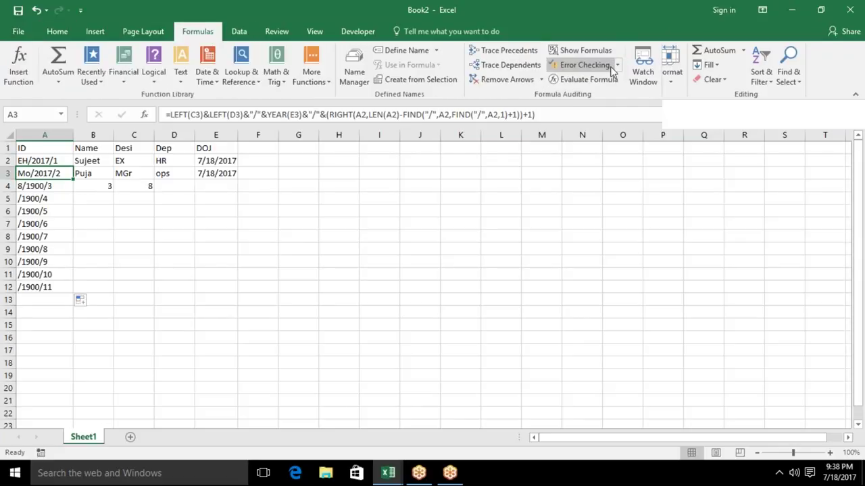
{"action": "left_click", "coordinate": [585, 79]}
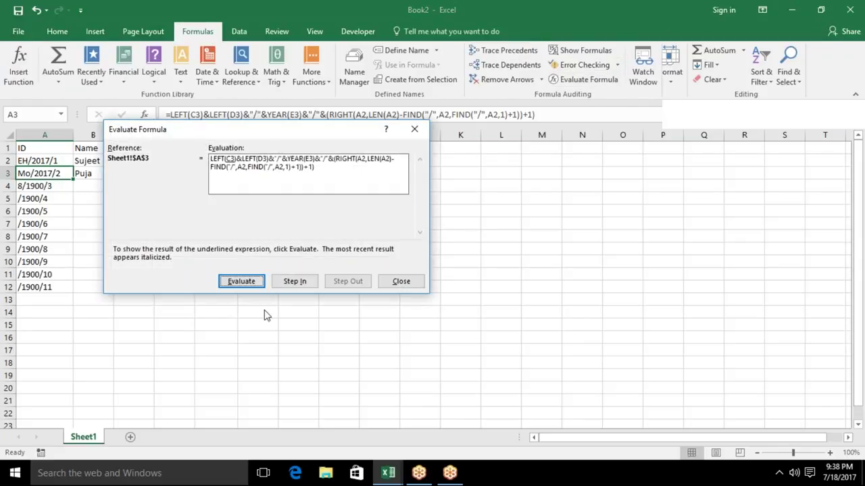
{"action": "left_click", "coordinate": [257, 287]}
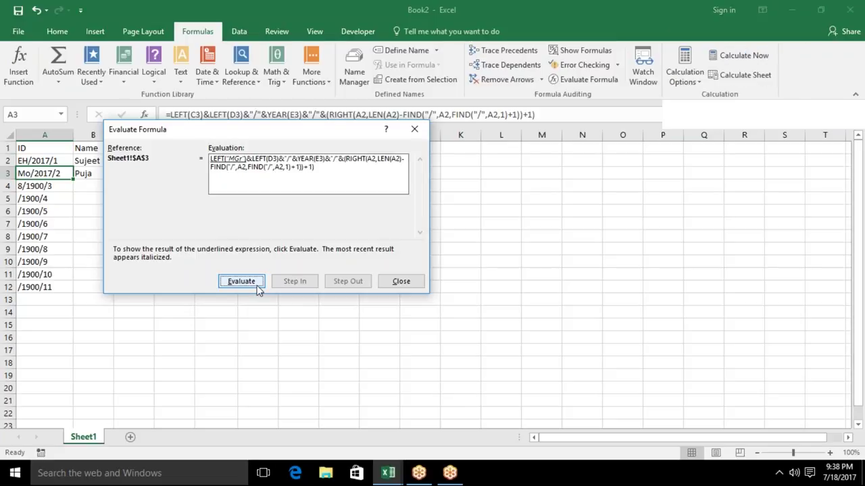
{"action": "left_click", "coordinate": [257, 287]}
{"action": "left_click", "coordinate": [257, 287]}
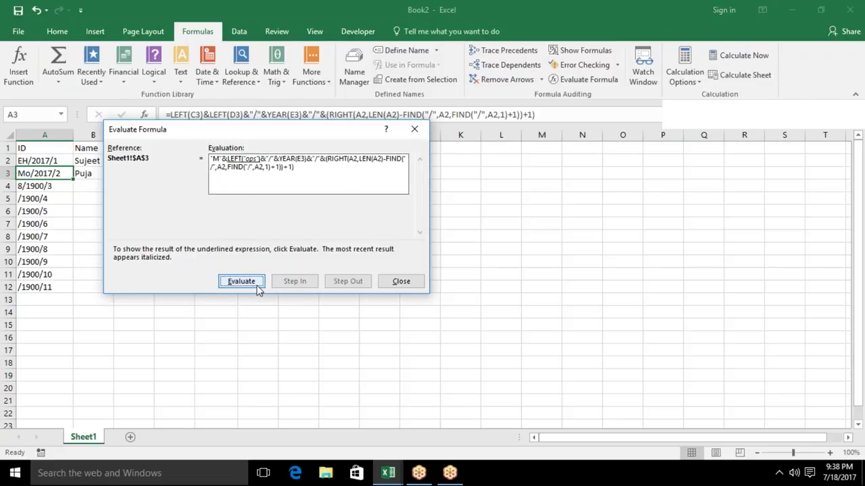
{"action": "left_click", "coordinate": [256, 287]}
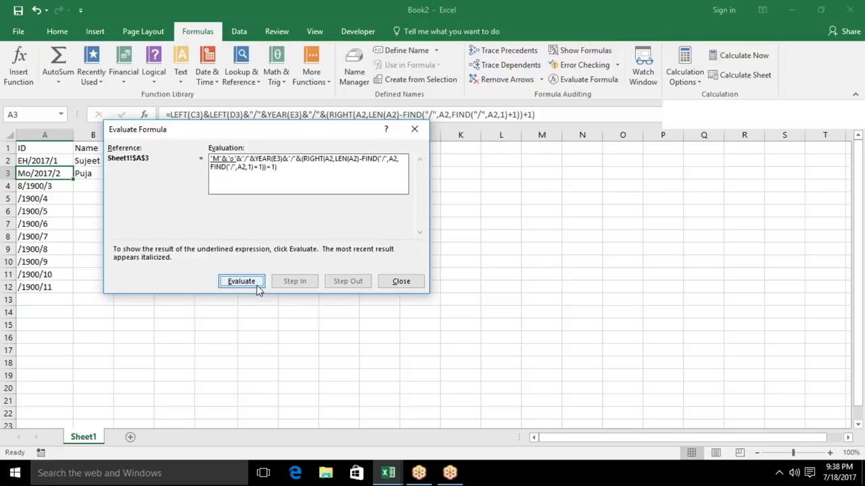
{"action": "left_click", "coordinate": [256, 287]}
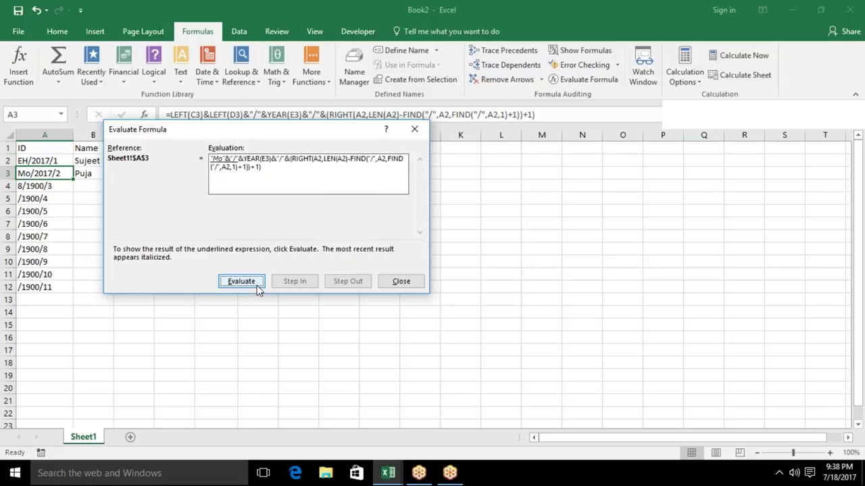
{"action": "left_click", "coordinate": [257, 287]}
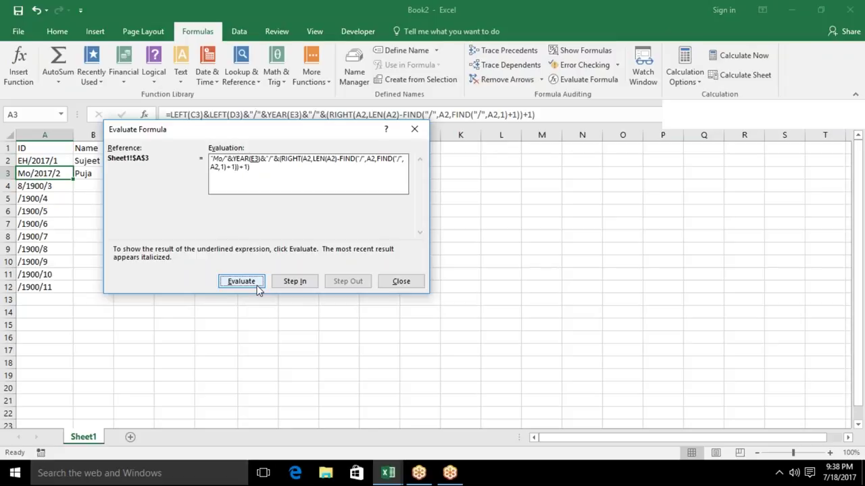
{"action": "left_click", "coordinate": [257, 287]}
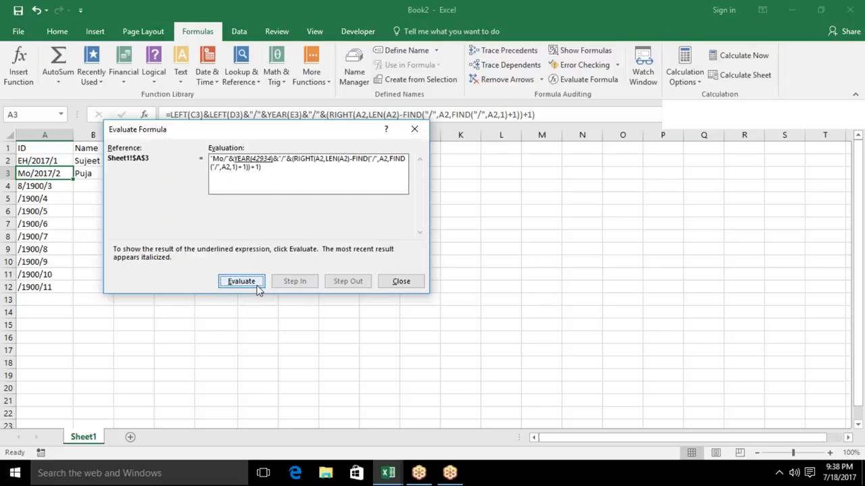
{"action": "left_click", "coordinate": [257, 287]}
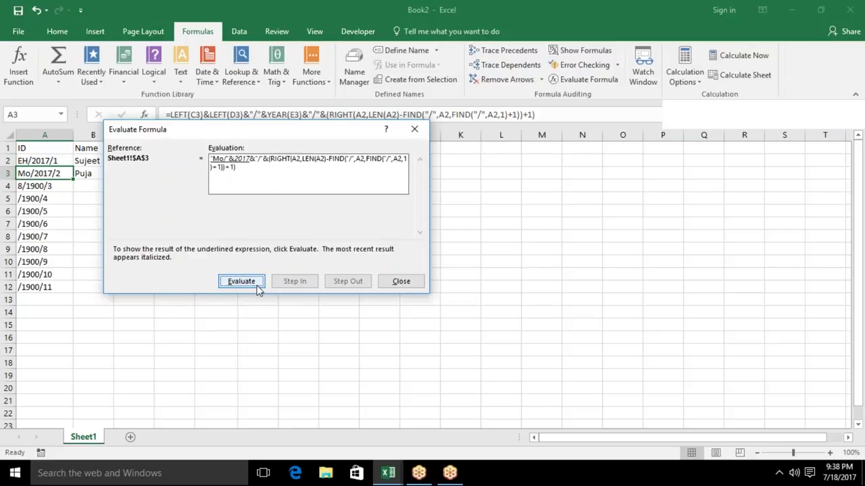
{"action": "left_click", "coordinate": [257, 287]}
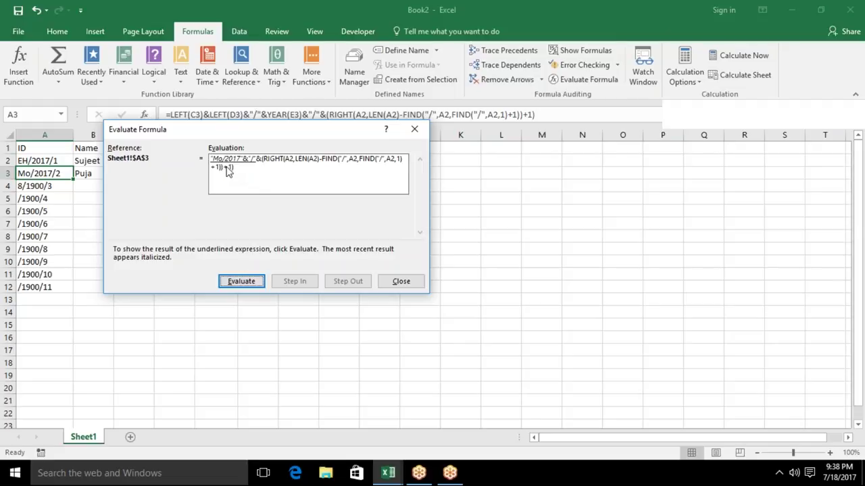
{"action": "left_click", "coordinate": [252, 284]}
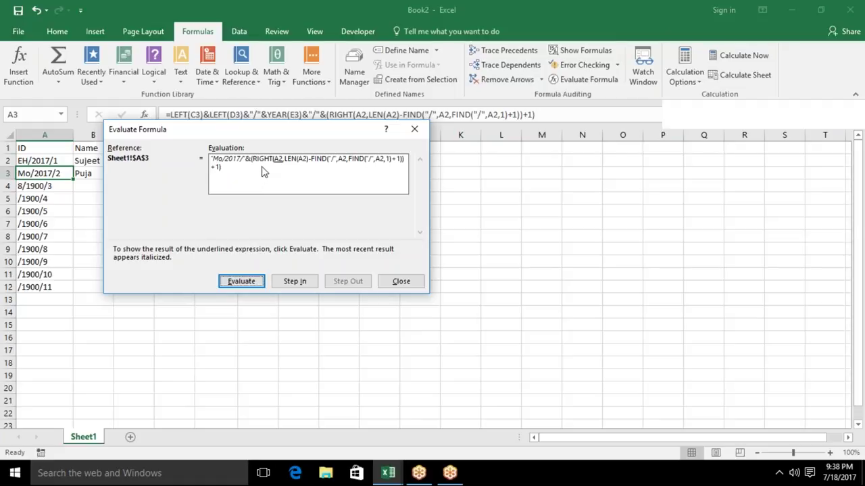
Continue through the RIGHT/LEN/FIND part to reach serial 2, then close the evaluation
{"action": "left_click", "coordinate": [248, 283]}
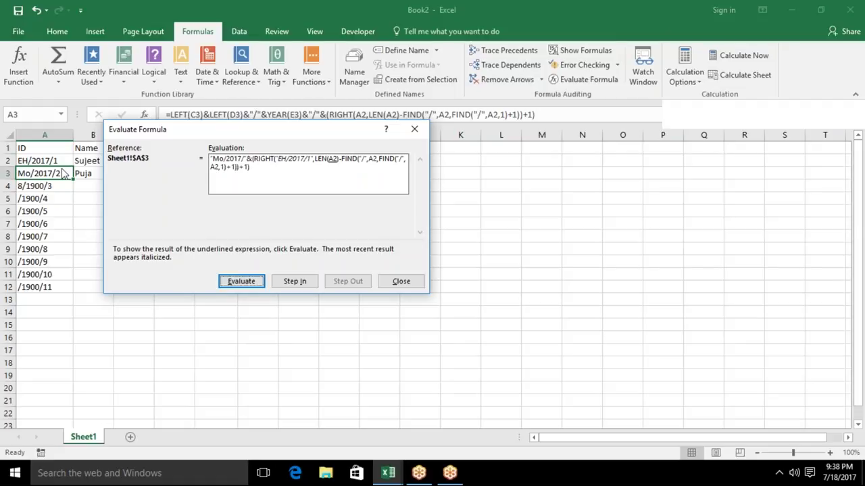
{"action": "left_click", "coordinate": [243, 283]}
{"action": "left_click", "coordinate": [243, 282]}
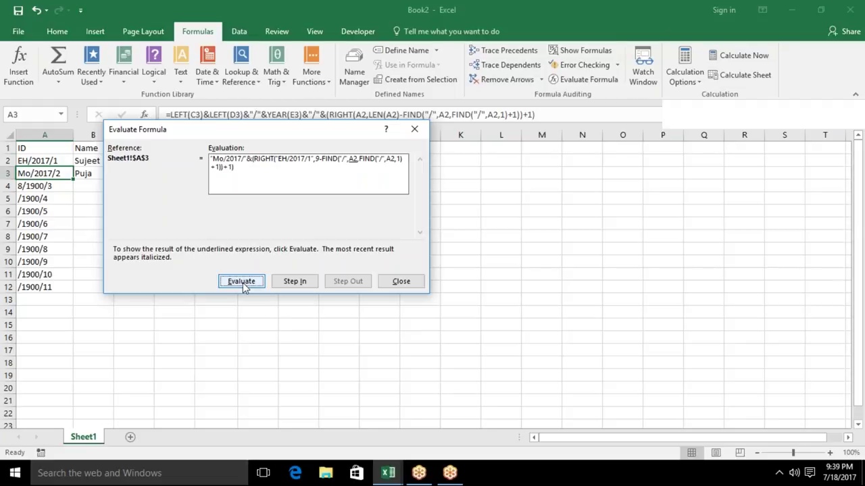
{"action": "left_click", "coordinate": [243, 282]}
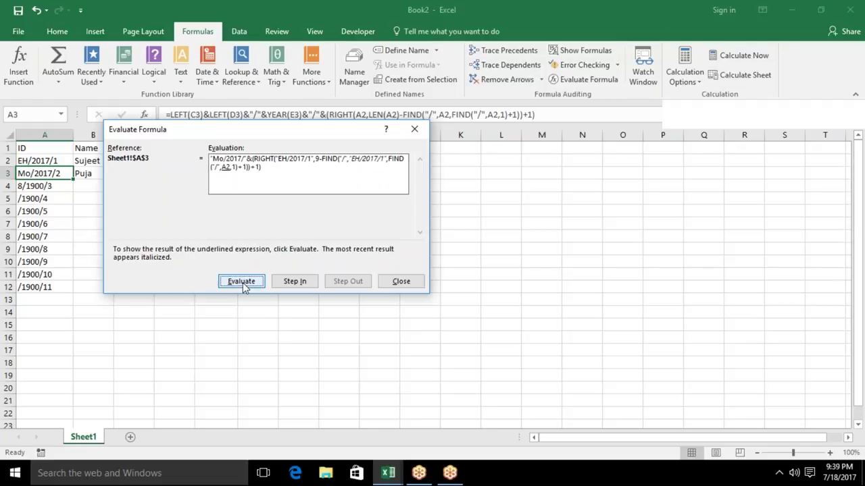
{"action": "left_click", "coordinate": [243, 283]}
{"action": "left_click", "coordinate": [242, 283]}
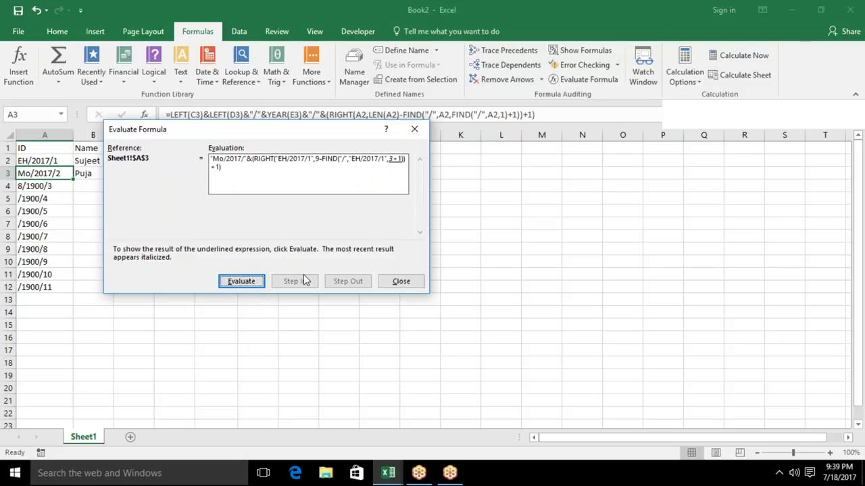
{"action": "left_click", "coordinate": [256, 284]}
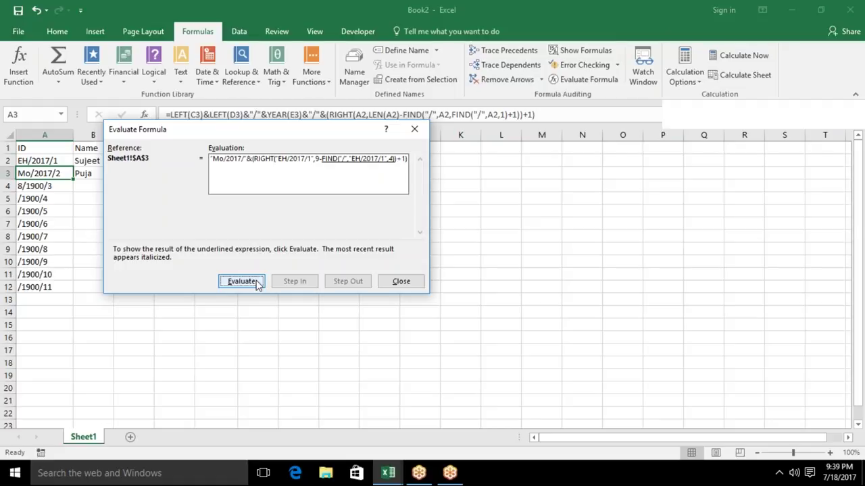
{"action": "left_click", "coordinate": [256, 284]}
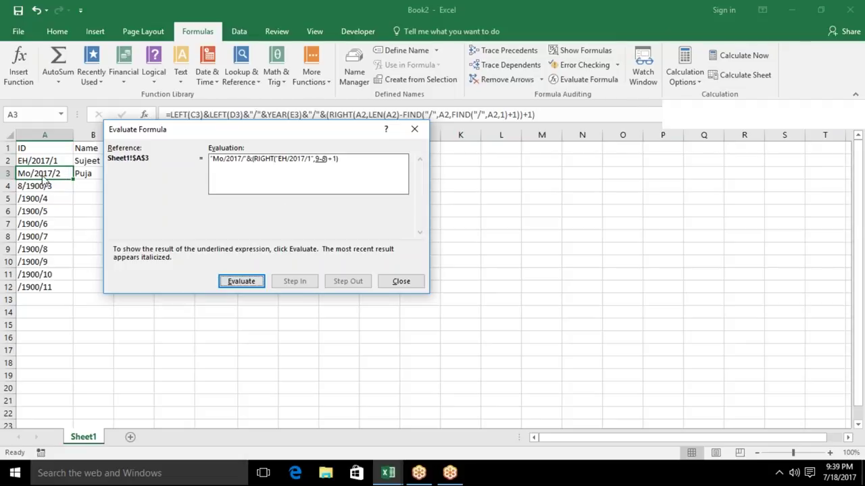
{"action": "left_click", "coordinate": [241, 281]}
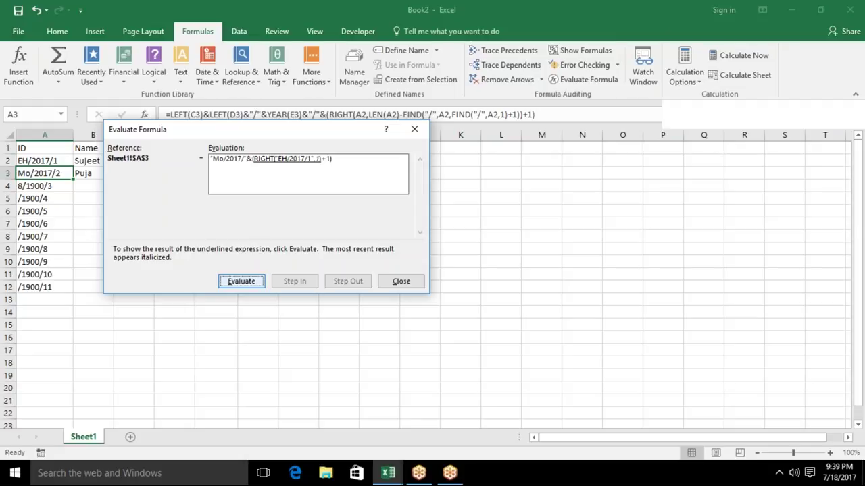
{"action": "key", "text": "Return"}
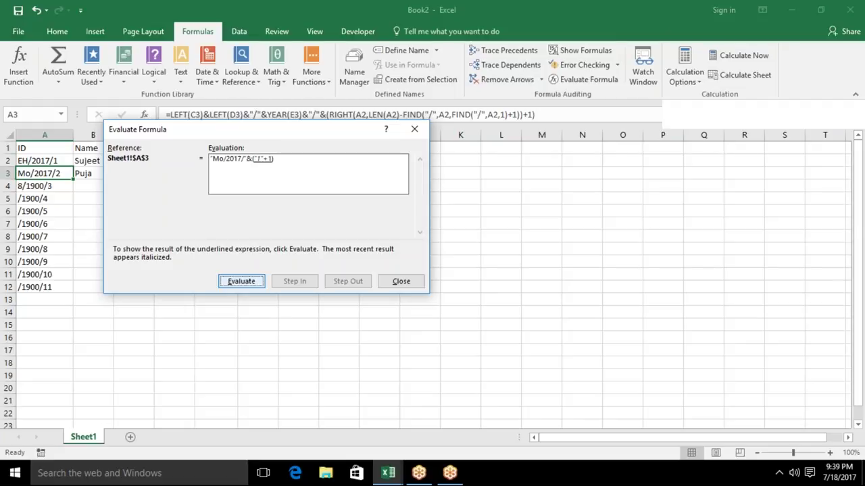
{"action": "key", "text": "Return"}
{"action": "key", "text": "Return"}
{"action": "key", "text": "Return"}
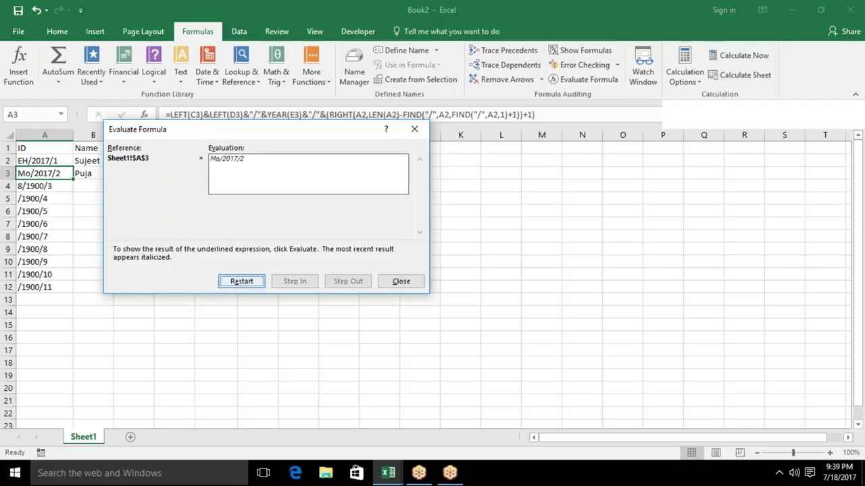
{"action": "left_click", "coordinate": [410, 273]}
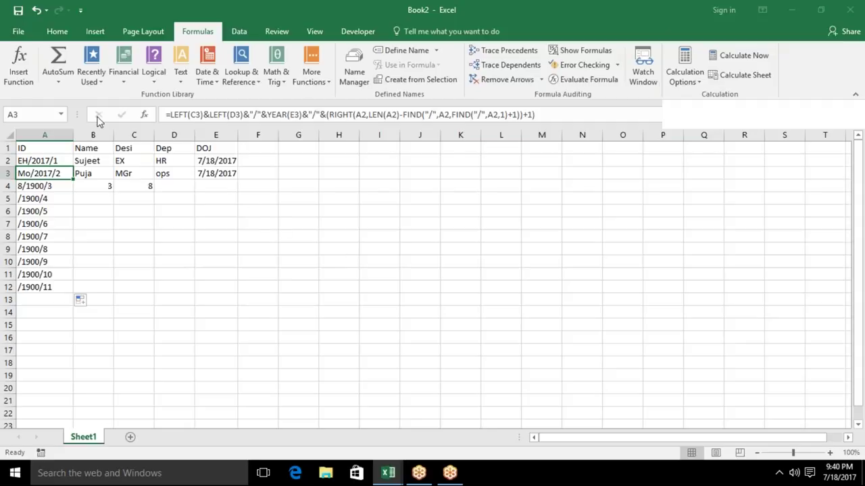
Open the VLookup workbook from recent files and inspect the formulas in G8, G6 and B15
{"action": "left_click", "coordinate": [15, 34]}
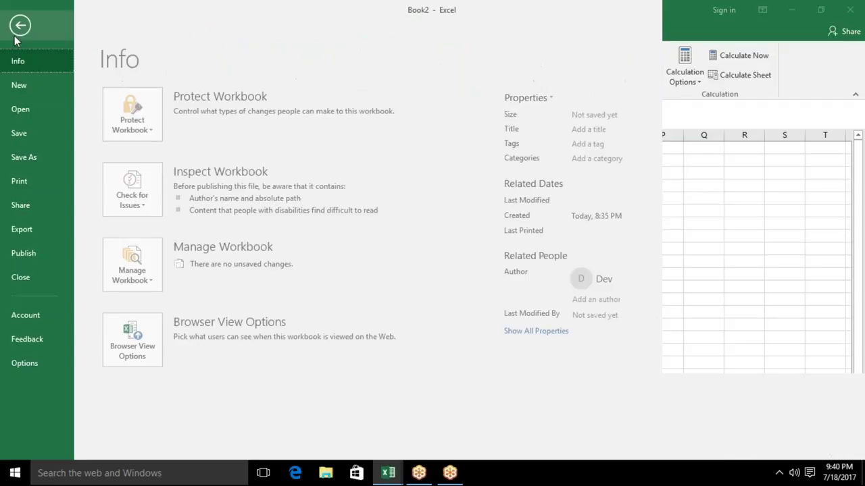
{"action": "left_click", "coordinate": [33, 107]}
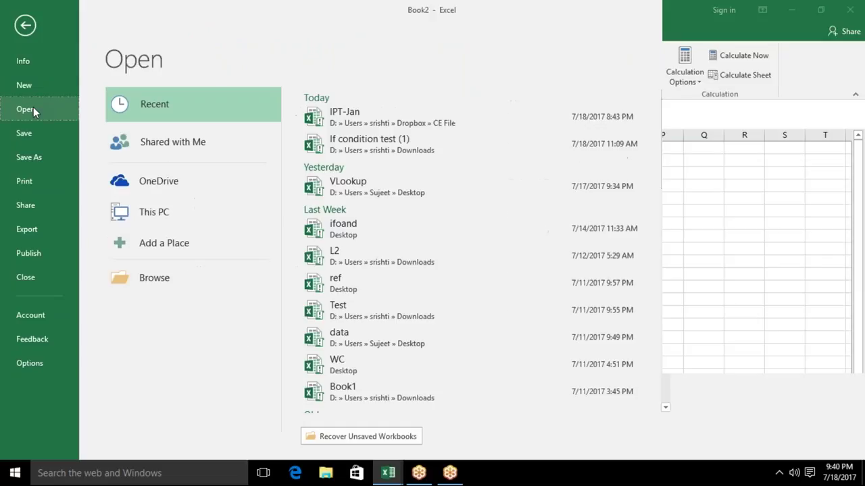
{"action": "left_click", "coordinate": [385, 190]}
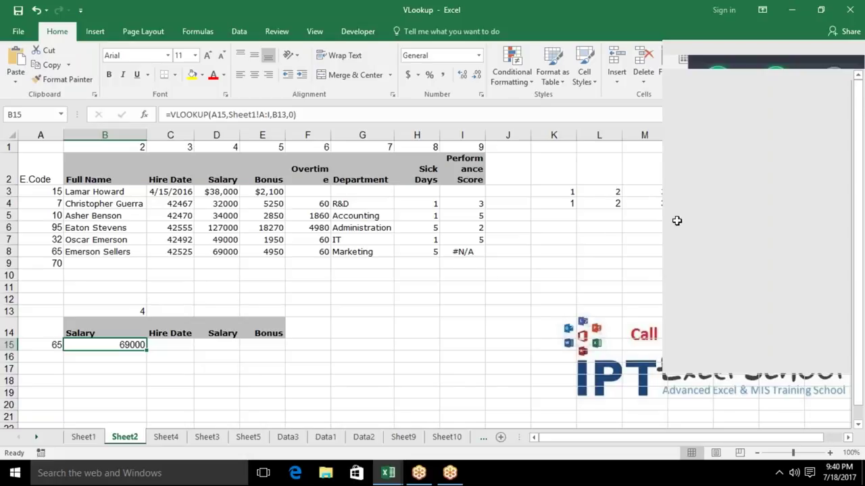
{"action": "left_click", "coordinate": [352, 254]}
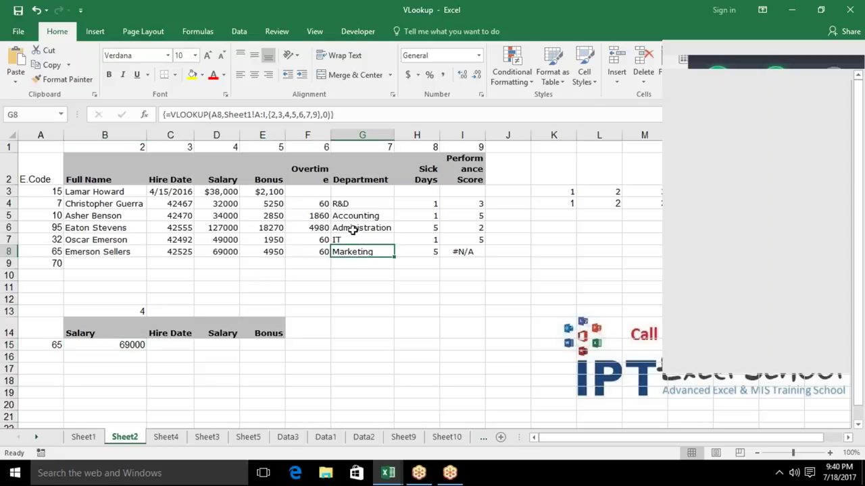
{"action": "key", "text": "Up"}
{"action": "key", "text": "Up"}
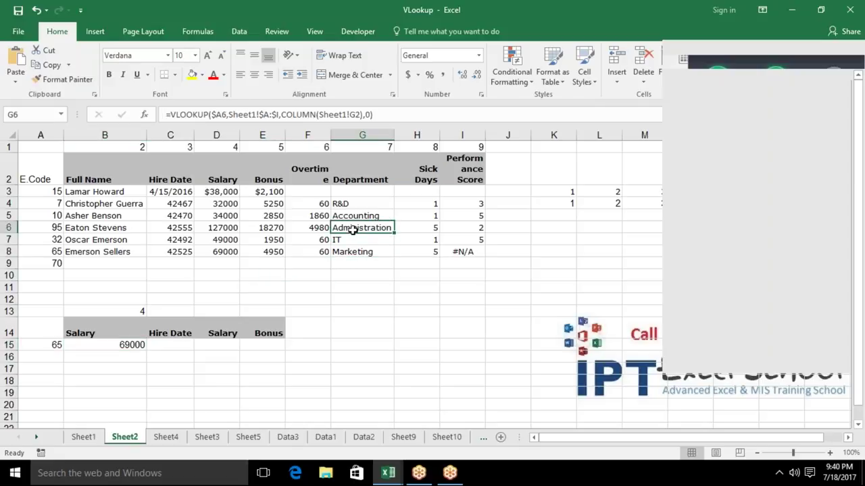
{"action": "left_click", "coordinate": [134, 345]}
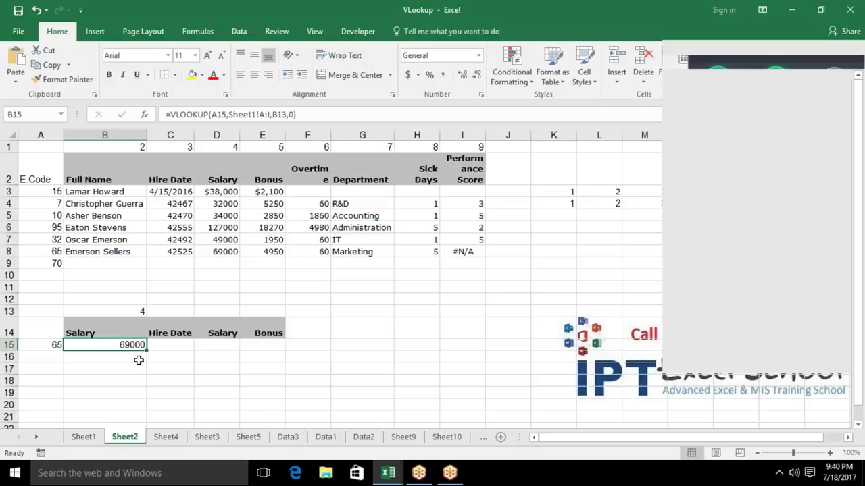
Review the employee tables on Sheet1 and Sheet2, selecting Sheet2's lookup range B3:I9
{"action": "left_click", "coordinate": [164, 439]}
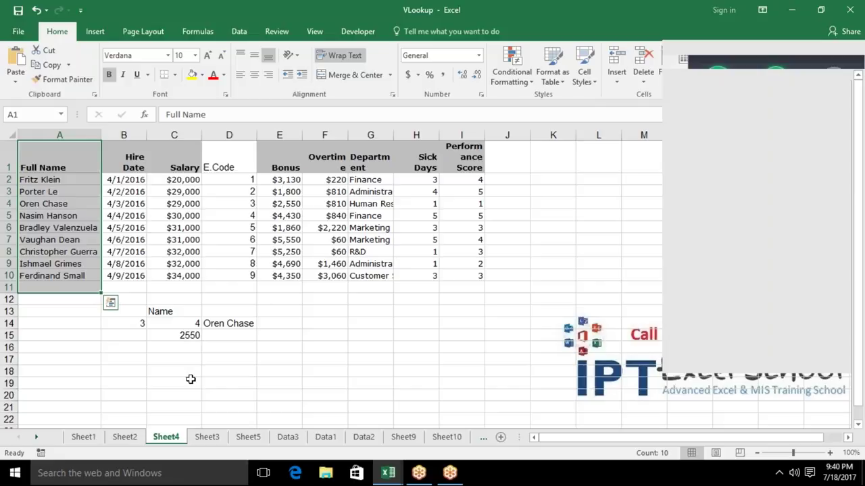
{"action": "left_click", "coordinate": [84, 437]}
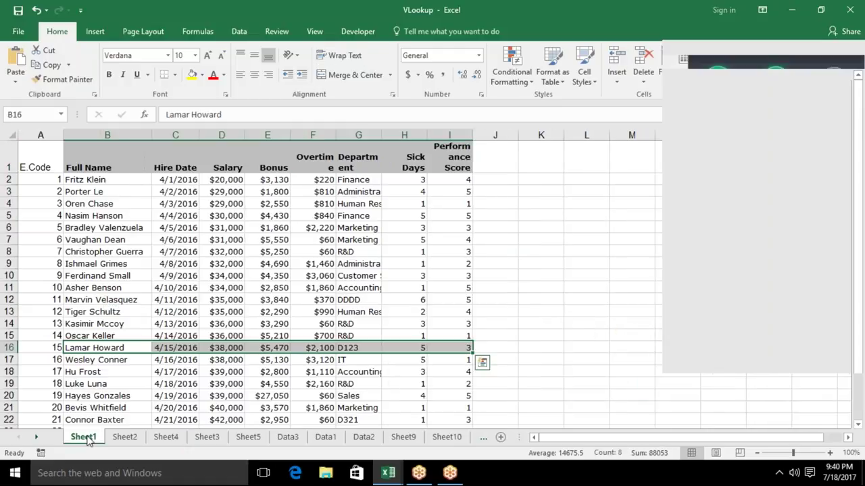
{"action": "left_click", "coordinate": [78, 191]}
{"action": "left_click", "coordinate": [44, 135]}
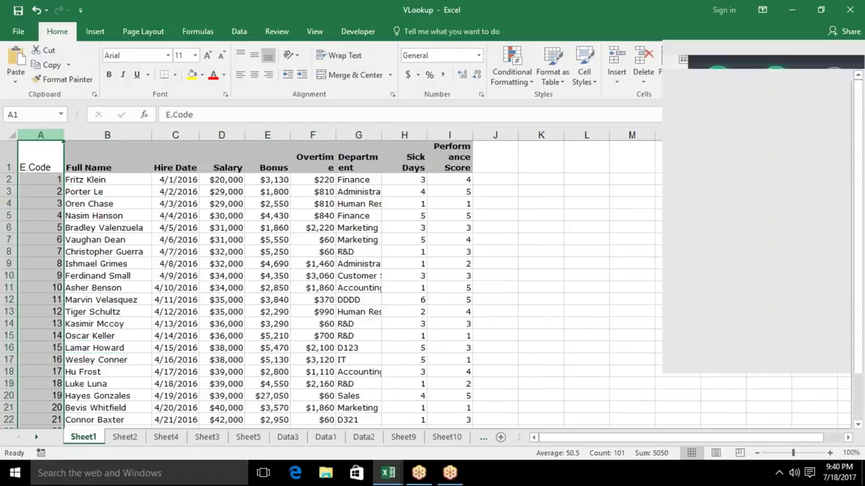
{"action": "left_click_drag", "start_coordinate": [86, 135], "coordinate": [454, 139]}
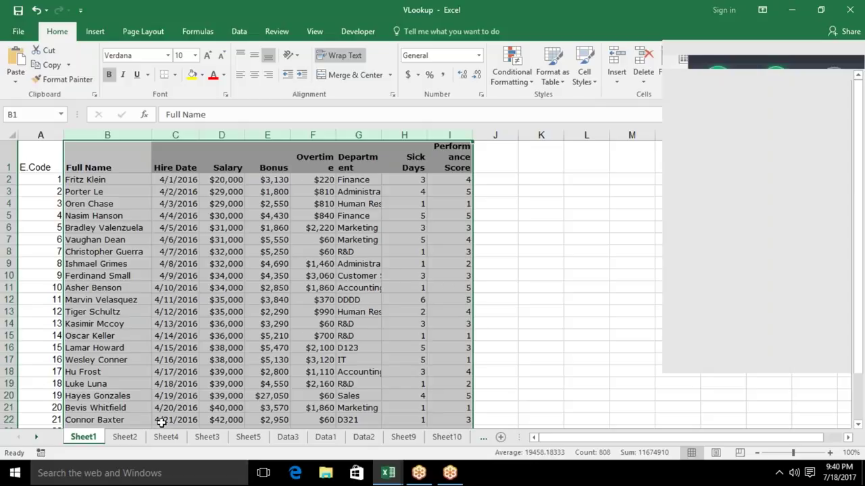
{"action": "left_click", "coordinate": [132, 437]}
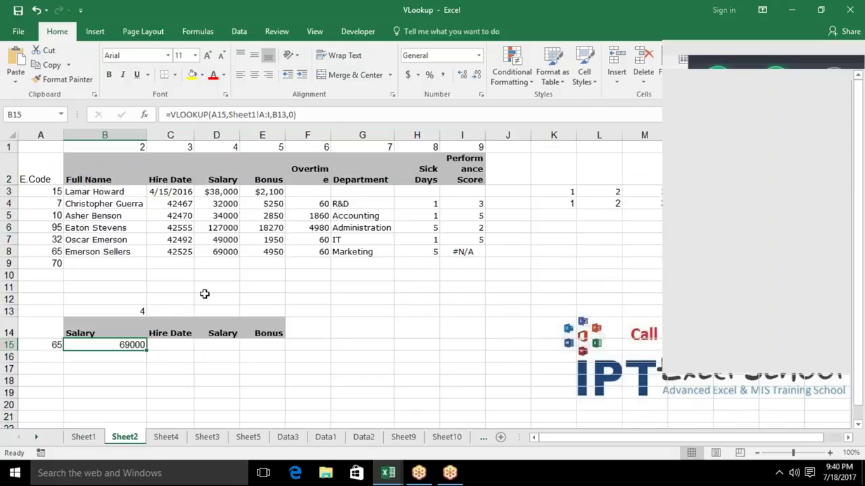
{"action": "left_click", "coordinate": [93, 192]}
{"action": "left_click_drag", "start_coordinate": [94, 192], "coordinate": [470, 261]}
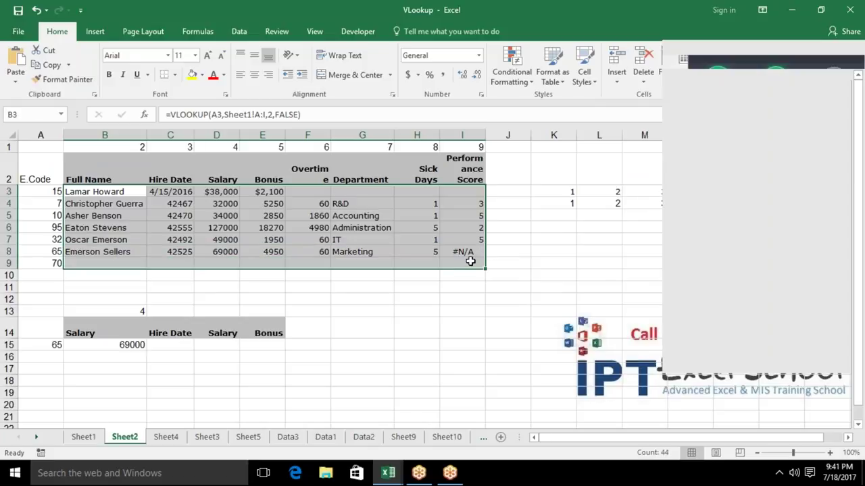
On Sheet4, select the table's first four columns, then select the OFFSET result in C15
{"action": "left_click", "coordinate": [169, 438]}
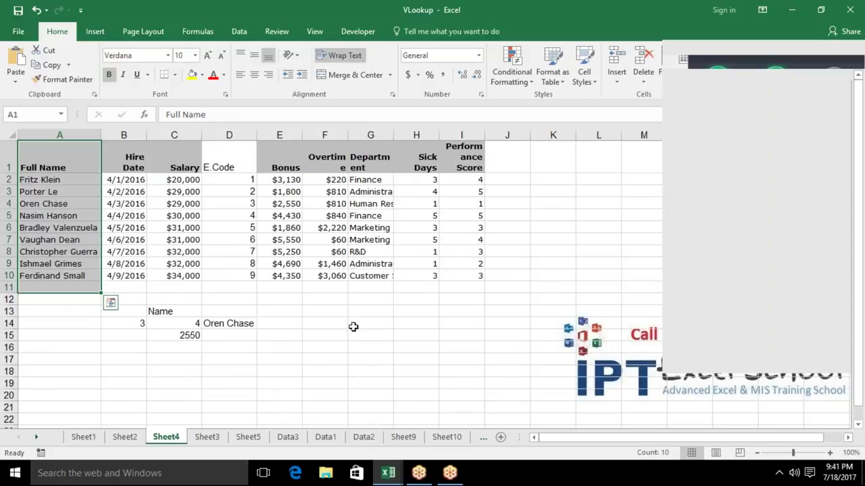
{"action": "left_click", "coordinate": [354, 350]}
{"action": "mouse_move", "coordinate": [234, 147]}
{"action": "left_mouse_down"}
{"action": "mouse_move", "coordinate": [240, 268]}
{"action": "mouse_move", "coordinate": [475, 280]}
{"action": "mouse_move", "coordinate": [175, 252]}
{"action": "left_mouse_up"}
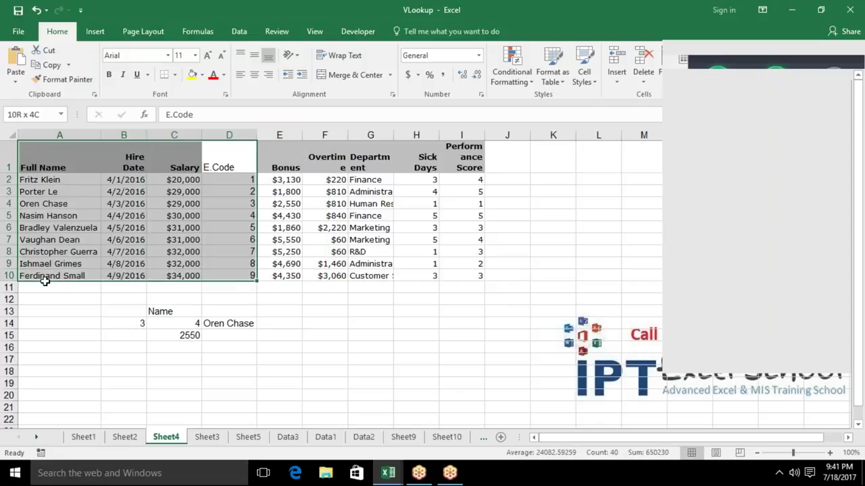
{"action": "left_click_drag", "start_coordinate": [176, 252], "coordinate": [42, 282]}
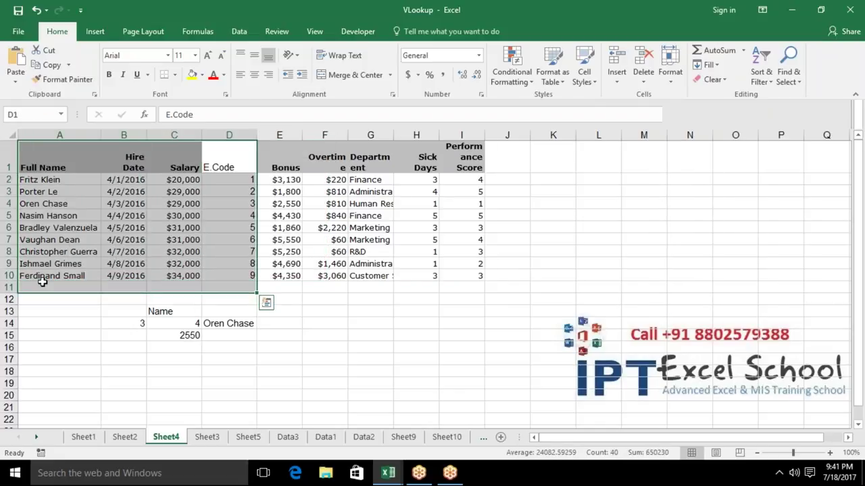
{"action": "left_click", "coordinate": [42, 283]}
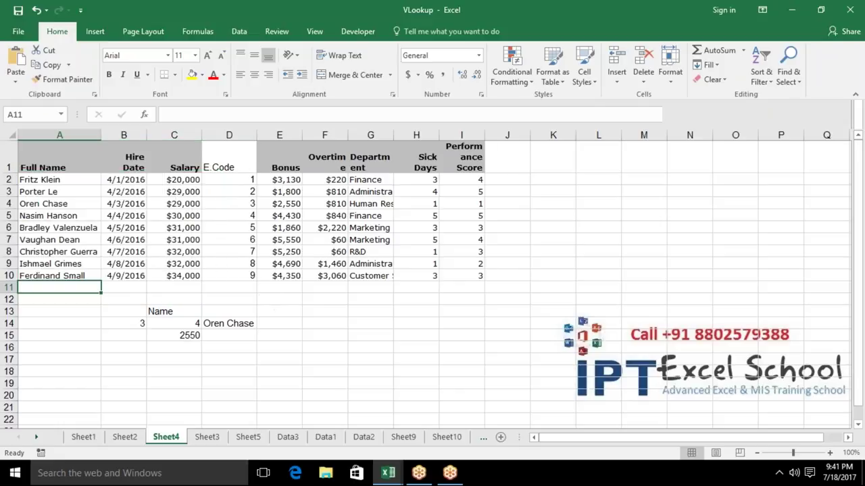
{"action": "left_click", "coordinate": [179, 338]}
Clear the old results in C15 and C14:D14
{"action": "key", "text": "Delete"}
{"action": "key", "text": "Up"}
{"action": "key", "text": "shift+Right"}
{"action": "key", "text": "Delete"}
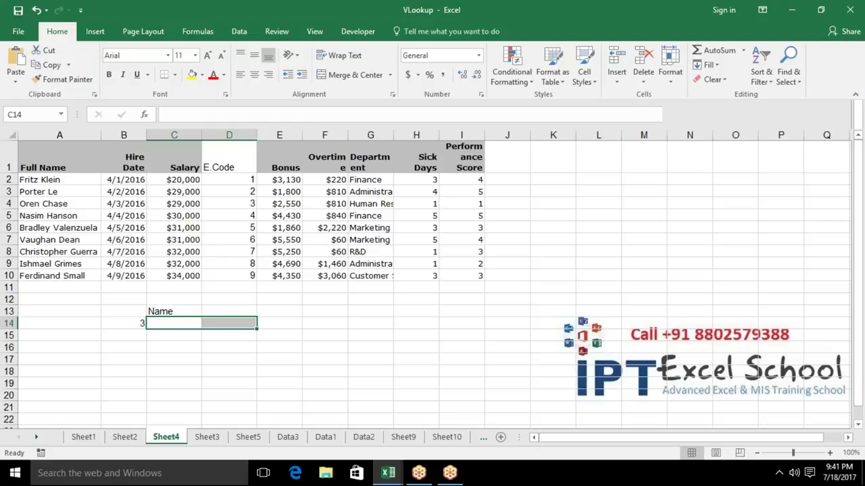
{"action": "key", "text": "shift+Left"}
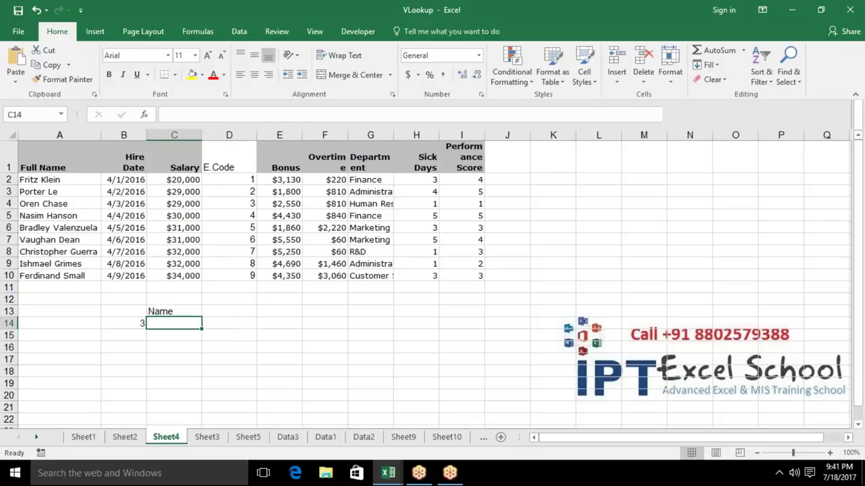
Enter =MATCH(B14,D1:D10,0) in C14, returning position 4
{"action": "type", "text": "=m"}
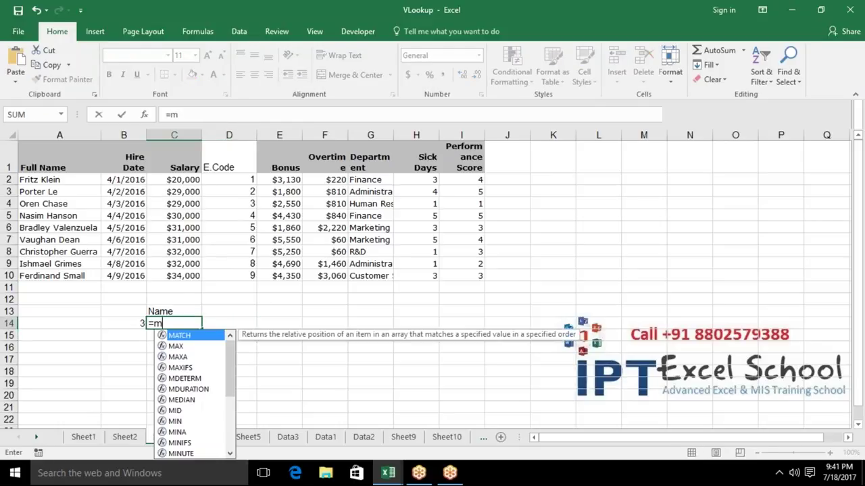
{"action": "type", "text": "a"}
{"action": "key", "text": "Tab"}
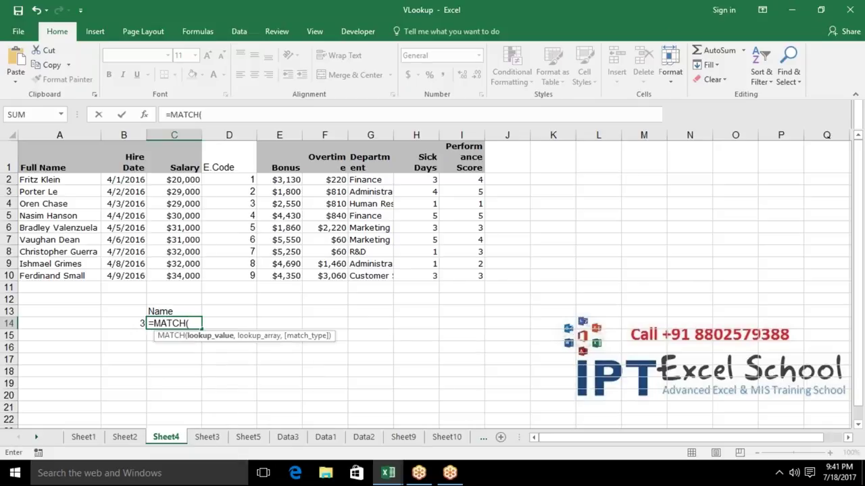
{"action": "left_click", "coordinate": [124, 323]}
{"action": "type", "text": ","}
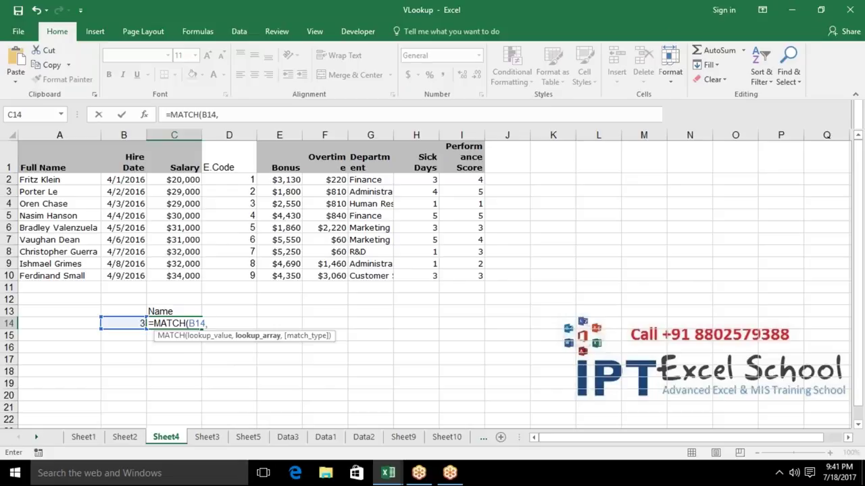
{"action": "mouse_move", "coordinate": [241, 163]}
{"action": "left_mouse_down"}
{"action": "mouse_move", "coordinate": [243, 287]}
{"action": "mouse_move", "coordinate": [244, 277]}
{"action": "left_mouse_up"}
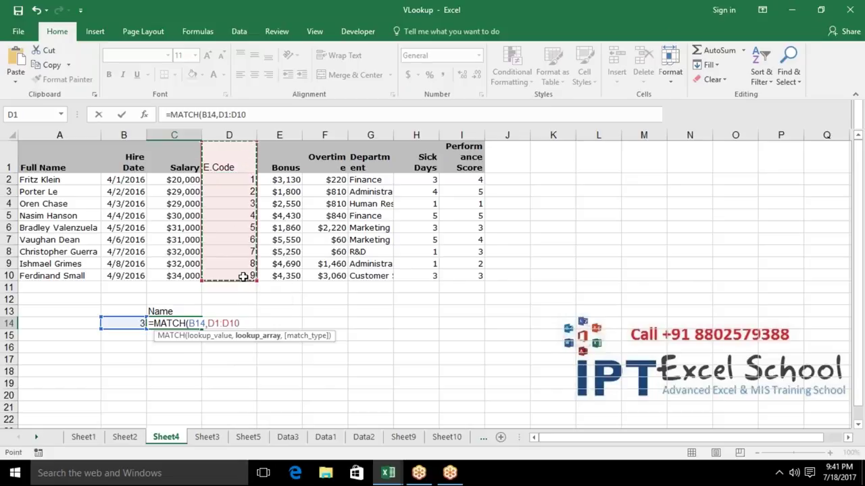
{"action": "type", "text": ",0"}
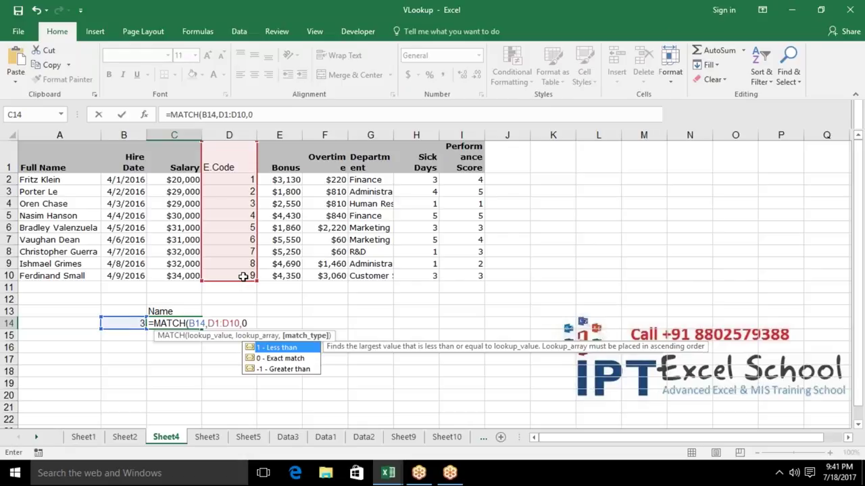
{"action": "key", "text": "Return"}
Check C14's formula and the E.Code cells in column D
{"action": "key", "text": "Up"}
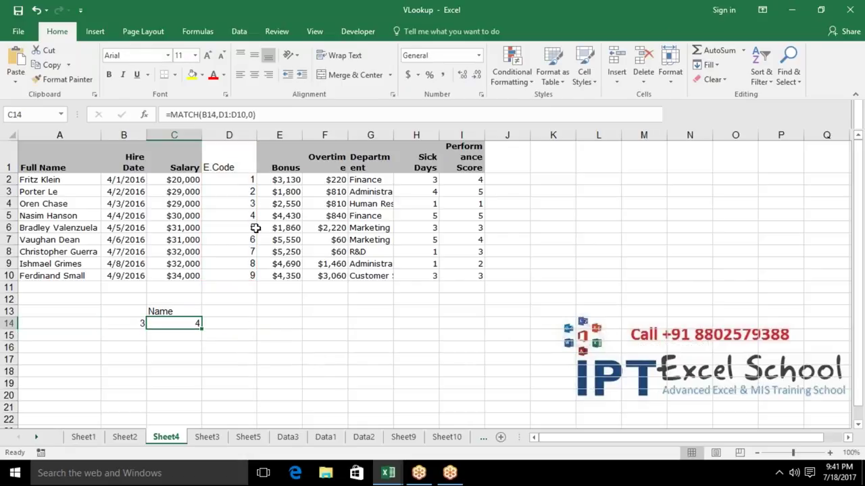
{"action": "left_click", "coordinate": [214, 164]}
{"action": "key", "text": "Down"}
{"action": "key", "text": "Down"}
{"action": "key", "text": "Down"}
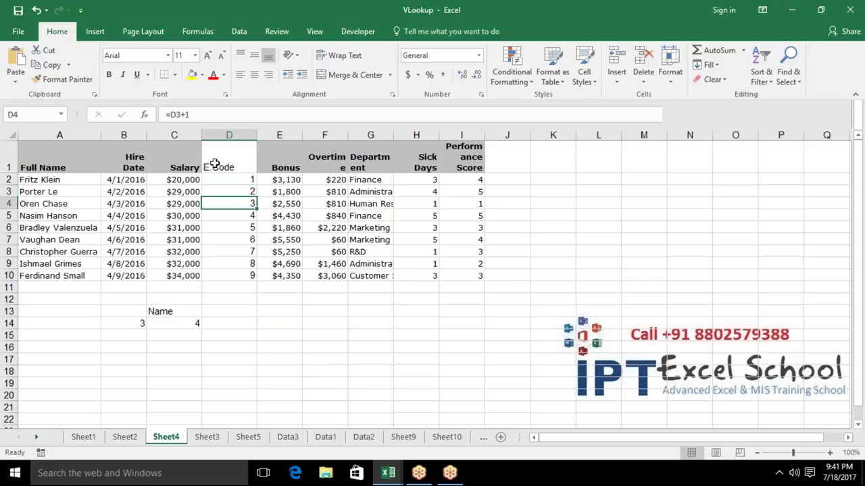
{"action": "key", "text": "Left"}
{"action": "key", "text": "Left"}
{"action": "key", "text": "Left"}
{"action": "key", "text": "Right"}
{"action": "key", "text": "Right"}
{"action": "key", "text": "Right"}
Enter =INDEX(A1:I10,C14,1) in D14 to return the matched employee's full name
{"action": "left_click", "coordinate": [199, 323]}
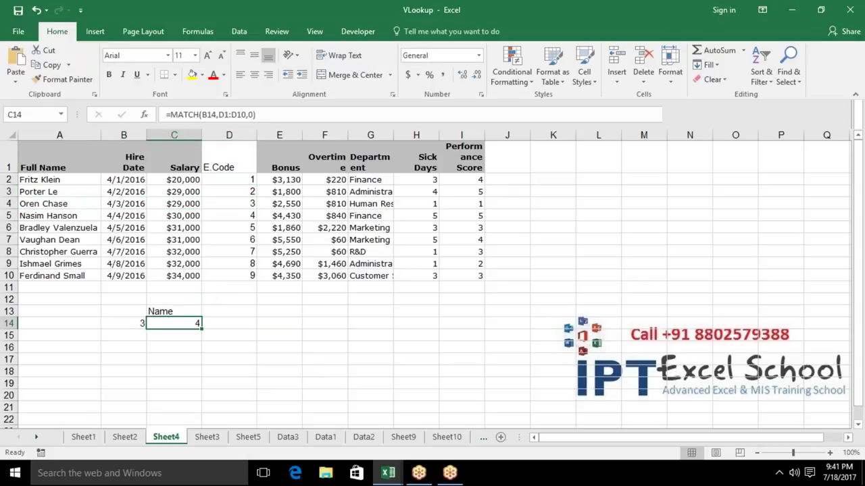
{"action": "left_click", "coordinate": [26, 212]}
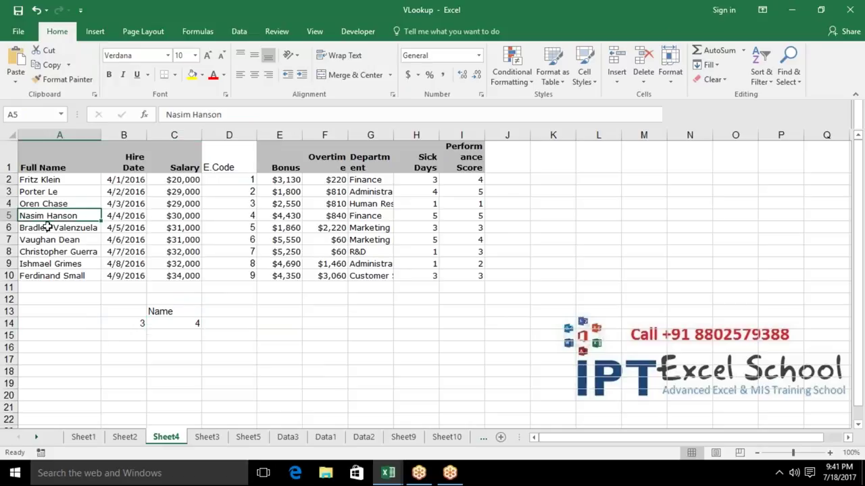
{"action": "left_click", "coordinate": [224, 325]}
{"action": "type", "text": "=ind"}
{"action": "key", "text": "Tab"}
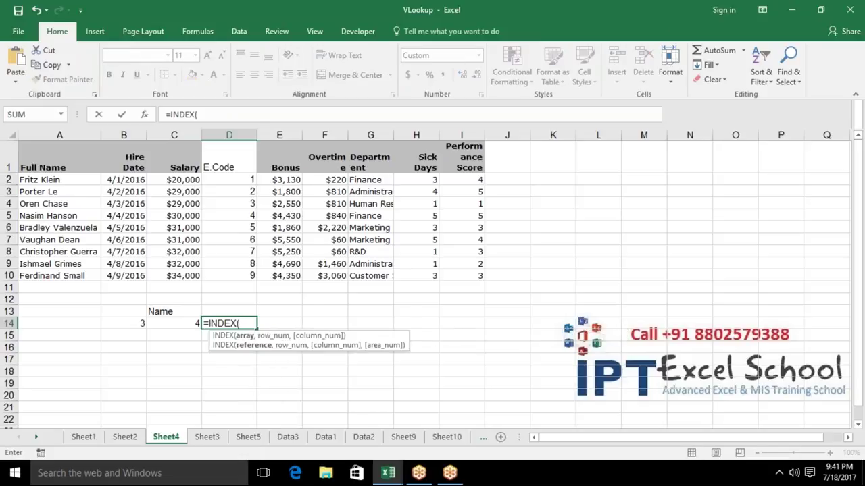
{"action": "mouse_move", "coordinate": [62, 151]}
{"action": "left_mouse_down"}
{"action": "mouse_move", "coordinate": [456, 284]}
{"action": "mouse_move", "coordinate": [459, 275]}
{"action": "left_mouse_up"}
{"action": "type", "text": ","}
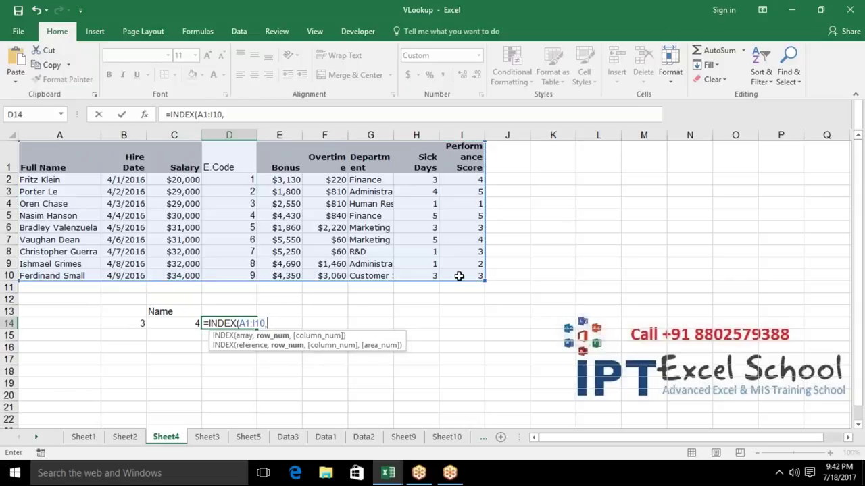
{"action": "left_click", "coordinate": [194, 322]}
{"action": "type", "text": ","}
{"action": "type", "text": "14,1"}
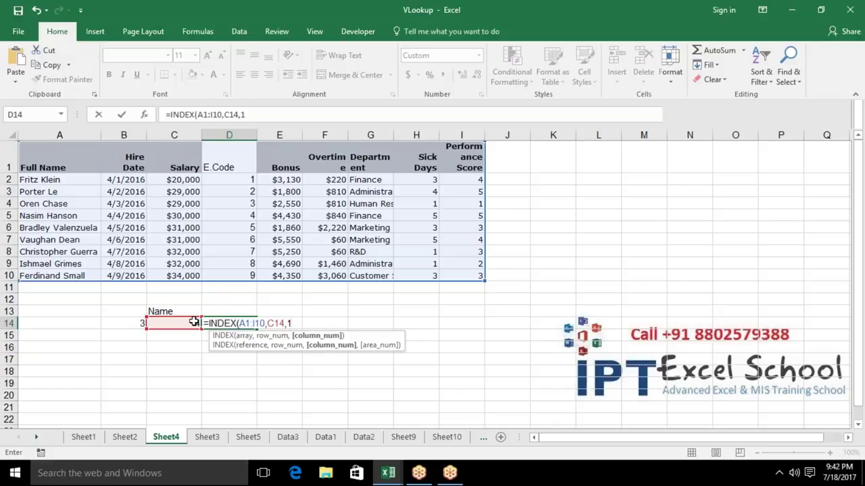
{"action": "key", "text": "Return"}
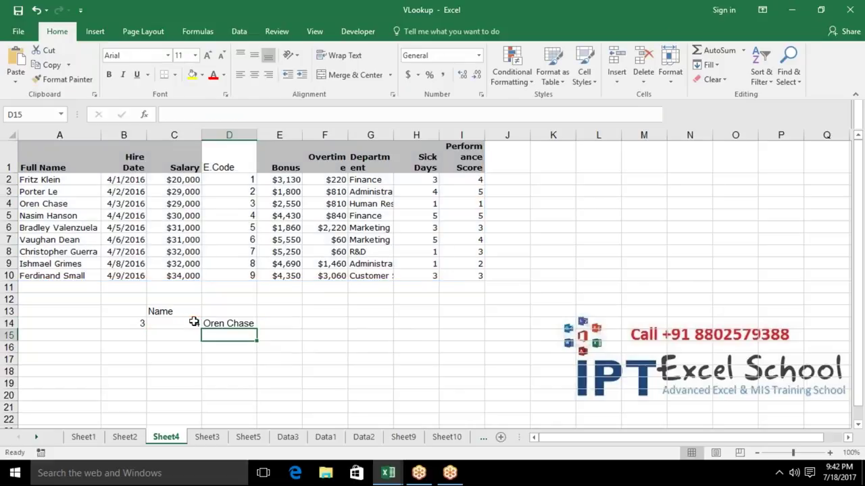
{"action": "key", "text": "Up"}
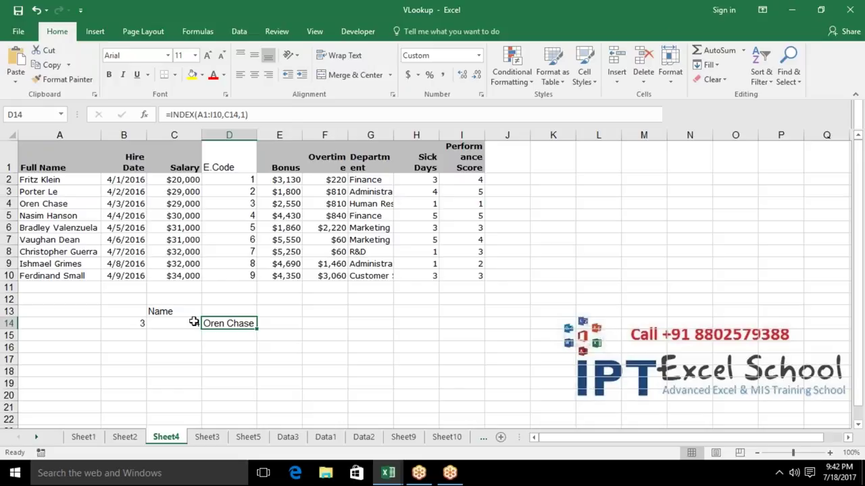
Enter code 3 in B16, then draft =VLOOKUP(B16,D1:I10, in C16 and cancel it
{"action": "left_click", "coordinate": [128, 347]}
{"action": "type", "text": "3"}
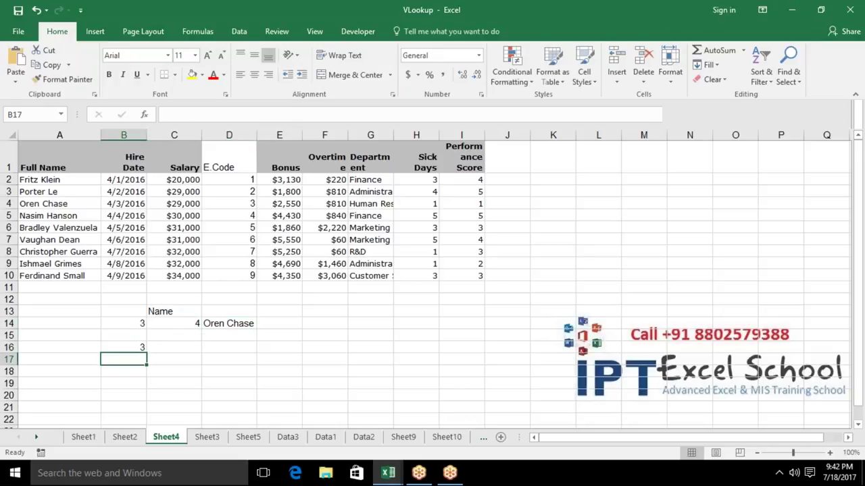
{"action": "key", "text": "Tab"}
{"action": "type", "text": "=vl"}
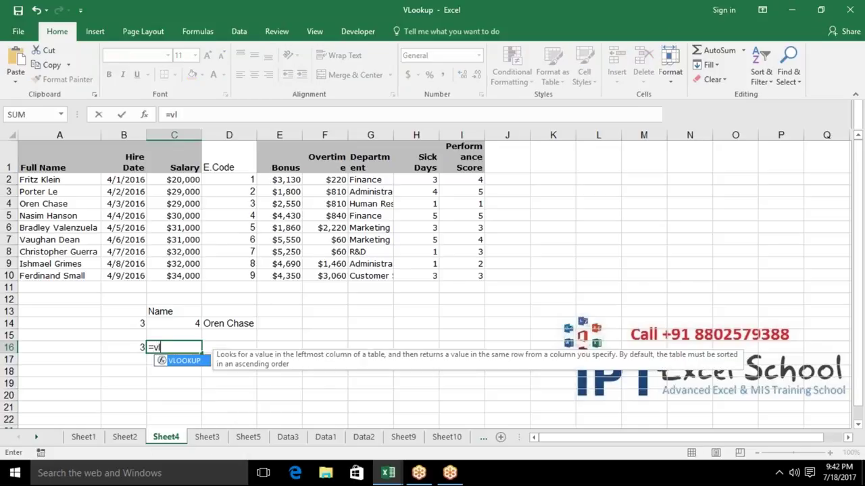
{"action": "key", "text": "Tab"}
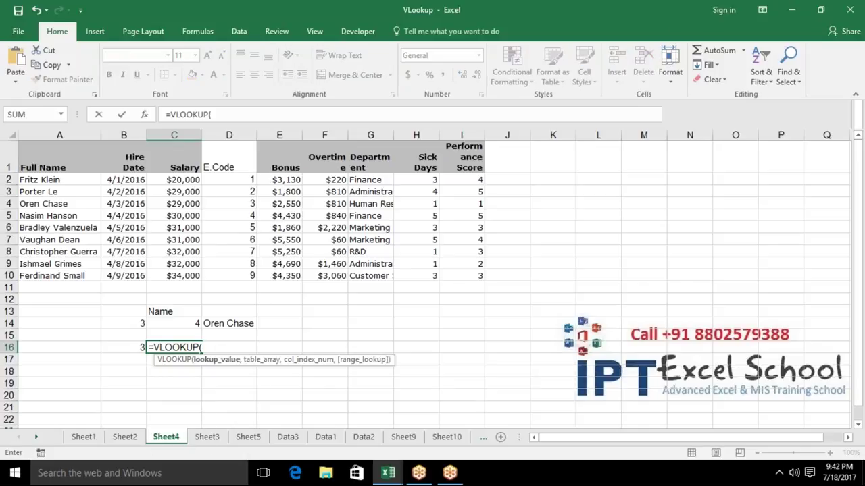
{"action": "left_click", "coordinate": [136, 347]}
{"action": "type", "text": ","}
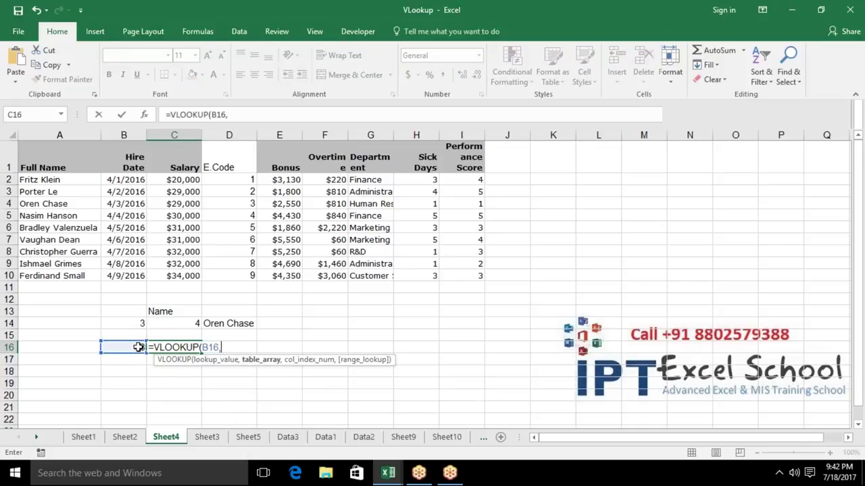
{"action": "left_click_drag", "start_coordinate": [35, 165], "coordinate": [64, 225]}
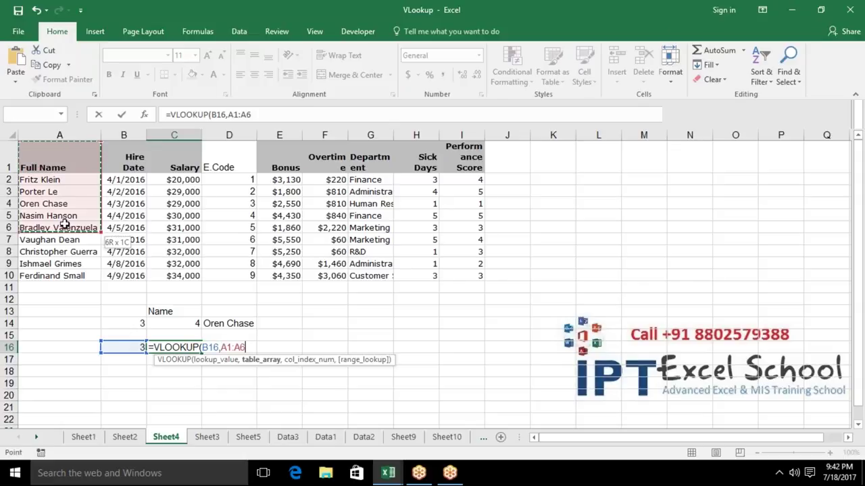
{"action": "left_click_drag", "start_coordinate": [233, 152], "coordinate": [467, 271]}
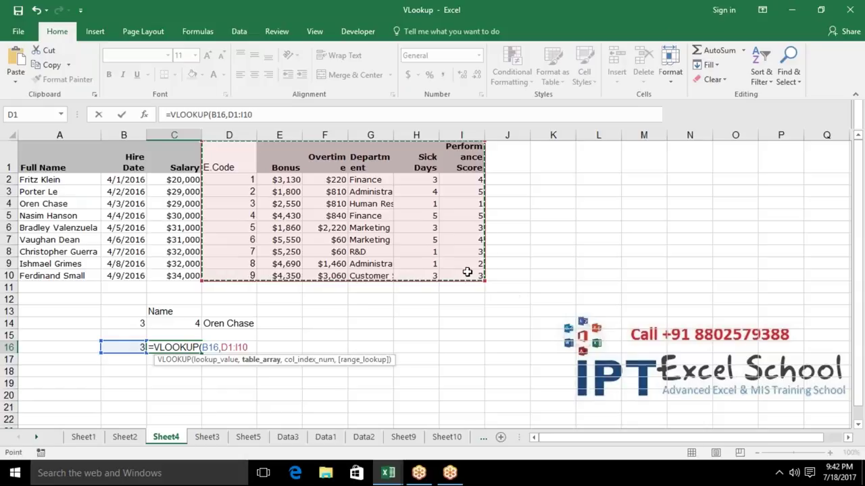
{"action": "type", "text": ","}
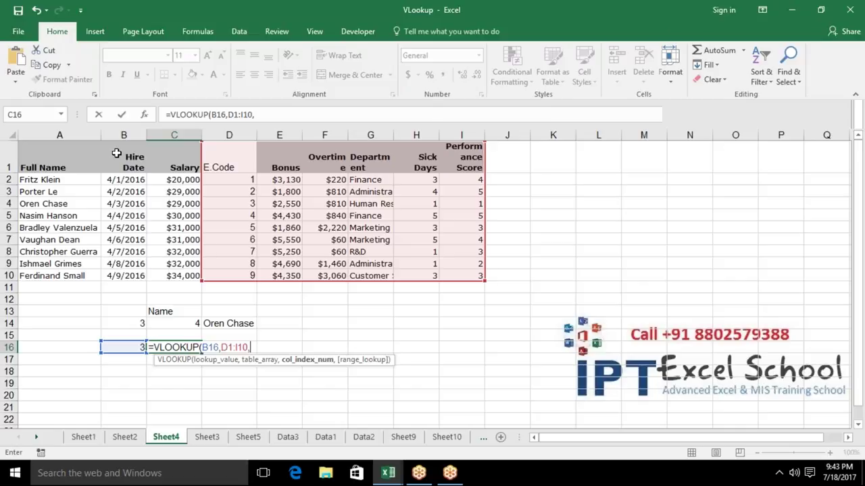
{"action": "key", "text": "Escape"}
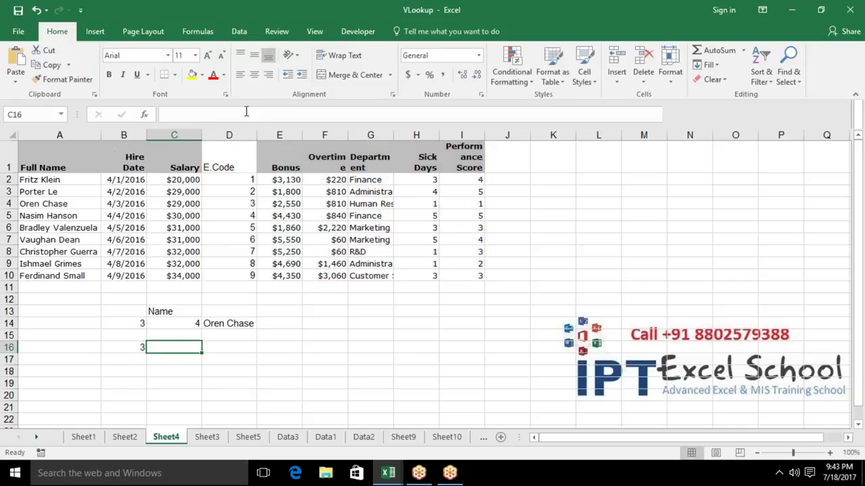
{"action": "left_click", "coordinate": [229, 135]}
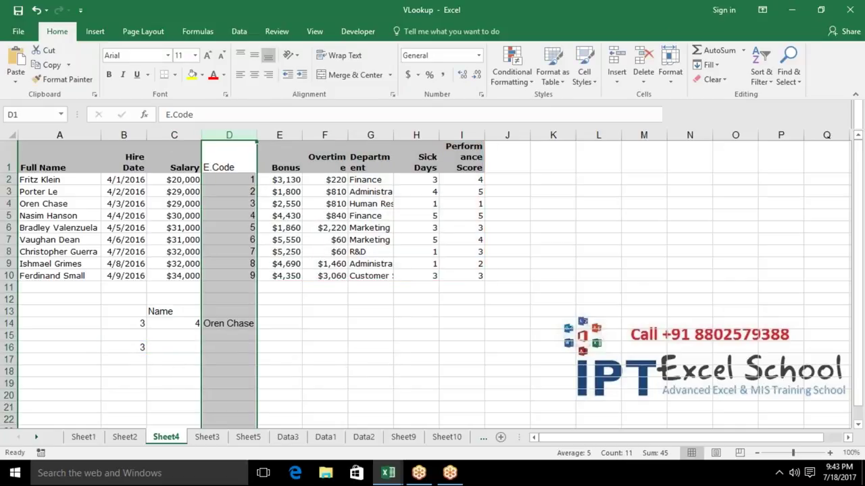
{"action": "left_click", "coordinate": [45, 135]}
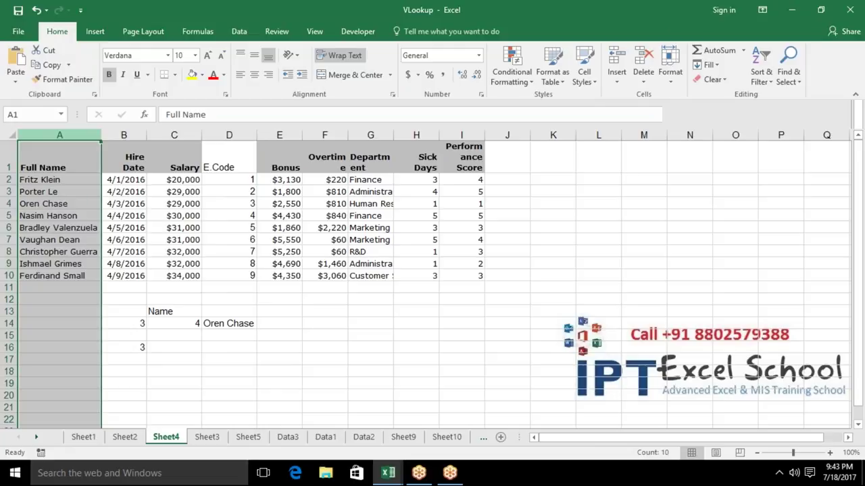
{"action": "left_click", "coordinate": [198, 346]}
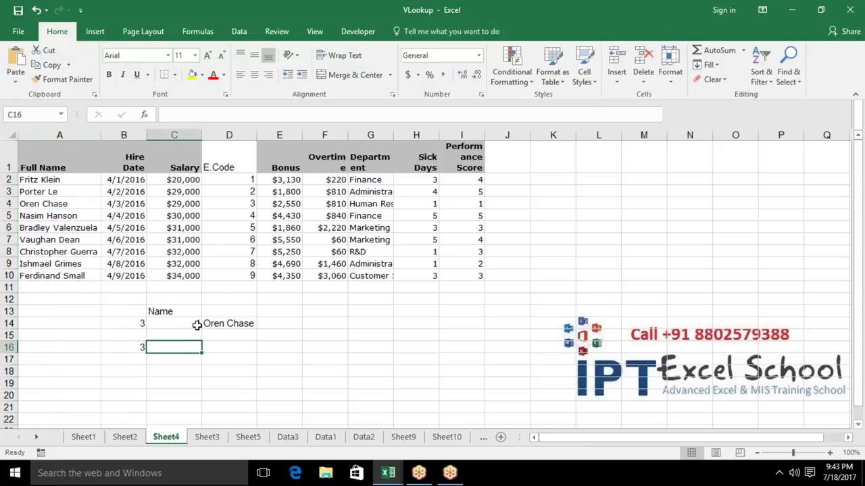
{"action": "double_click", "coordinate": [195, 324]}
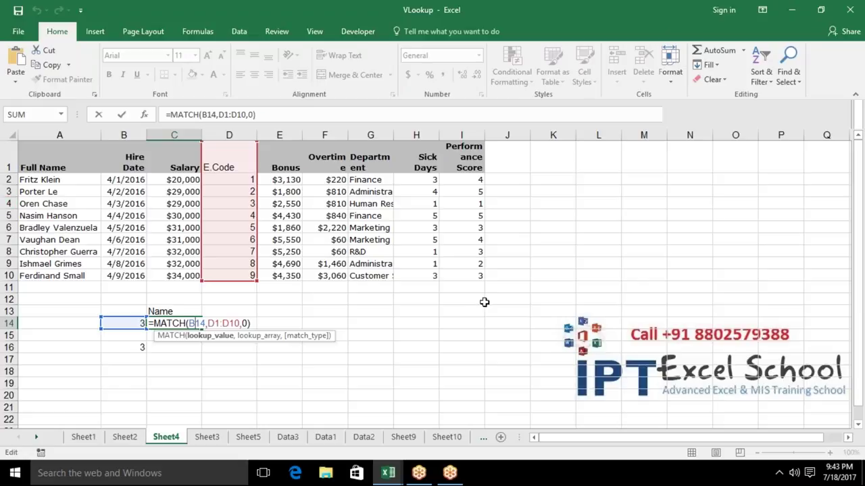
{"action": "key", "text": "Return"}
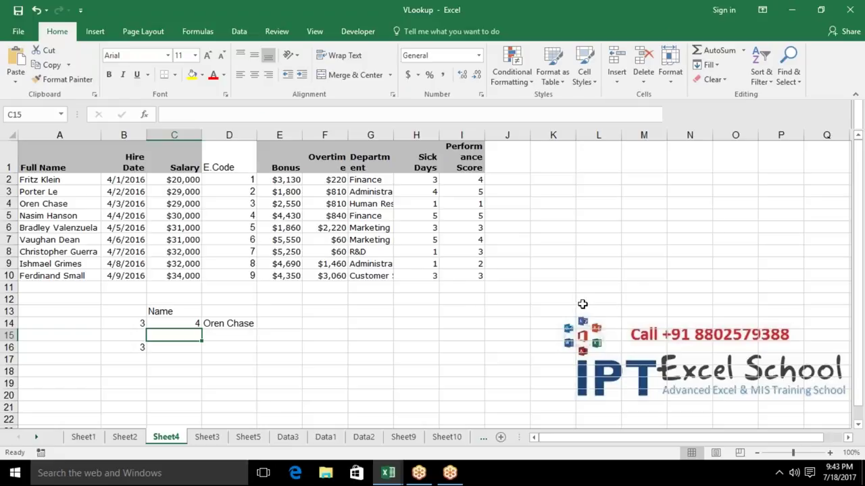
{"action": "double_click", "coordinate": [228, 323]}
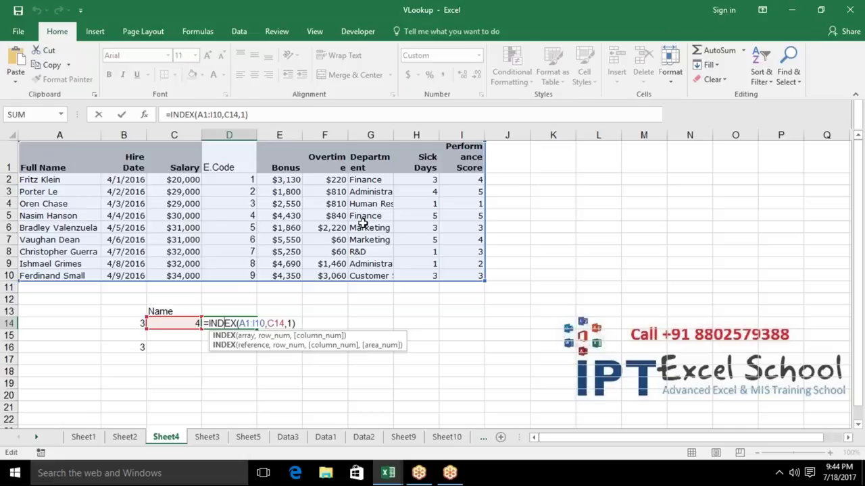
{"action": "left_click", "coordinate": [274, 323]}
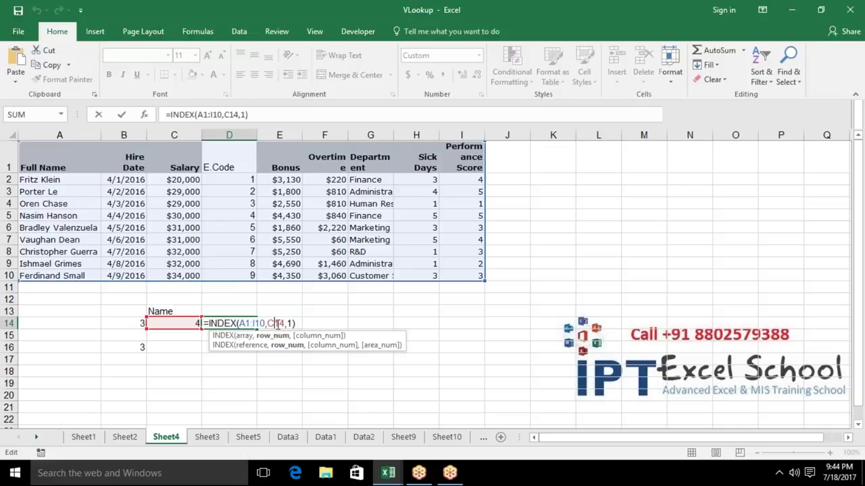
{"action": "left_click", "coordinate": [290, 323]}
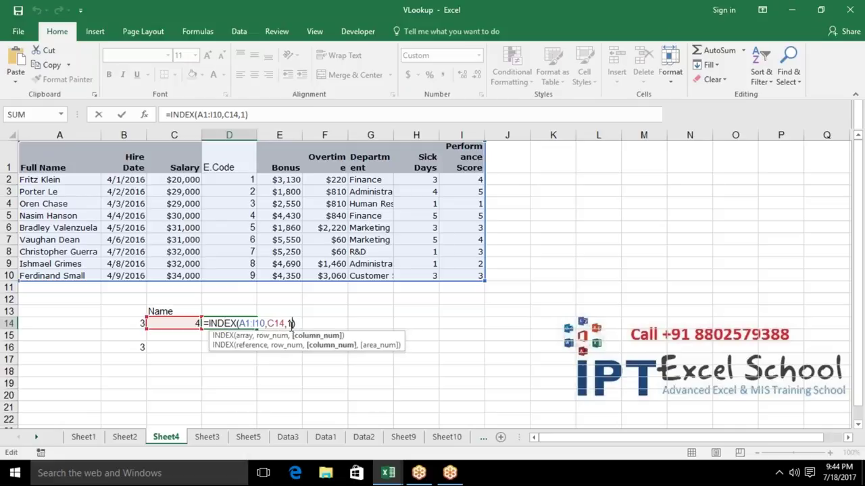
{"action": "left_click", "coordinate": [276, 324]}
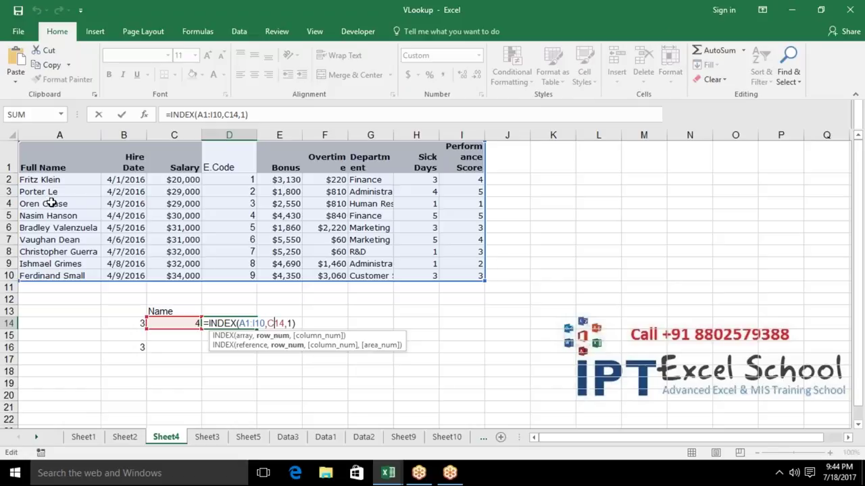
{"action": "key", "text": "ctrl+Return"}
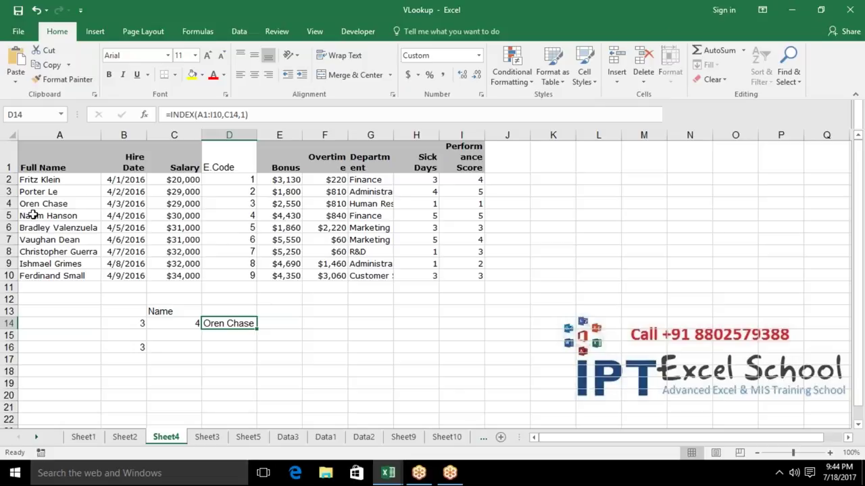
{"action": "left_click", "coordinate": [239, 115]}
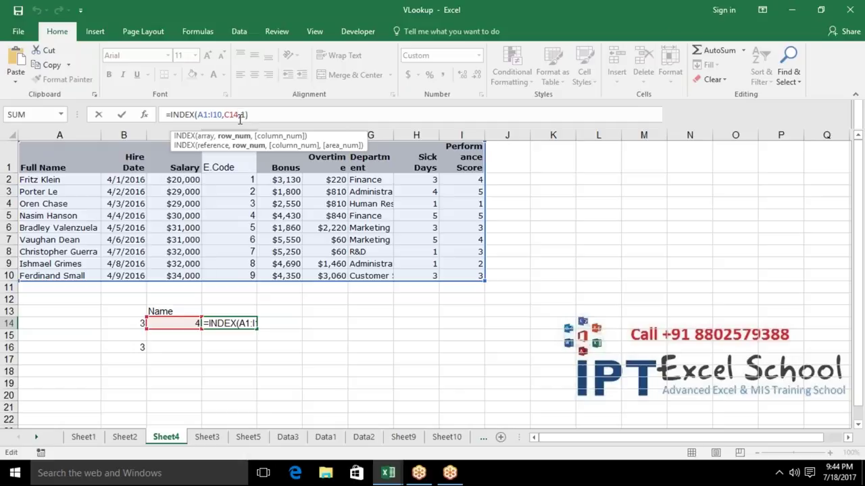
{"action": "key", "text": "Return"}
{"action": "key", "text": "Up"}
{"action": "key", "text": "Left"}
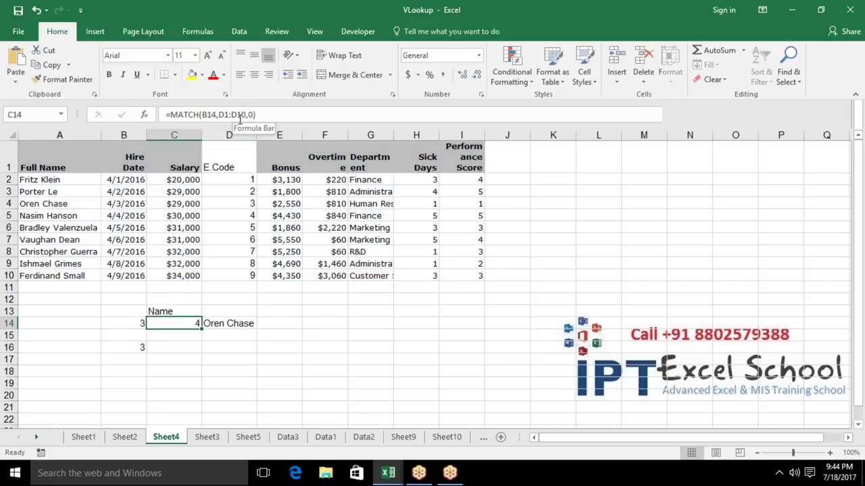
{"action": "key", "text": "Down"}
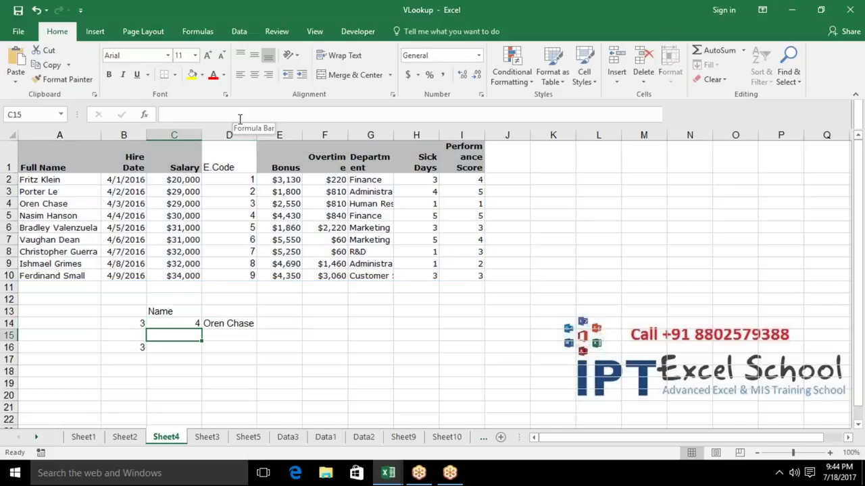
Enter =OFFSET(A1,C14-1,0) in C15, returning the same full name as D14
{"action": "type", "text": "=of"}
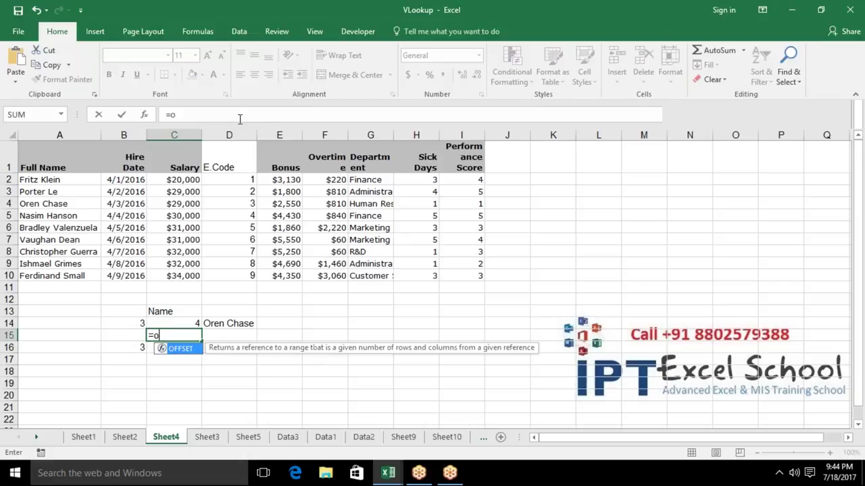
{"action": "key", "text": "Tab"}
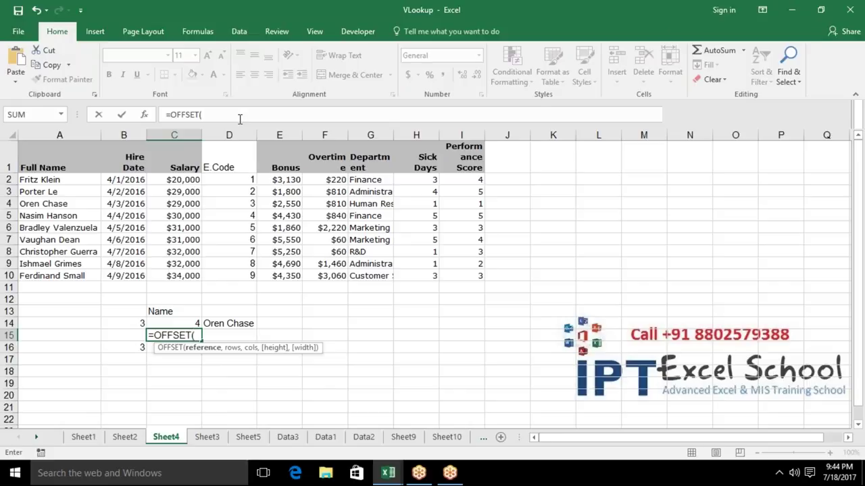
{"action": "left_click", "coordinate": [43, 162]}
{"action": "type", "text": ","}
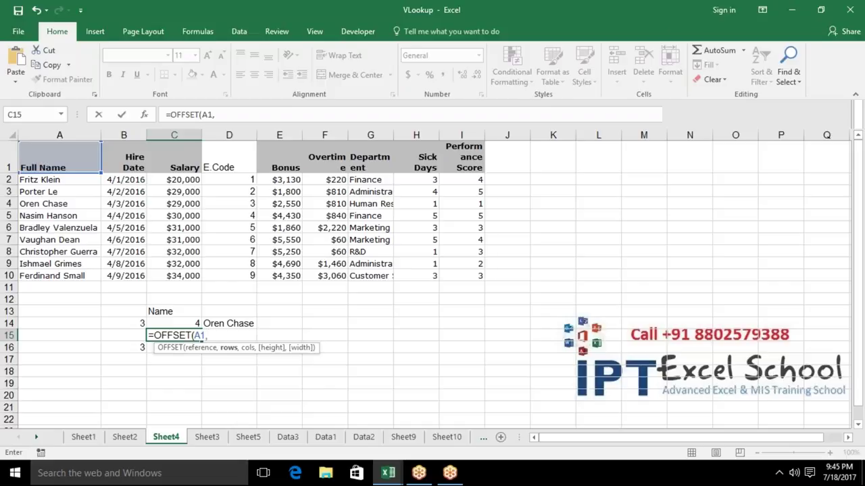
{"action": "left_click", "coordinate": [180, 322]}
{"action": "type", "text": ",0"}
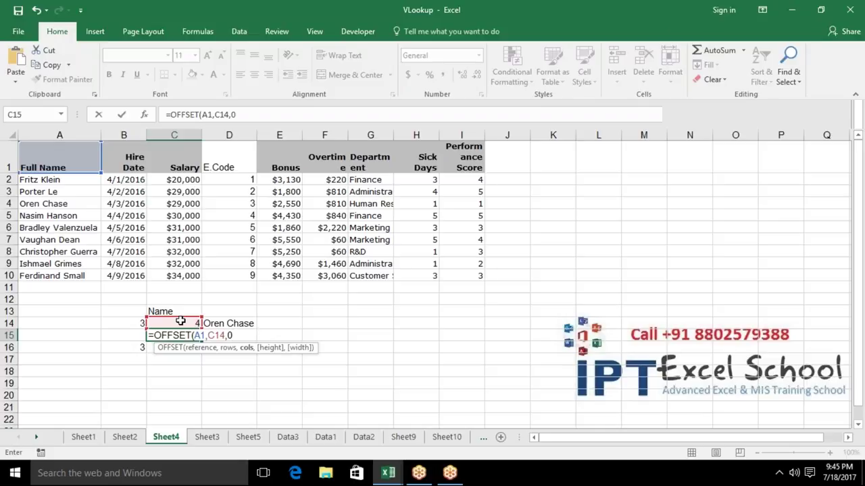
{"action": "key", "text": "BackSpace"}
{"action": "key", "text": "BackSpace"}
{"action": "type", "text": "-1,0"}
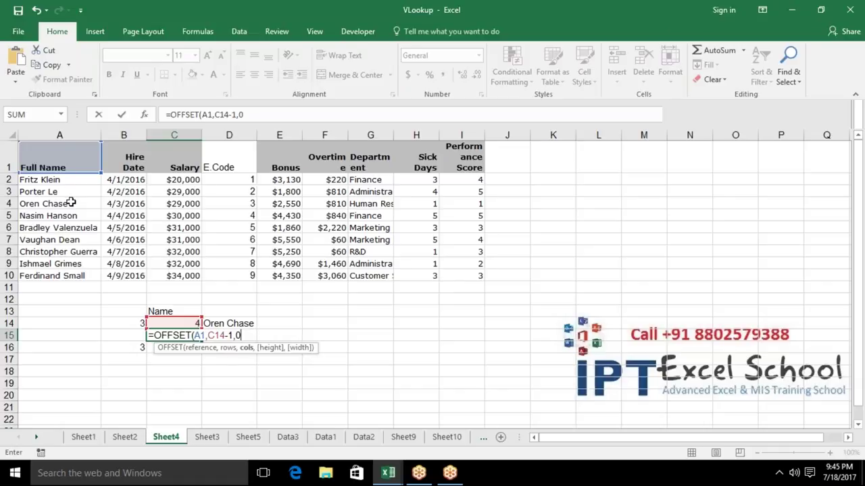
{"action": "key", "text": "Return"}
{"action": "key", "text": "Up"}
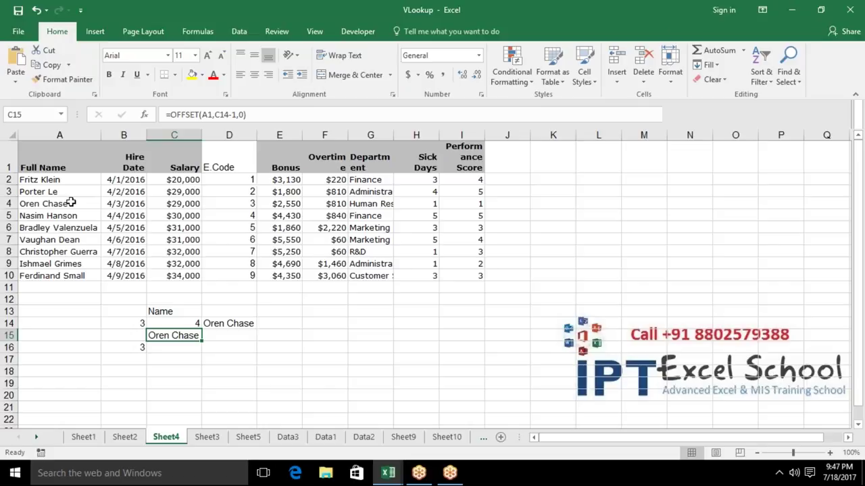
{"action": "left_click", "coordinate": [207, 437]}
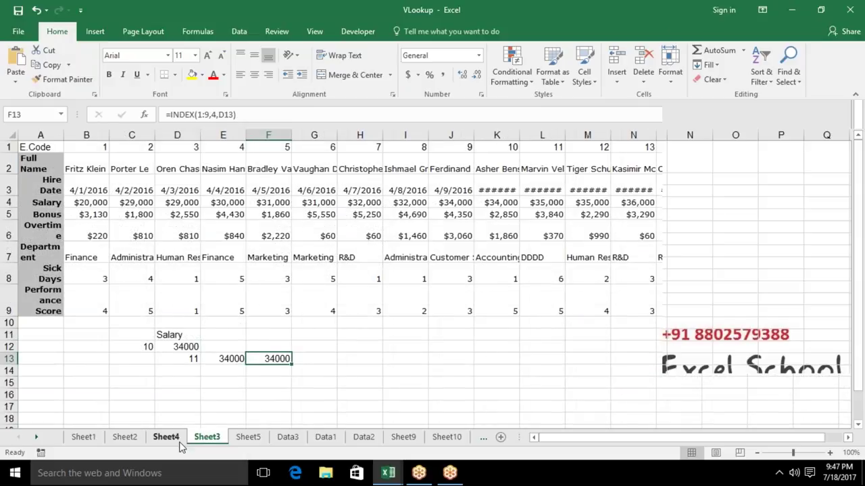
{"action": "left_click", "coordinate": [180, 442]}
{"action": "left_click", "coordinate": [223, 418]}
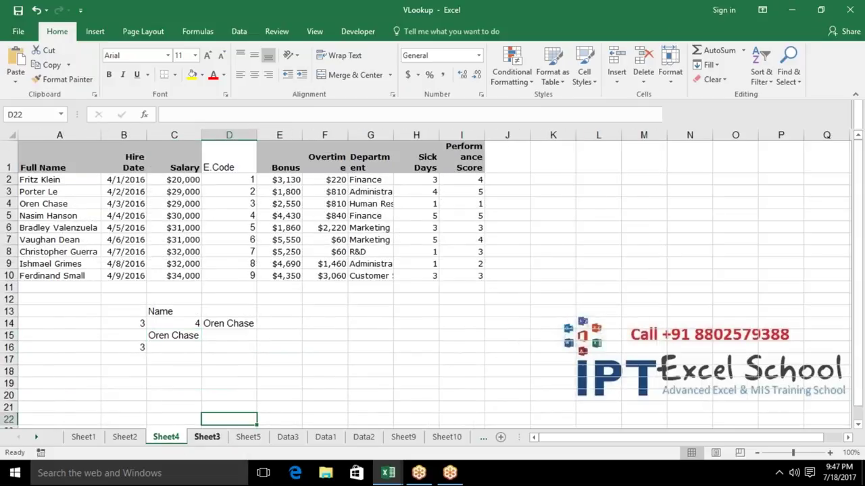
{"action": "left_click", "coordinate": [211, 437]}
{"action": "left_click", "coordinate": [175, 441]}
{"action": "left_click", "coordinate": [209, 440]}
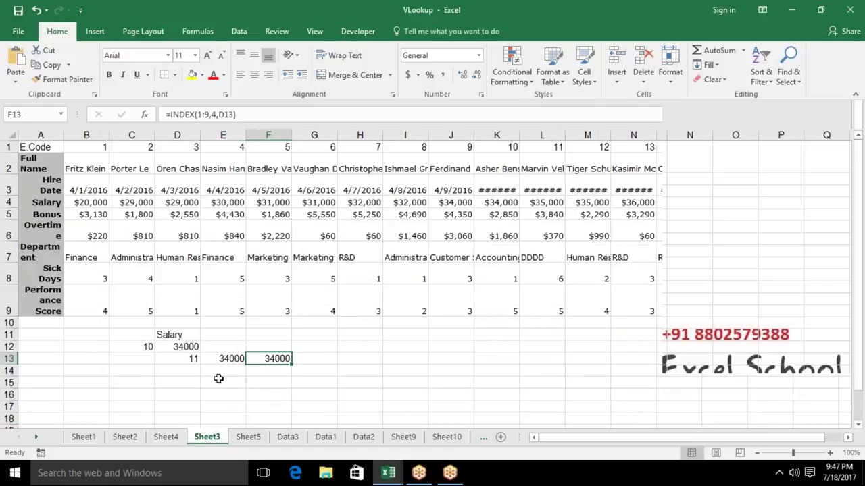
{"action": "left_click_drag", "start_coordinate": [186, 346], "coordinate": [286, 368]}
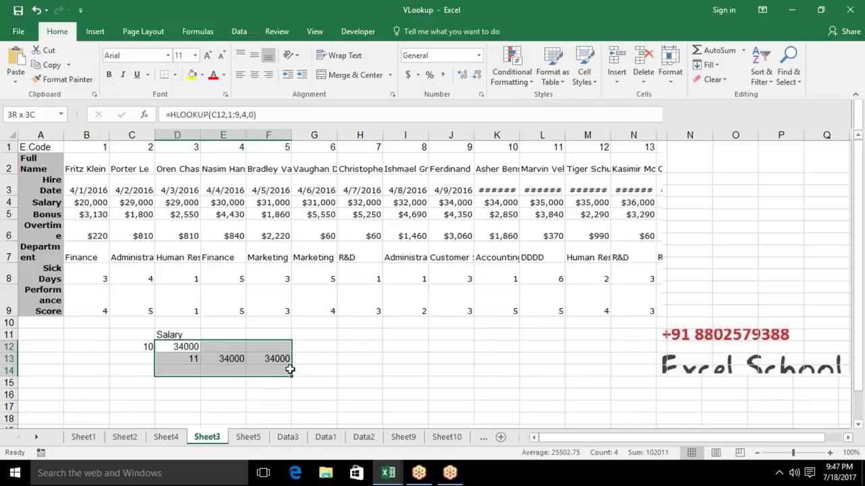
{"action": "key", "text": "Delete"}
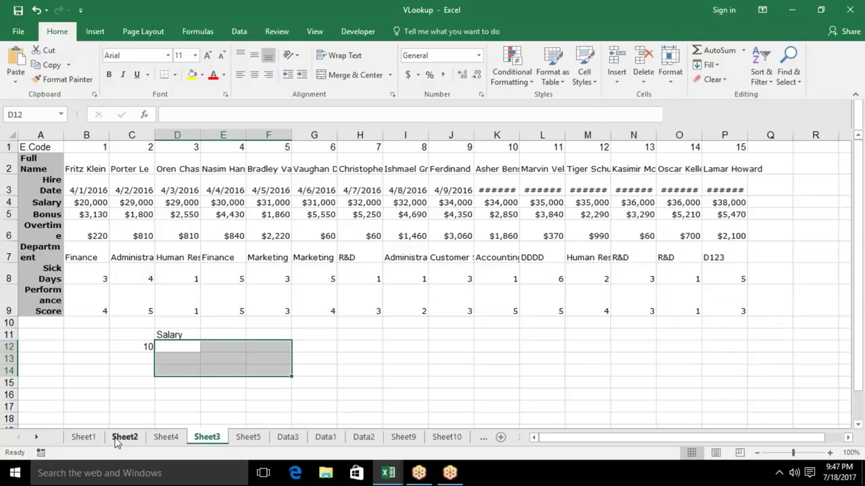
{"action": "left_click", "coordinate": [84, 437]}
{"action": "left_click_drag", "start_coordinate": [34, 165], "coordinate": [56, 337]}
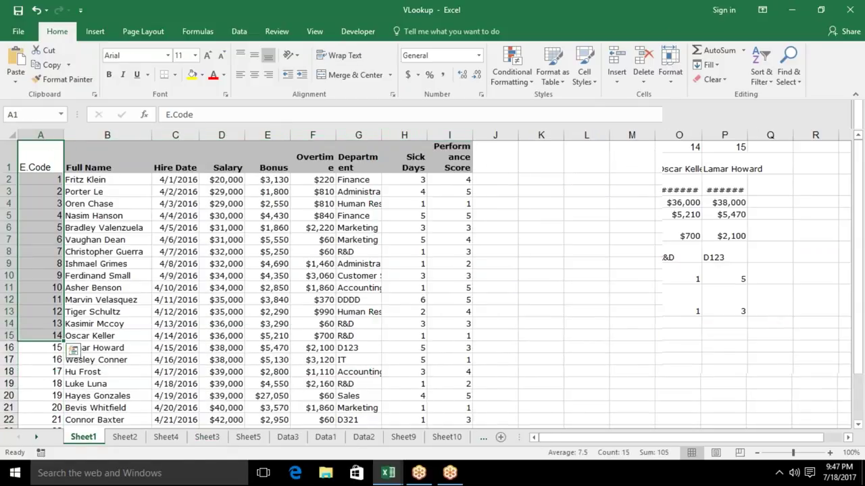
{"action": "left_click", "coordinate": [166, 437]}
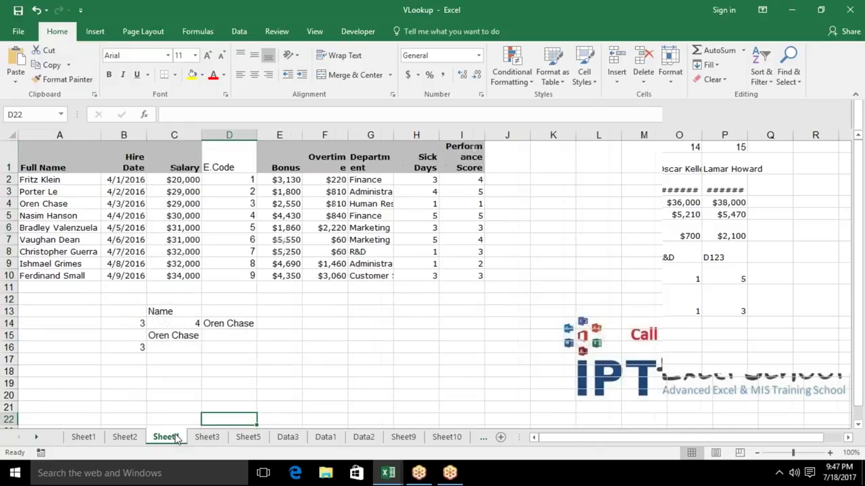
{"action": "left_click", "coordinate": [203, 437]}
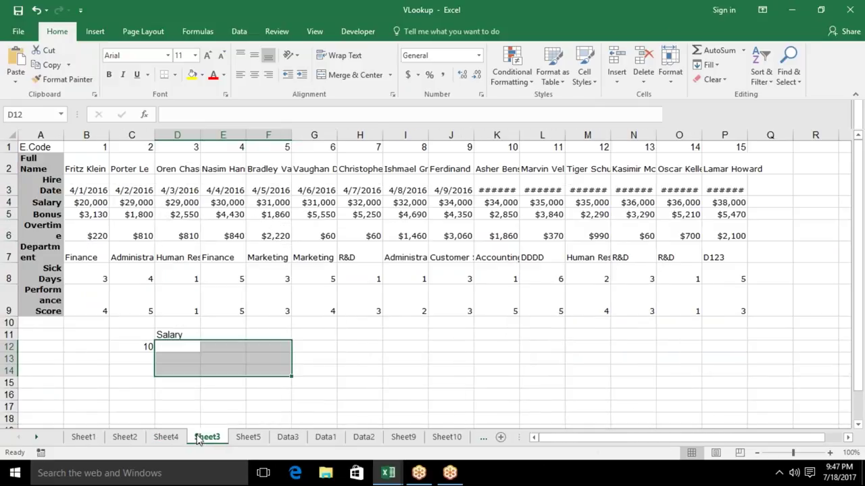
{"action": "left_click_drag", "start_coordinate": [47, 336], "coordinate": [42, 456]}
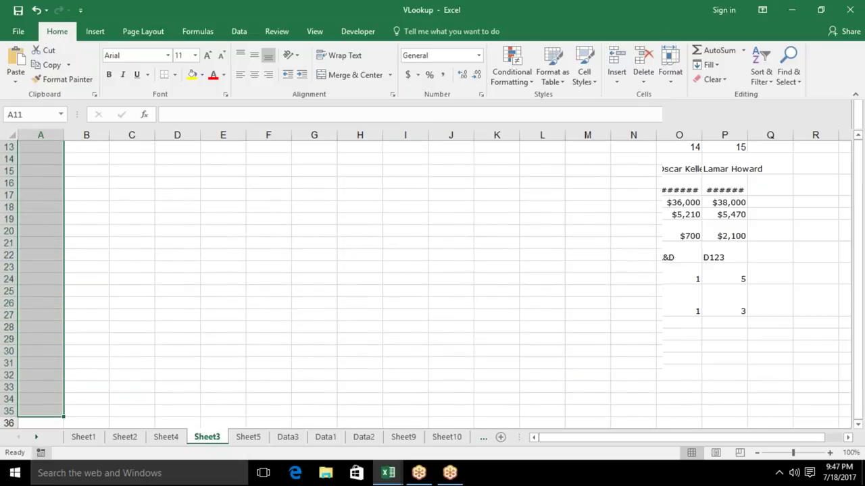
{"action": "key", "text": "ctrl+Home"}
{"action": "key", "text": "shift+Right"}
{"action": "key", "text": "shift+Right"}
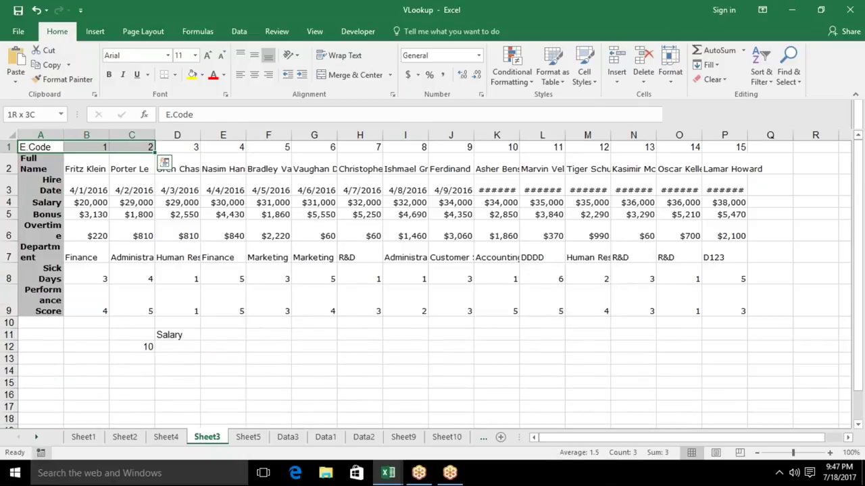
{"action": "key", "text": "shift+Right"}
{"action": "key", "text": "shift+Right"}
{"action": "key", "text": "shift+Right"}
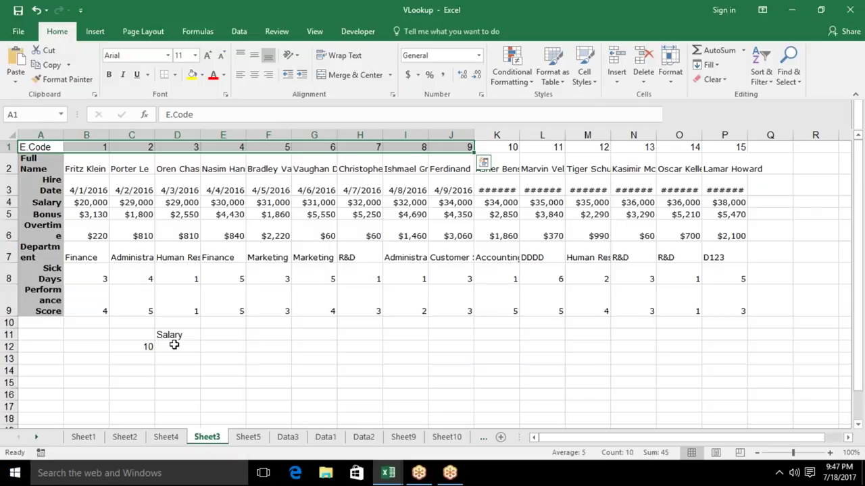
{"action": "left_click", "coordinate": [175, 345]}
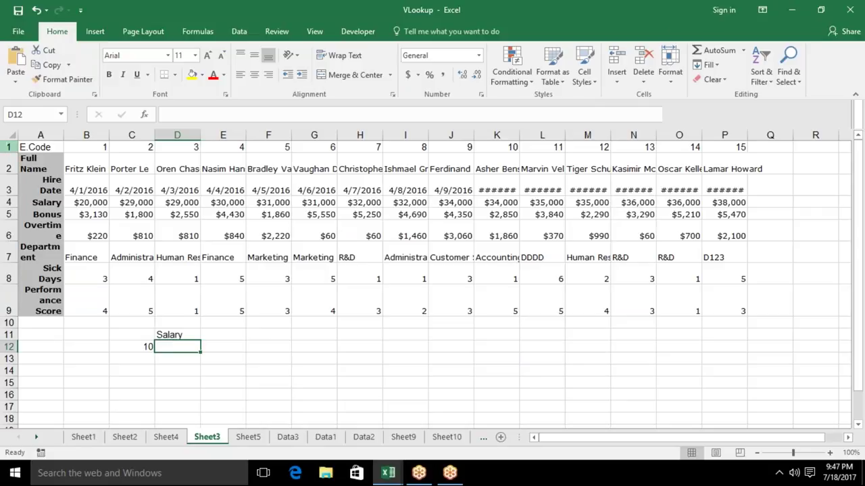
{"action": "left_click", "coordinate": [9, 147]}
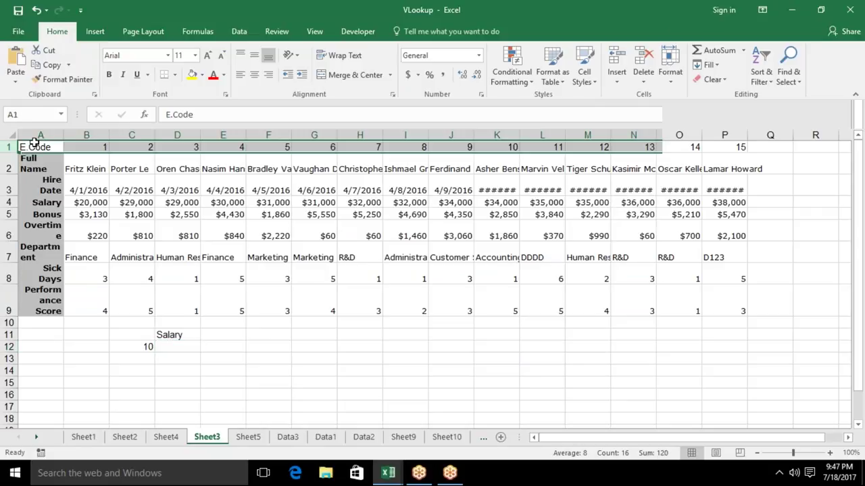
{"action": "left_click_drag", "start_coordinate": [34, 142], "coordinate": [41, 307]}
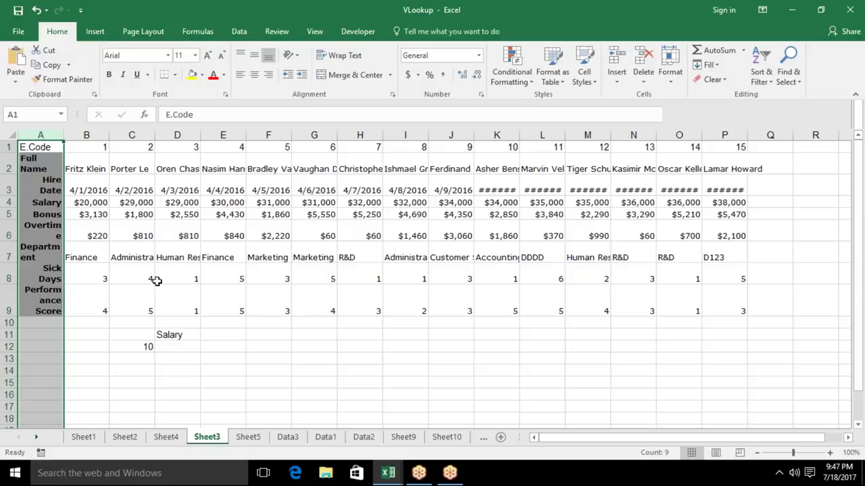
{"action": "left_click", "coordinate": [174, 347]}
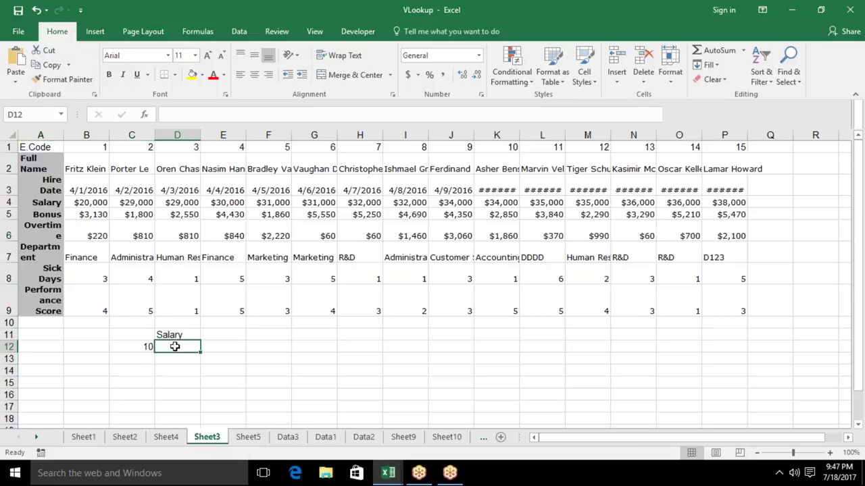
Enter =HLOOKUP(C12,1:9,4,0) in D12, returning salary 34000 for code 10
{"action": "type", "text": "="}
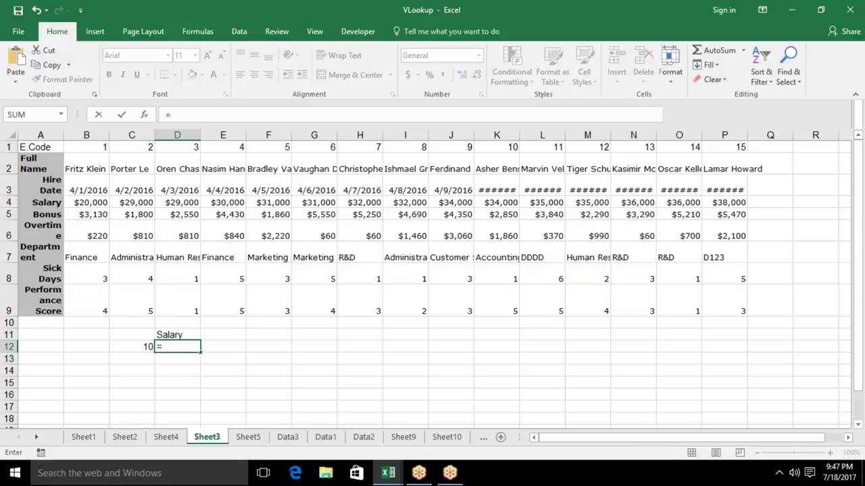
{"action": "type", "text": "hl"}
{"action": "key", "text": "Tab"}
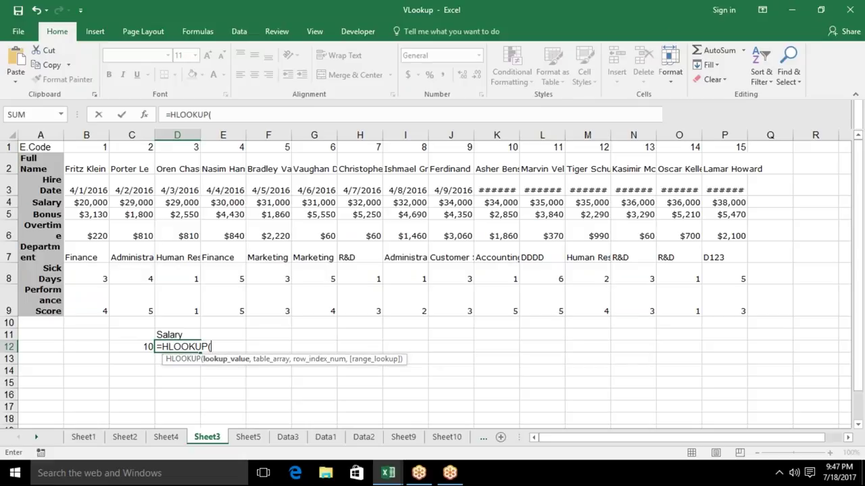
{"action": "left_click", "coordinate": [132, 347]}
{"action": "type", "text": ","}
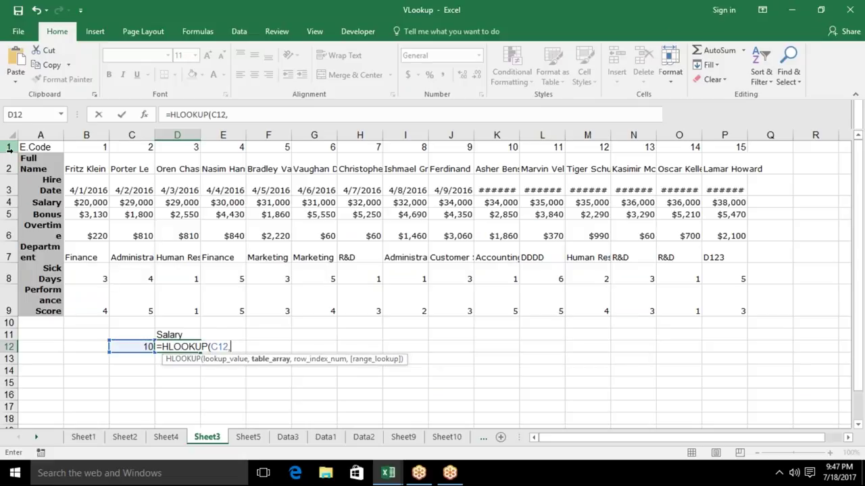
{"action": "left_click_drag", "start_coordinate": [7, 147], "coordinate": [6, 307]}
{"action": "type", "text": ","}
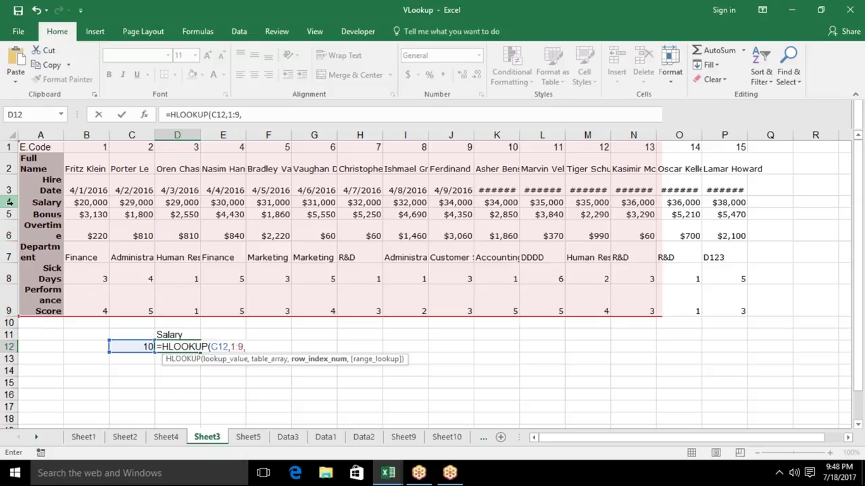
{"action": "type", "text": "4"}
{"action": "type", "text": ",0"}
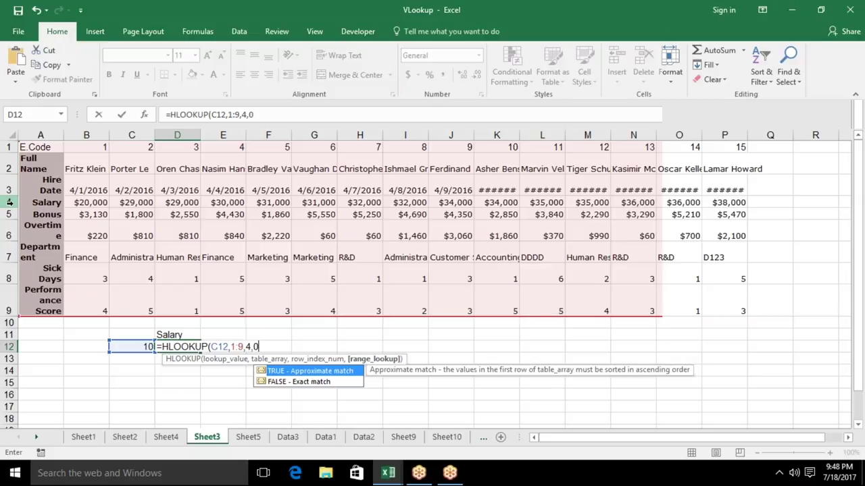
{"action": "type", "text": ")"}
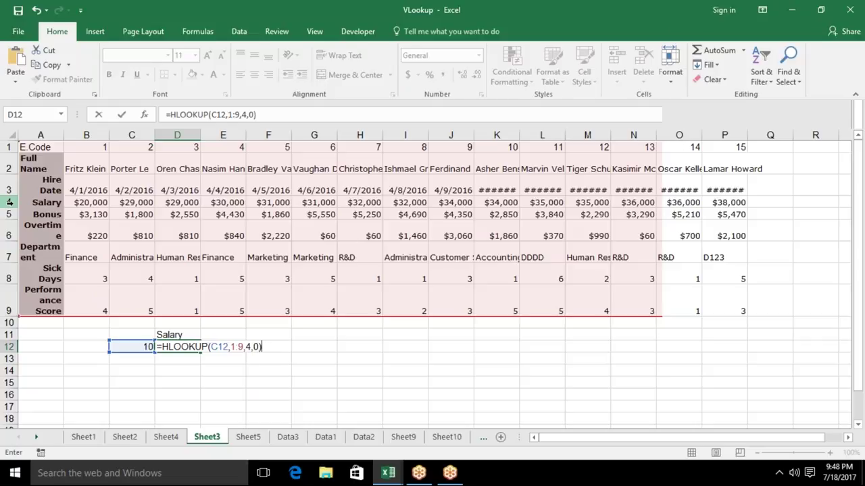
{"action": "key", "text": "Return"}
{"action": "left_click", "coordinate": [177, 346]}
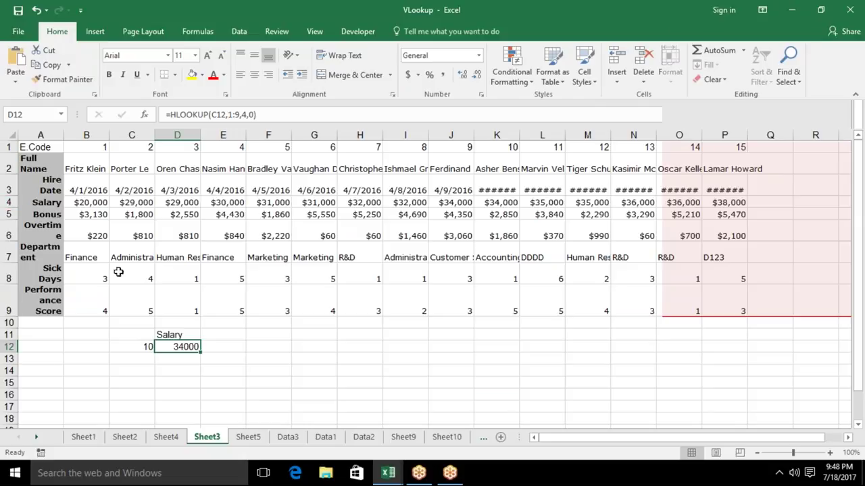
{"action": "double_click", "coordinate": [180, 345]}
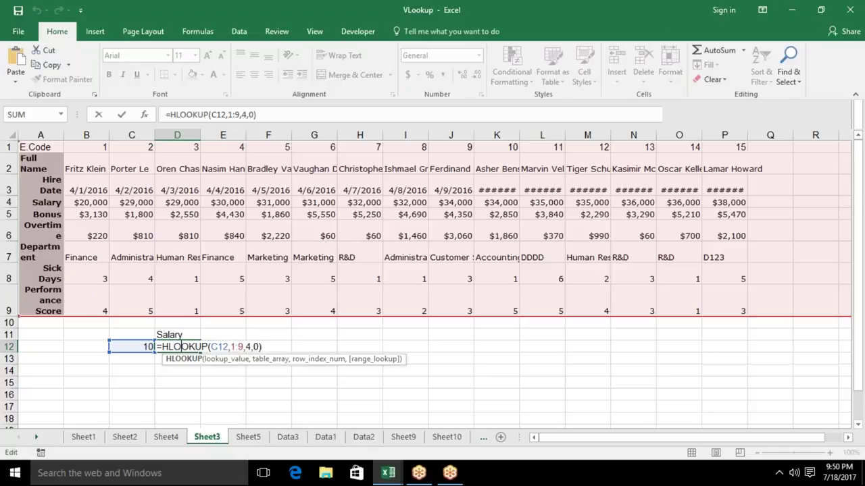
Enter =MATCH(C12,1:1,0) in Sheet3's C13 to find code 10's column position
{"action": "key", "text": "Return"}
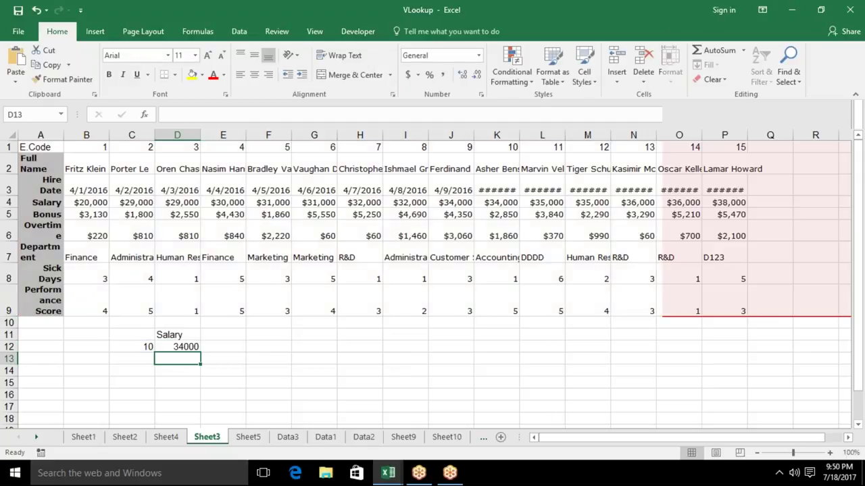
{"action": "left_click", "coordinate": [143, 363]}
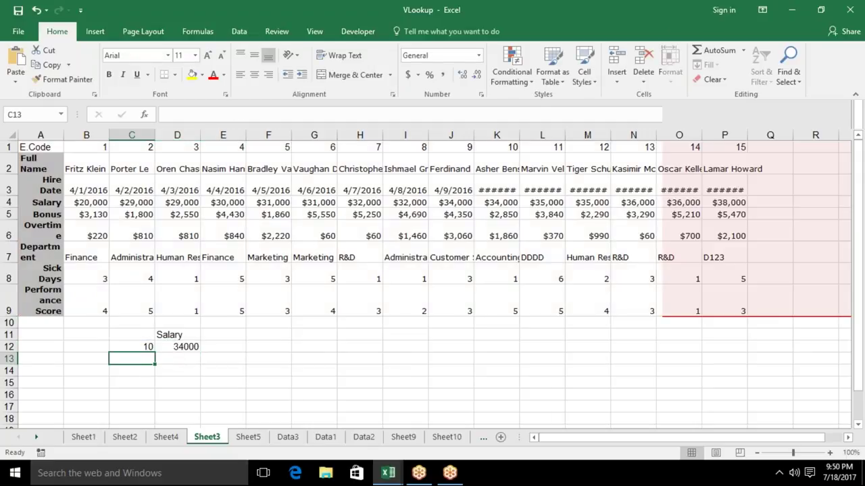
{"action": "left_click", "coordinate": [169, 439]}
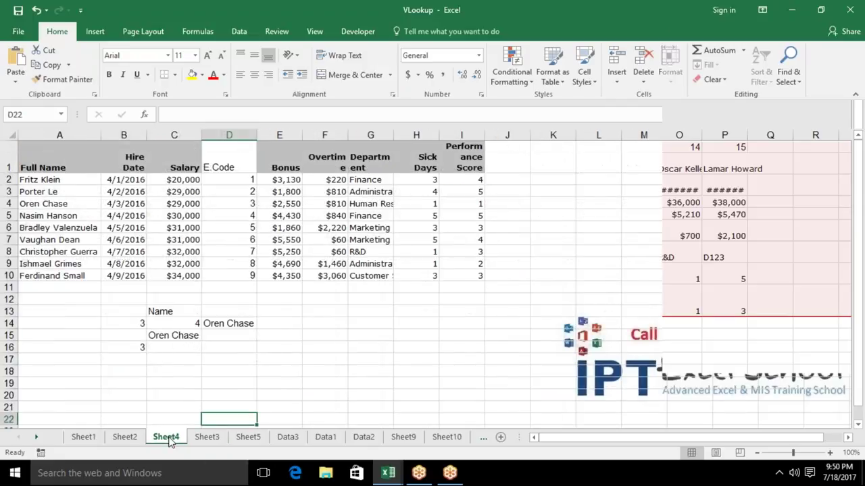
{"action": "left_click", "coordinate": [205, 437]}
{"action": "type", "text": "=ma"}
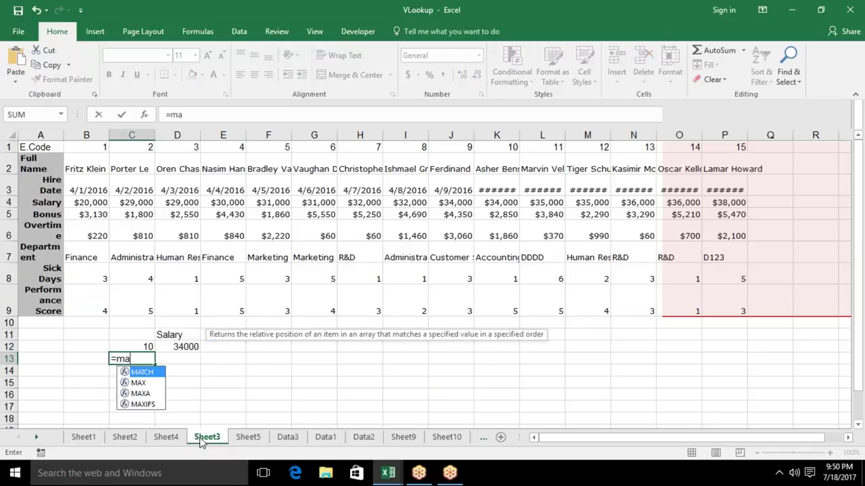
{"action": "key", "text": "Tab"}
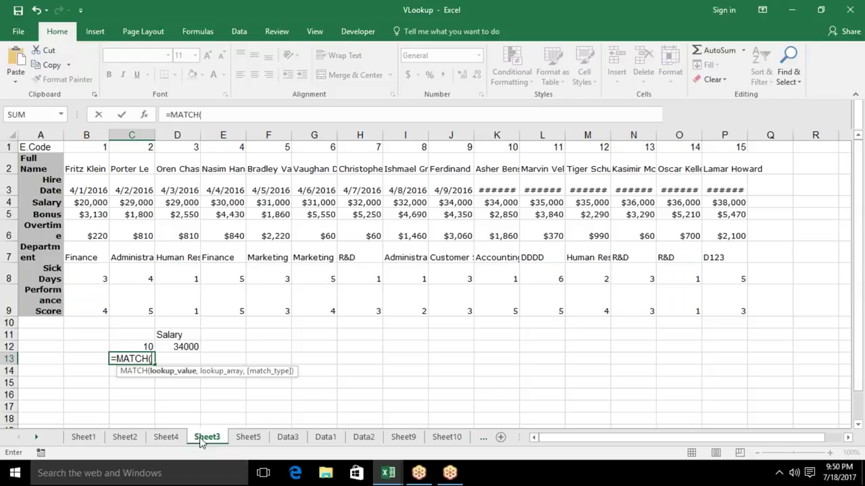
{"action": "key", "text": "Up"}
{"action": "type", "text": ","}
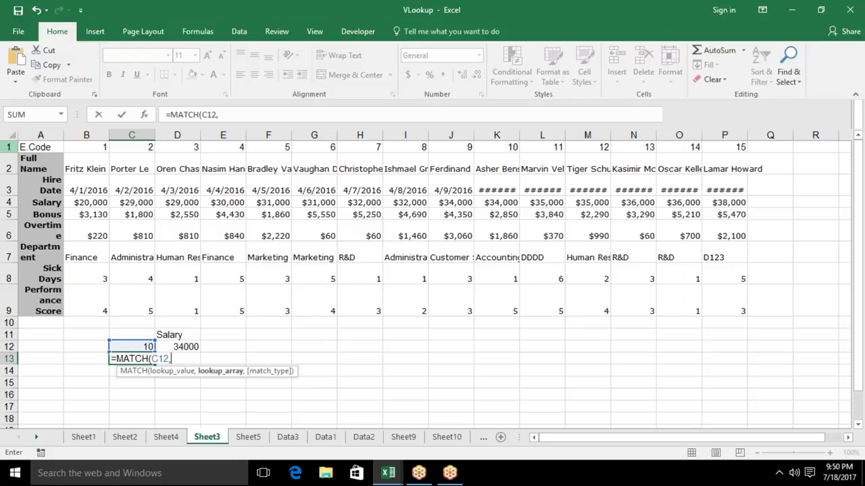
{"action": "left_click", "coordinate": [9, 147]}
{"action": "left_click", "coordinate": [10, 147]}
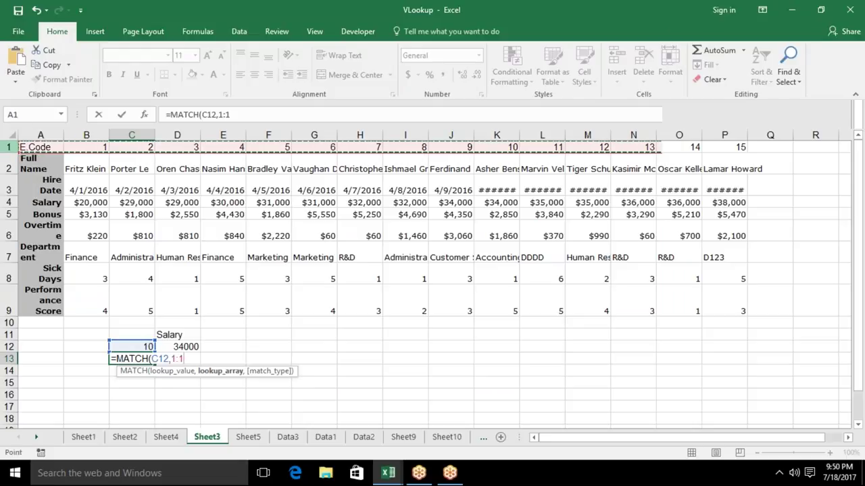
{"action": "type", "text": ",0)"}
{"action": "key", "text": "Return"}
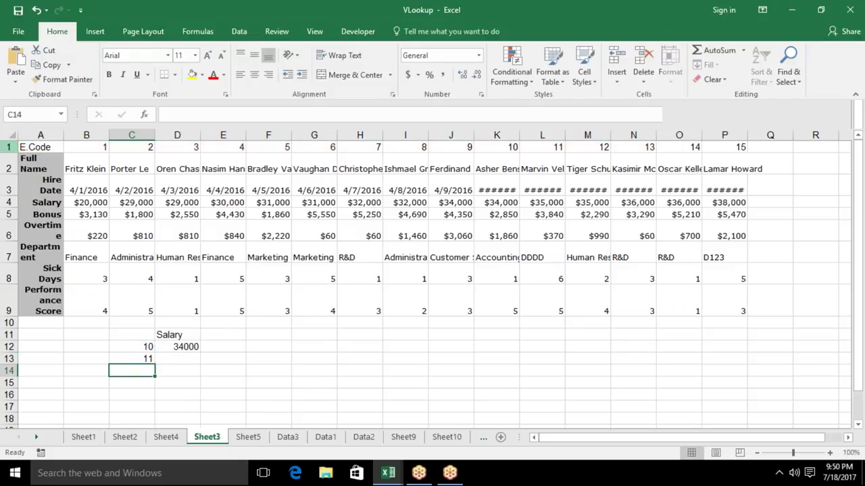
Check C13's result of 11 against the employee codes along row 1
{"action": "key", "text": "Up"}
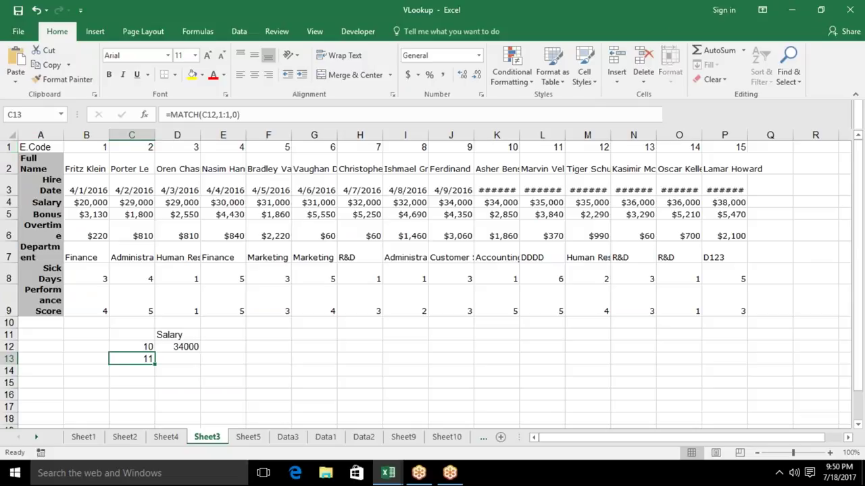
{"action": "left_click", "coordinate": [41, 147]}
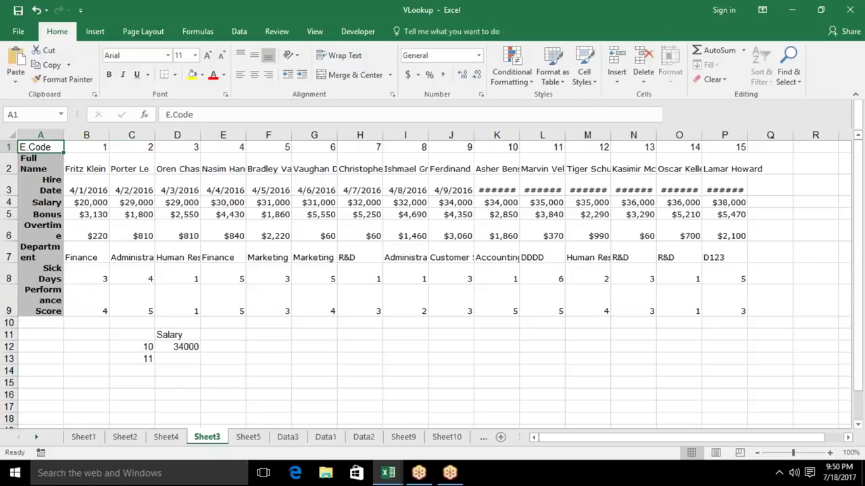
{"action": "key", "text": "Right"}
{"action": "key", "text": "Right"}
{"action": "key", "text": "Right"}
{"action": "key", "text": "Right"}
{"action": "key", "text": "Right"}
{"action": "key", "text": "Right"}
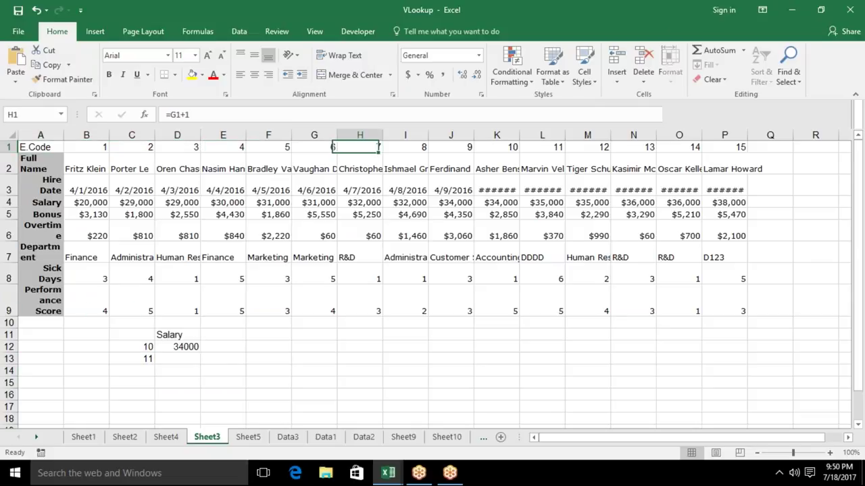
{"action": "key", "text": "Right"}
{"action": "key", "text": "Right"}
{"action": "key", "text": "Right"}
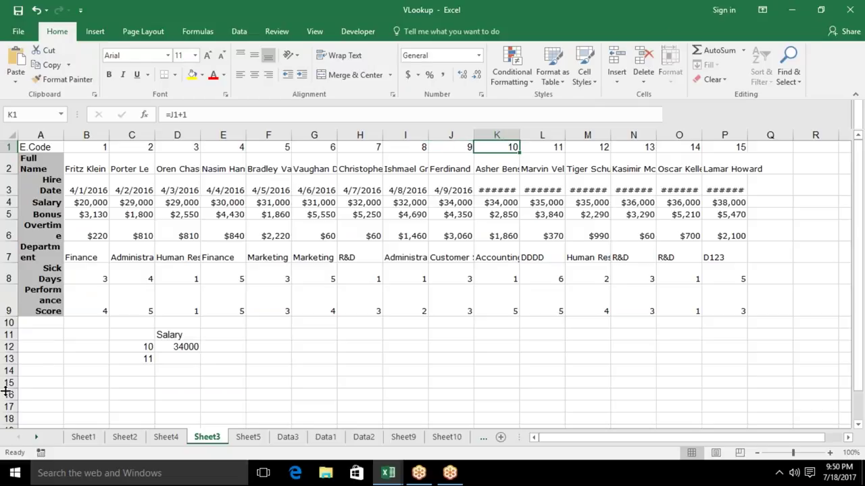
Enter =INDEX(1:9,4,C13) in D13, returning the salary 34000
{"action": "left_click", "coordinate": [188, 361]}
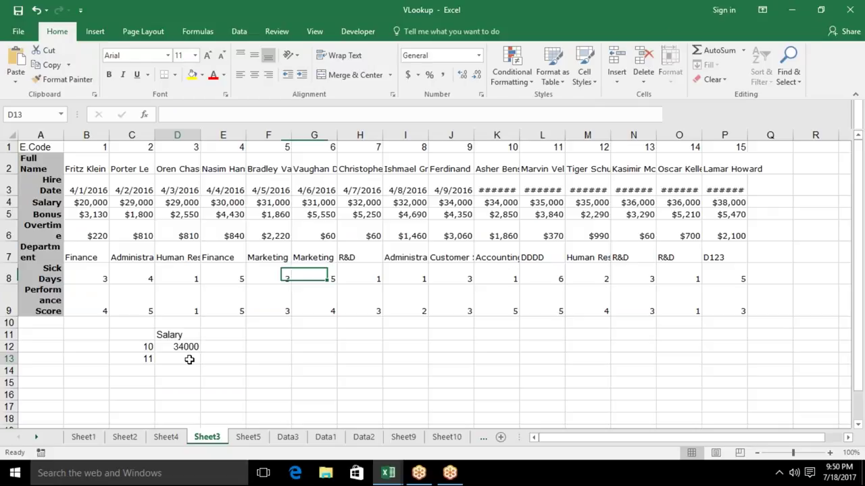
{"action": "type", "text": "=in"}
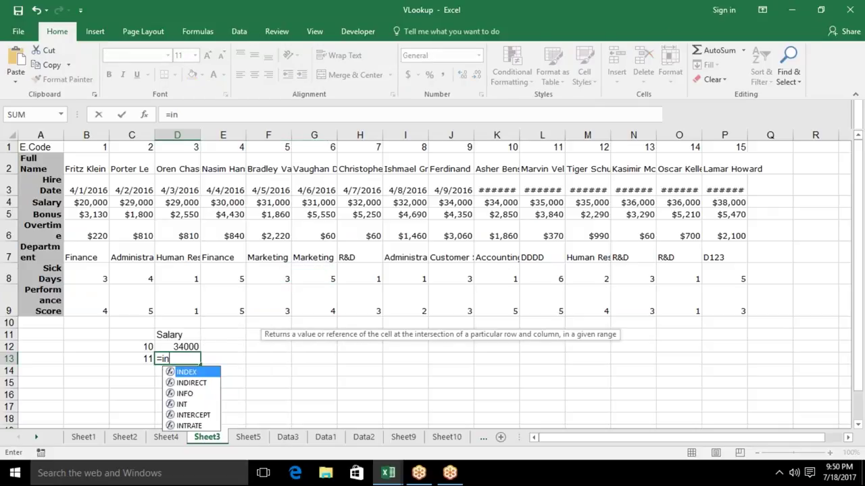
{"action": "key", "text": "Tab"}
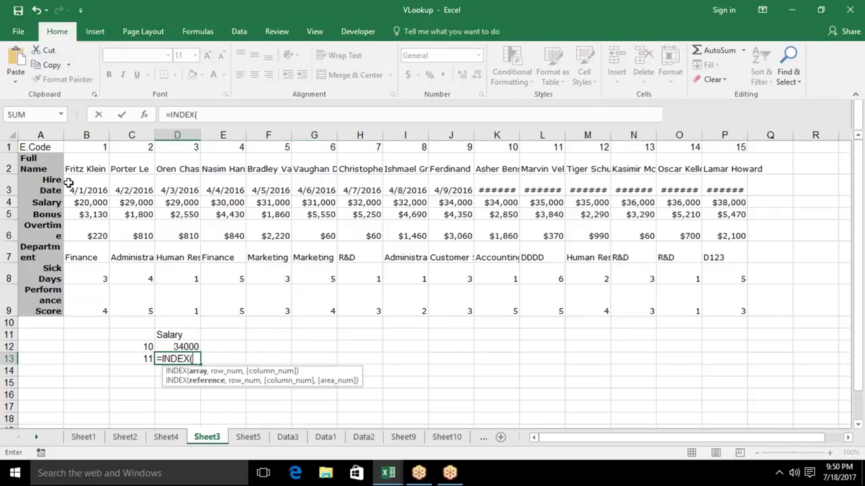
{"action": "left_click_drag", "start_coordinate": [9, 146], "coordinate": [18, 301]}
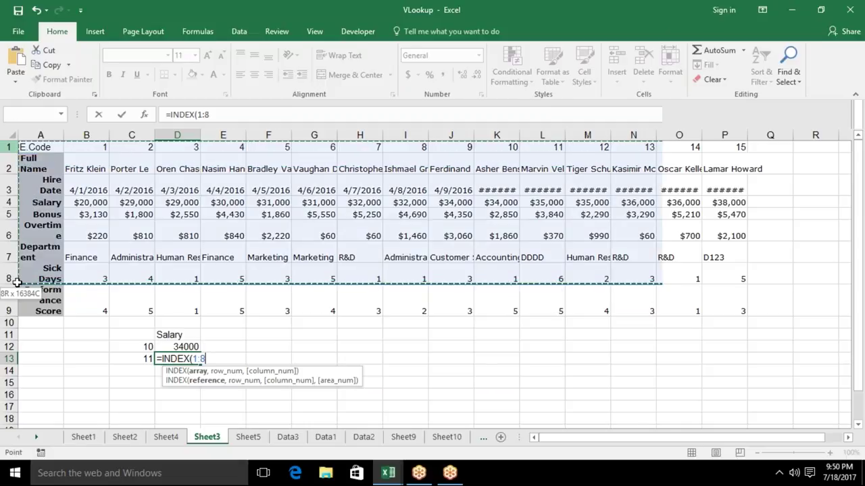
{"action": "type", "text": ","}
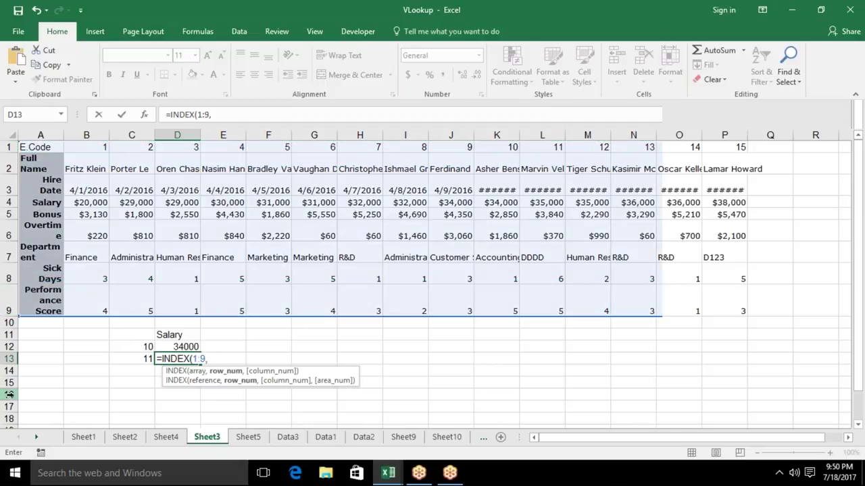
{"action": "type", "text": "4,"}
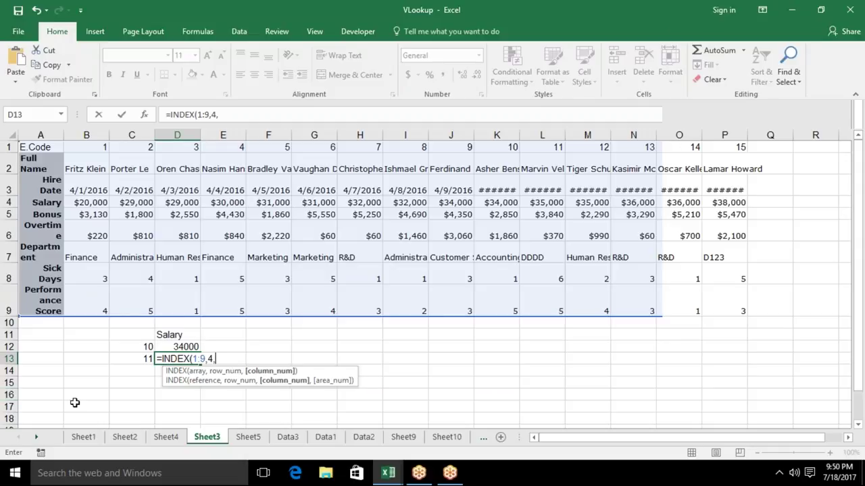
{"action": "left_click", "coordinate": [130, 361]}
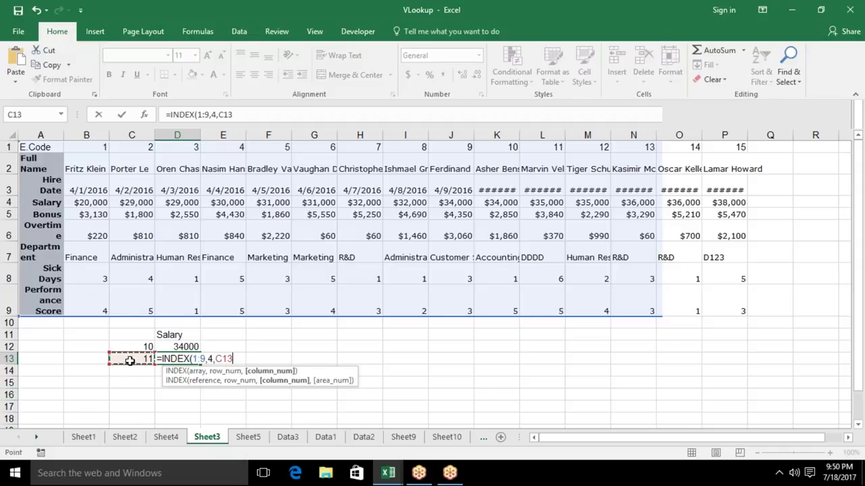
{"action": "key", "text": "Return"}
{"action": "key", "text": "Up"}
{"action": "key", "text": "Right"}
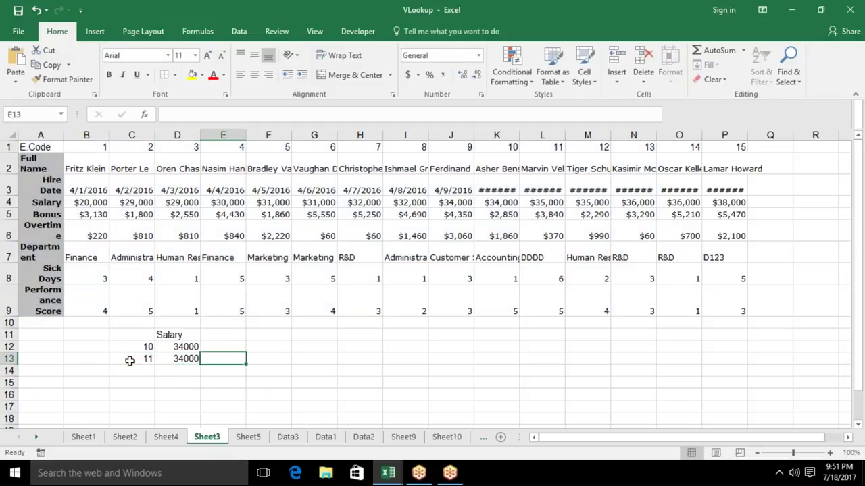
Enter =OFFSET(A1,3,C13-1) in E13, which also returns 34000
{"action": "type", "text": "=off"}
{"action": "key", "text": "Tab"}
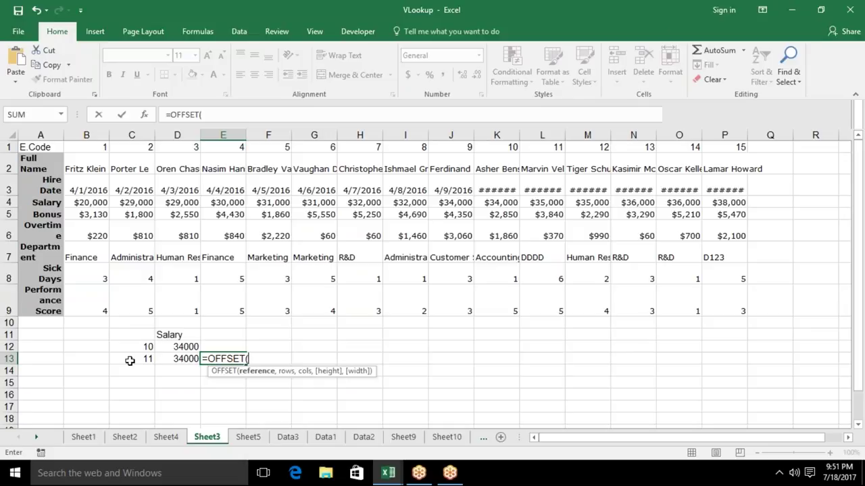
{"action": "left_click", "coordinate": [31, 148]}
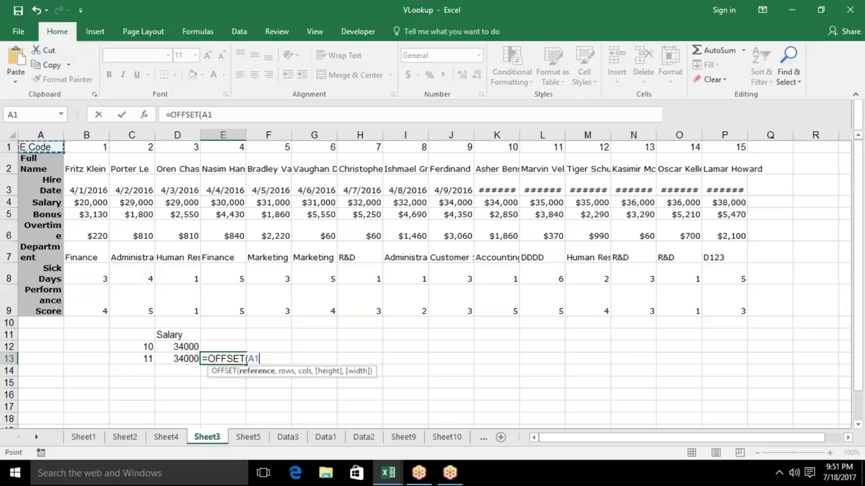
{"action": "type", "text": ",3,"}
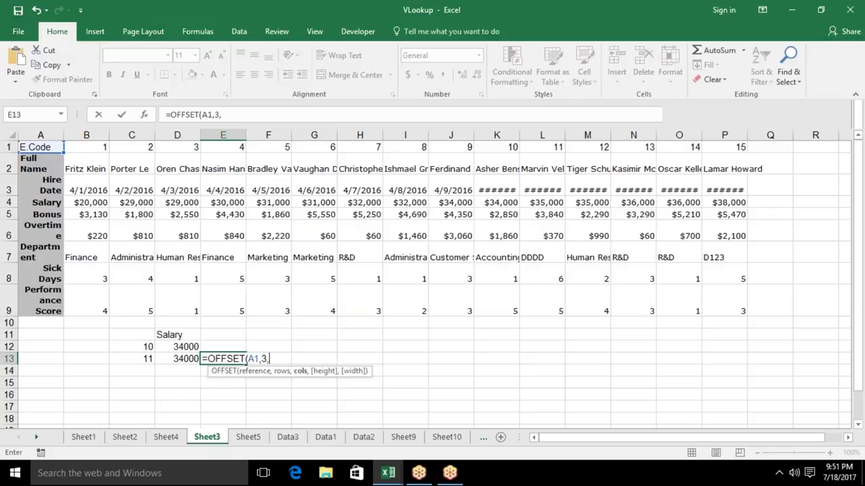
{"action": "left_click", "coordinate": [133, 356]}
{"action": "type", "text": "-1"}
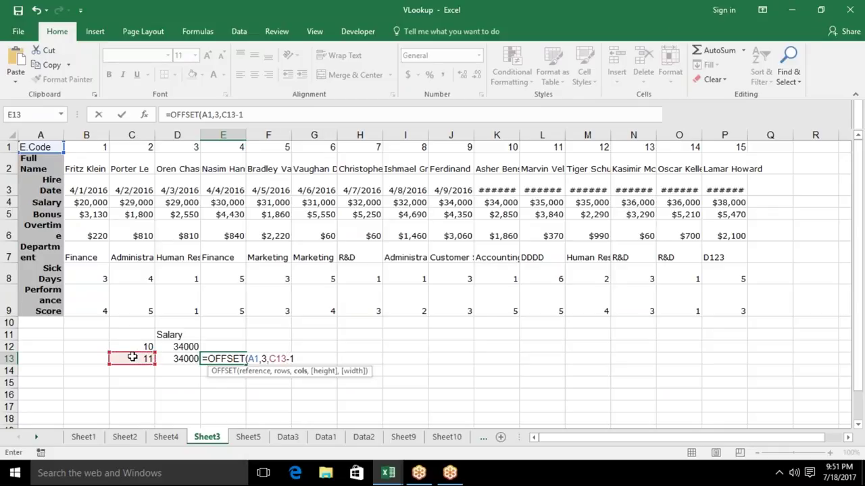
{"action": "key", "text": "Return"}
{"action": "key", "text": "Up"}
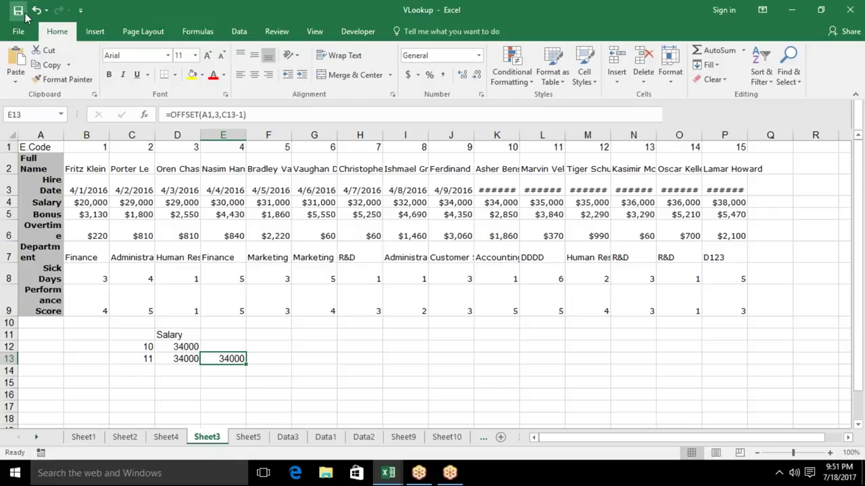
Copy the VLookup workbook's path from the Recent list to the clipboard, then show the desktop
{"action": "left_click", "coordinate": [20, 32]}
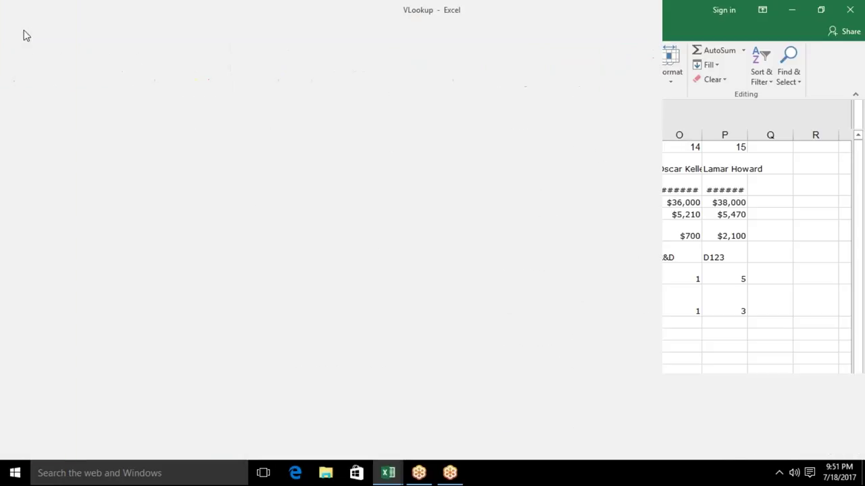
{"action": "left_click", "coordinate": [39, 110]}
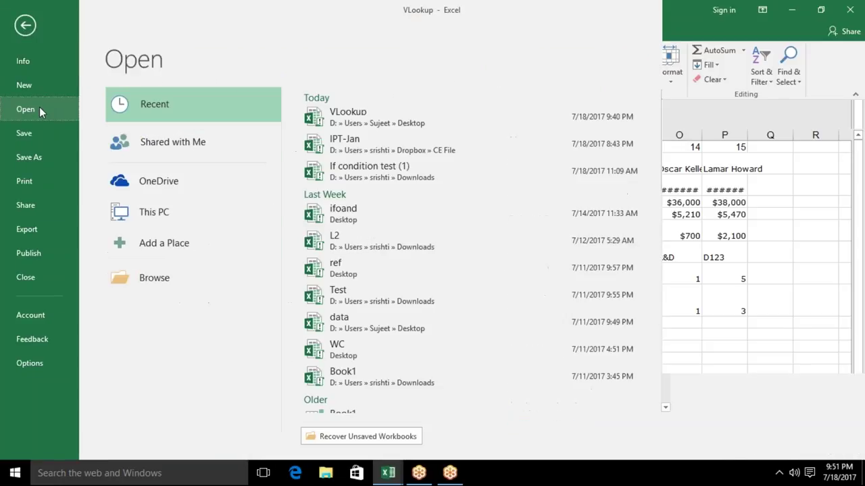
{"action": "right_click", "coordinate": [350, 139]}
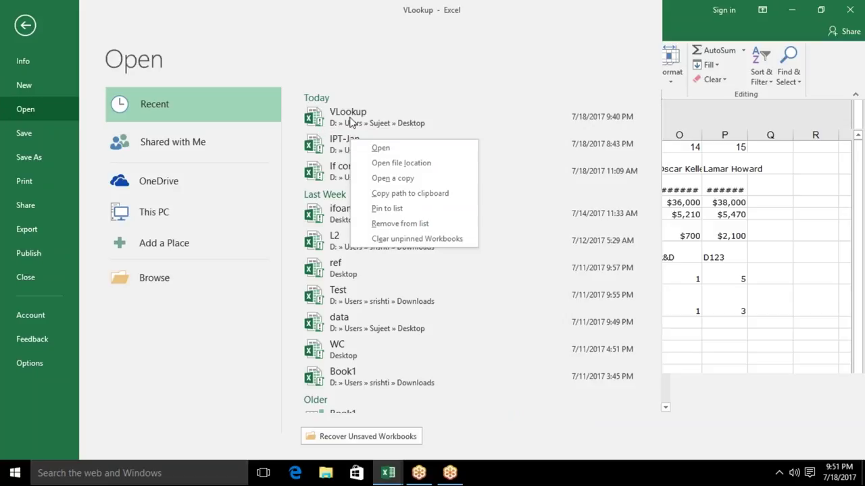
{"action": "right_click", "coordinate": [349, 119]}
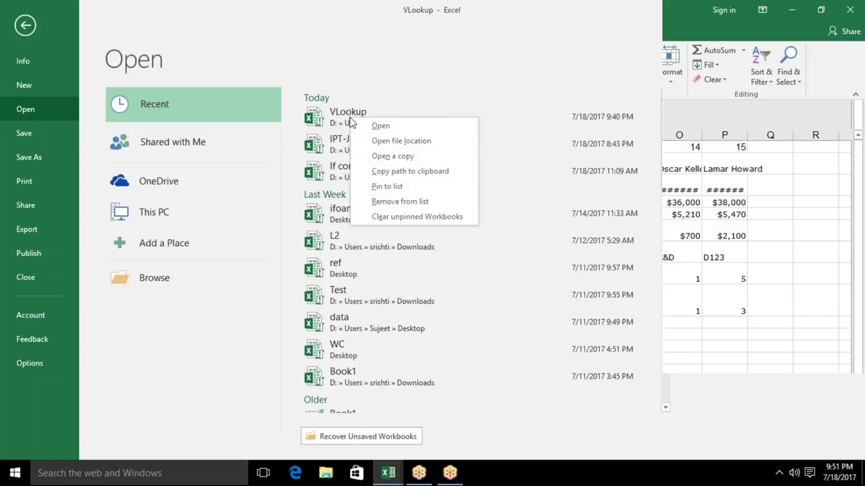
{"action": "left_click", "coordinate": [402, 173]}
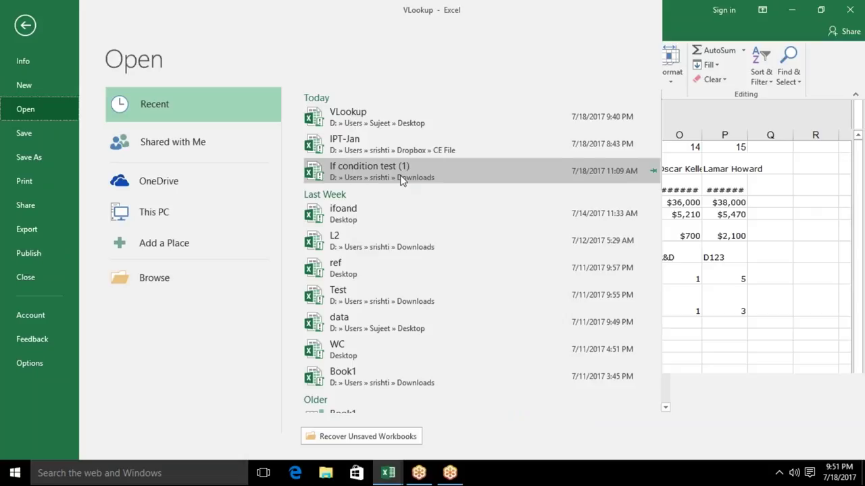
{"action": "left_click", "coordinate": [24, 27]}
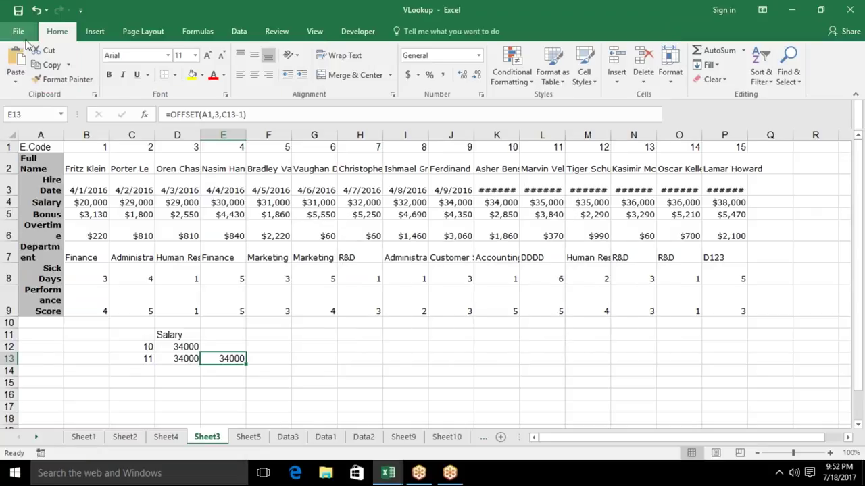
{"action": "key", "text": "super+d"}
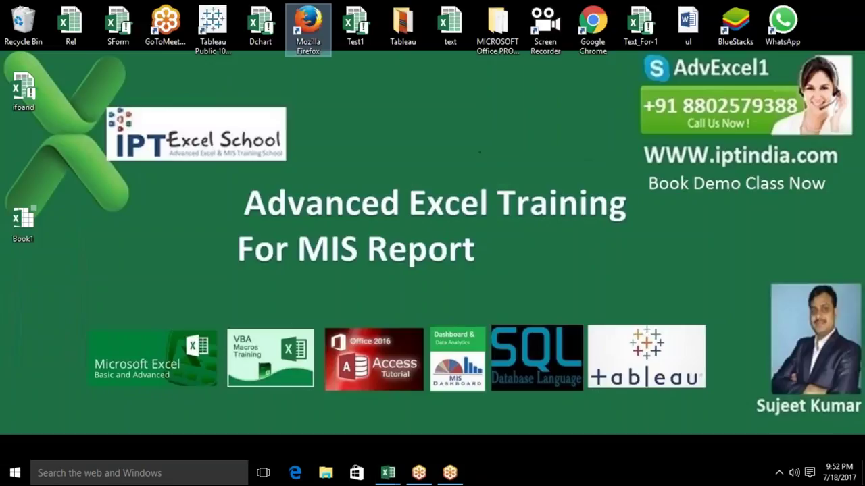
Launch Firefox, decline the default-browser prompt, and go to gmail.com
{"action": "double_click", "coordinate": [318, 58]}
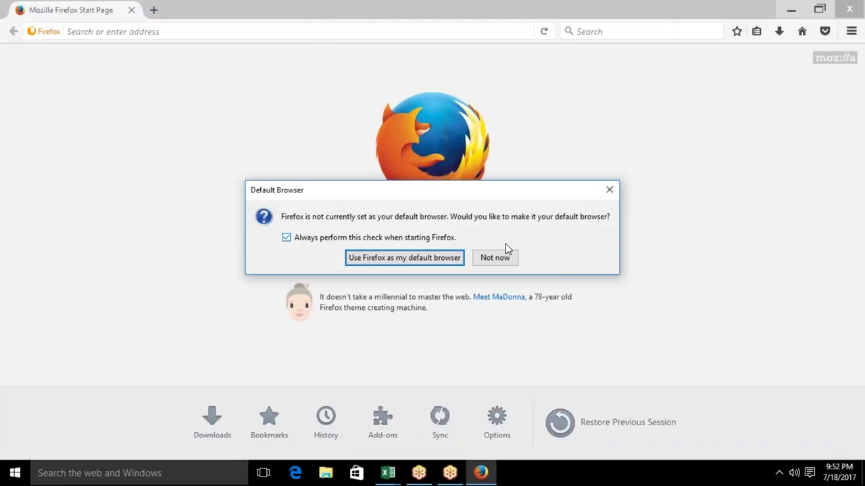
{"action": "left_click", "coordinate": [503, 256]}
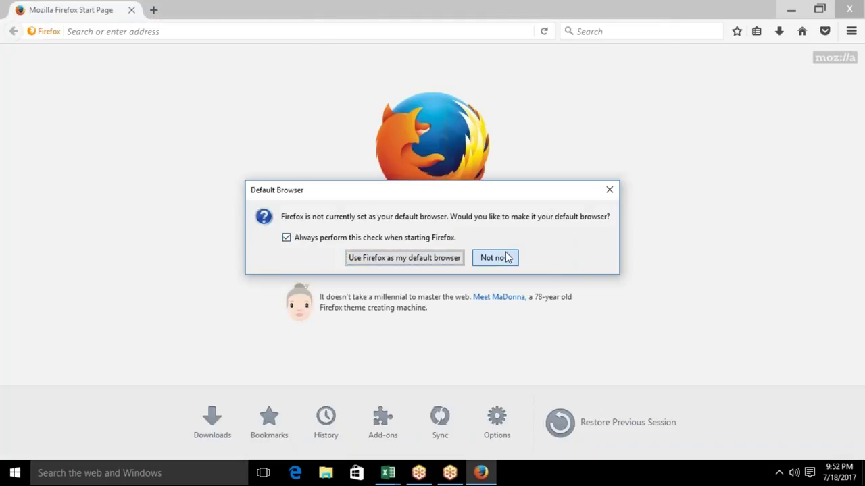
{"action": "left_click", "coordinate": [340, 38]}
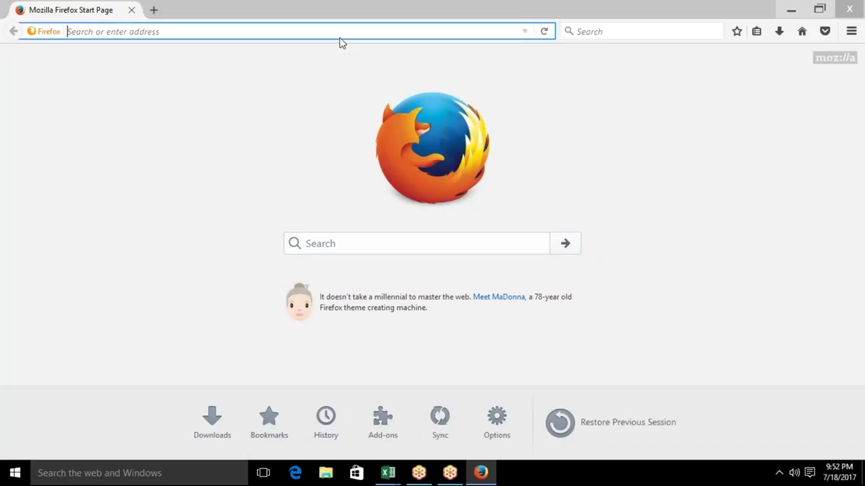
{"action": "type", "text": "google.co.in/"}
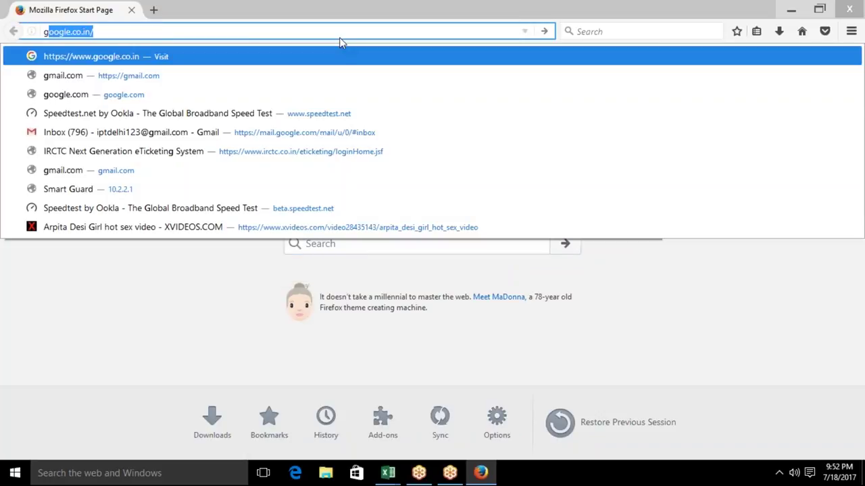
{"action": "key", "text": "Down"}
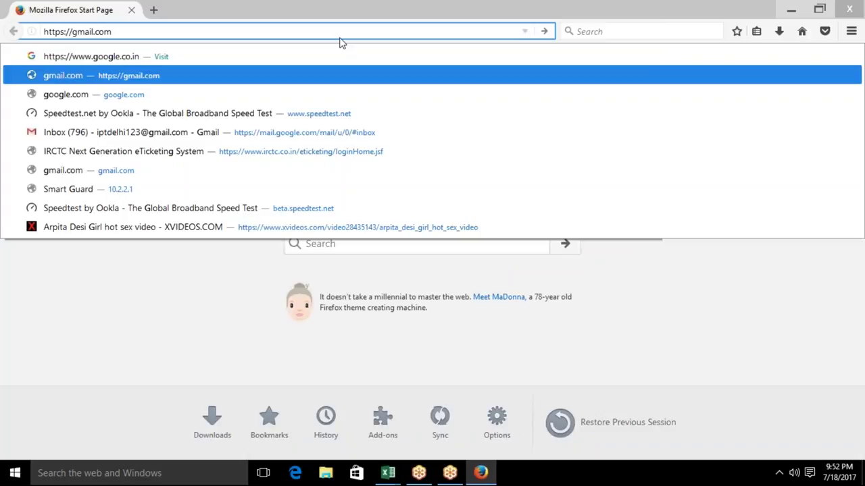
{"action": "key", "text": "Return"}
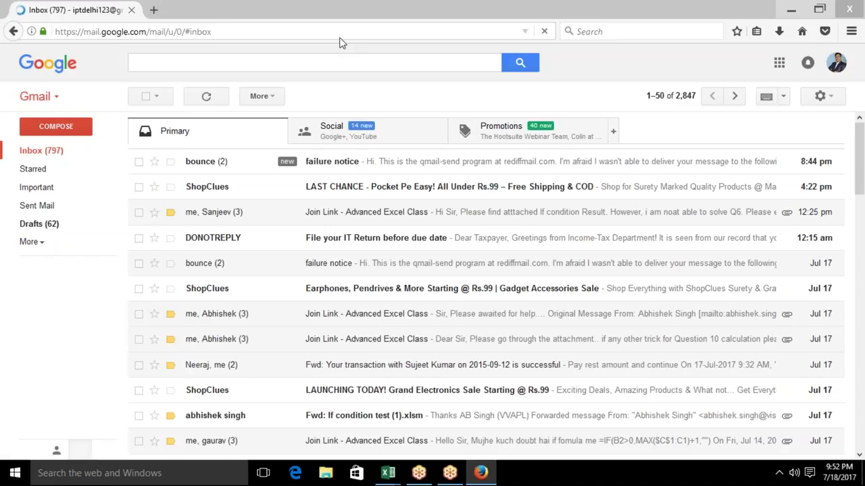
Open the sent 'Join Link - Advanced Excel Class' message from Sent Mail
{"action": "left_click", "coordinate": [37, 205]}
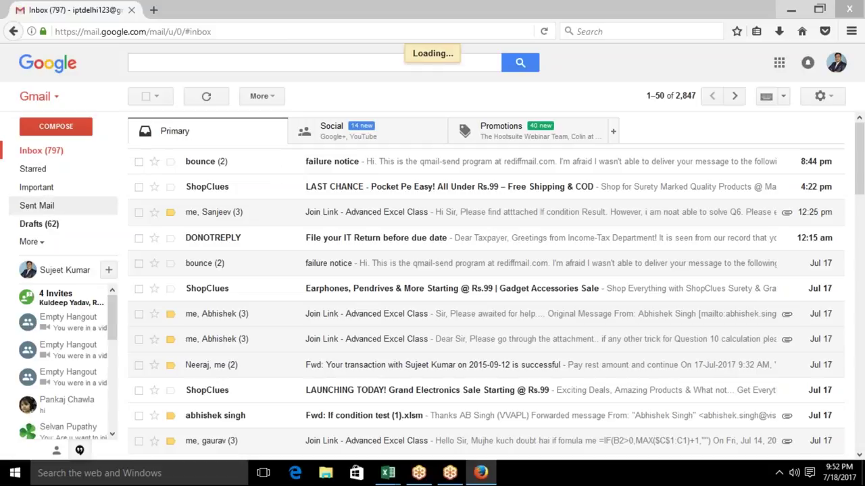
{"action": "left_click", "coordinate": [36, 205]}
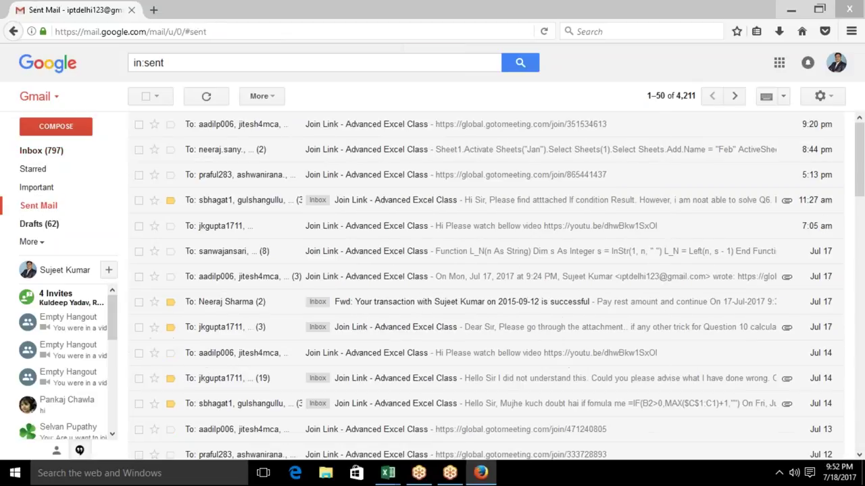
{"action": "left_click", "coordinate": [352, 134]}
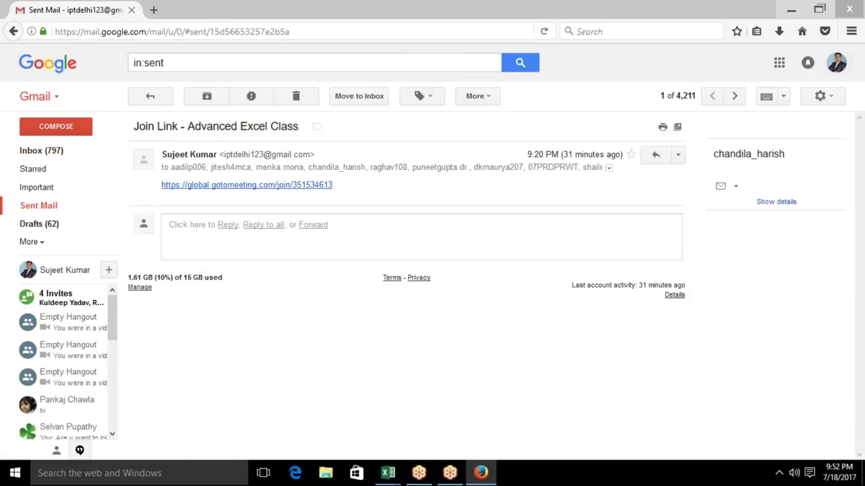
Reply to all with VLookup.xlsm attached from the pasted path and send it
{"action": "left_click", "coordinate": [266, 230]}
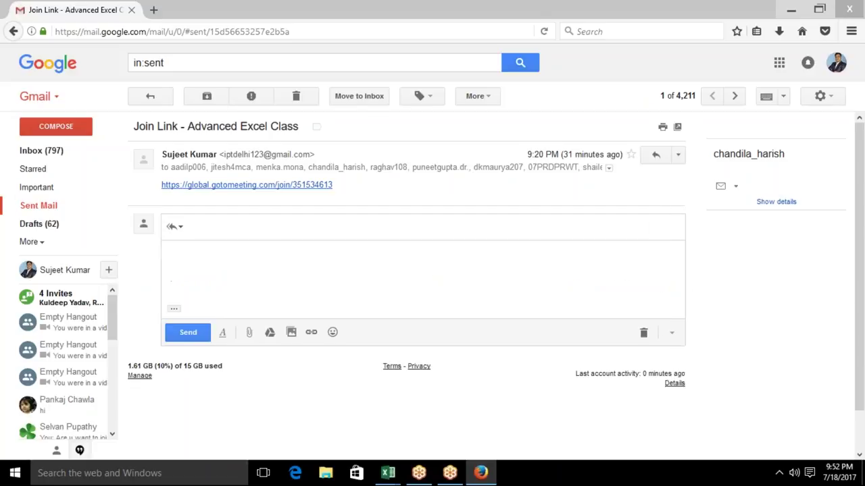
{"action": "left_click", "coordinate": [248, 333]}
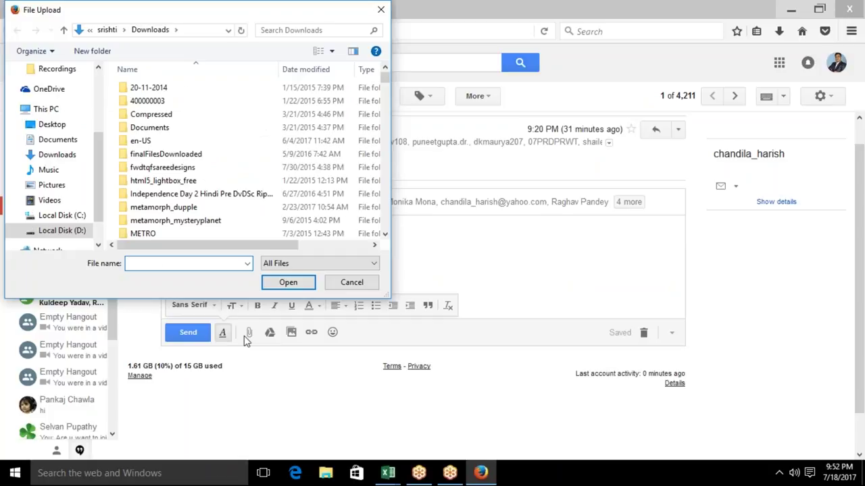
{"action": "key", "text": "ctrl+v"}
{"action": "left_click", "coordinate": [304, 284]}
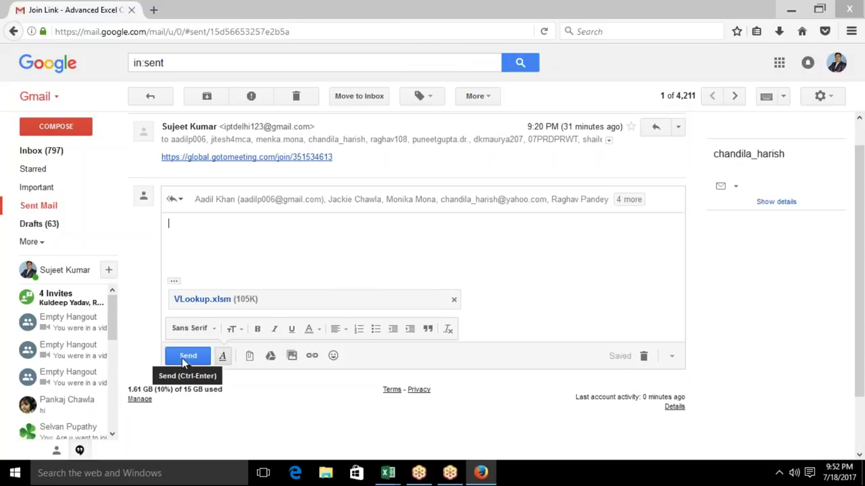
{"action": "left_click", "coordinate": [182, 361]}
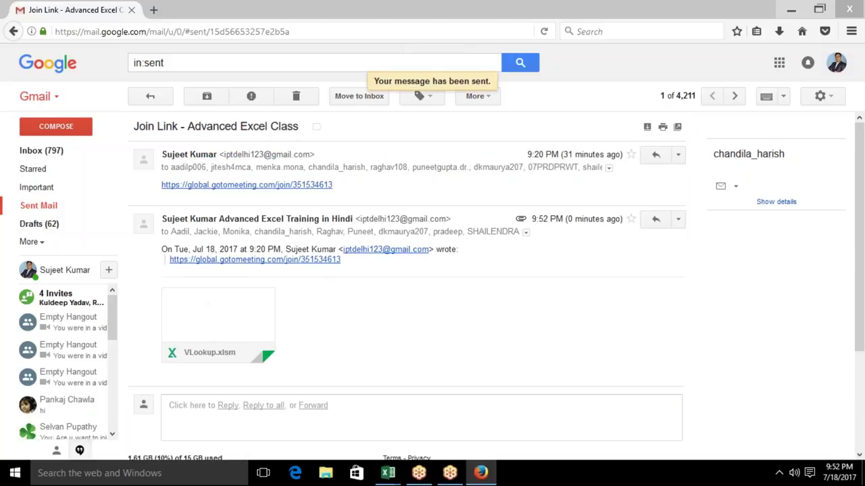
Show the desktop, briefly restoring Firefox from the taskbar and minimizing it again
{"action": "key", "text": "super+d"}
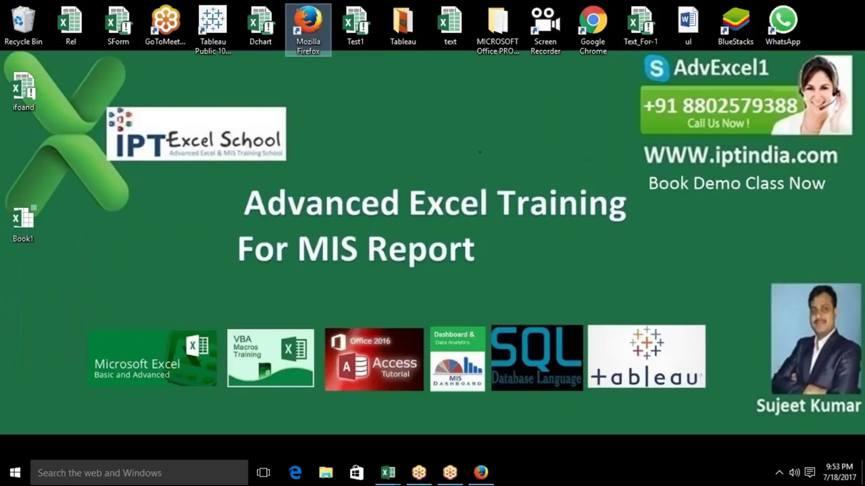
{"action": "left_click", "coordinate": [480, 472]}
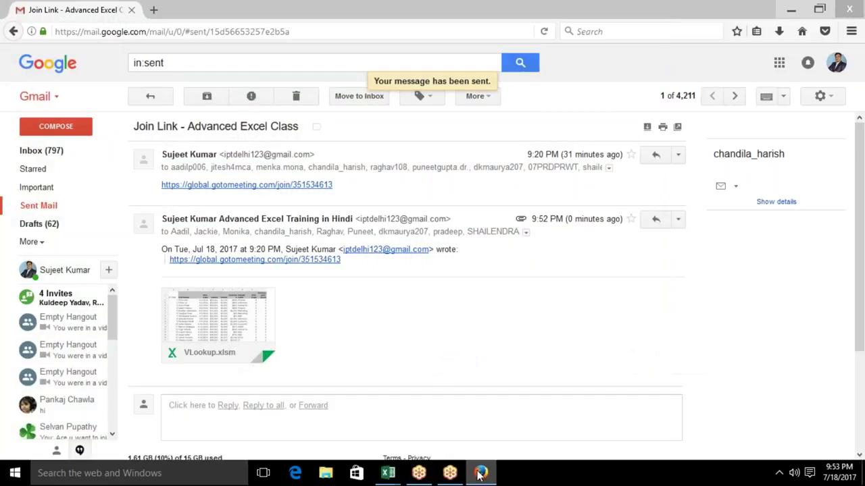
{"action": "left_click", "coordinate": [479, 472]}
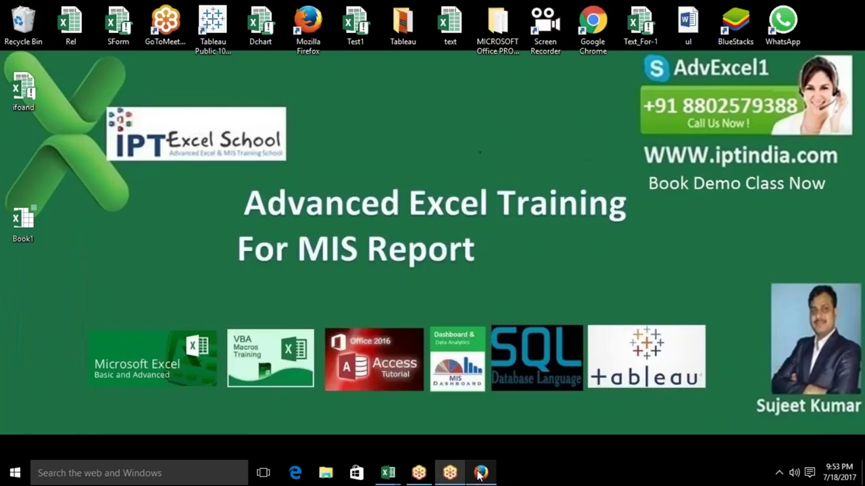